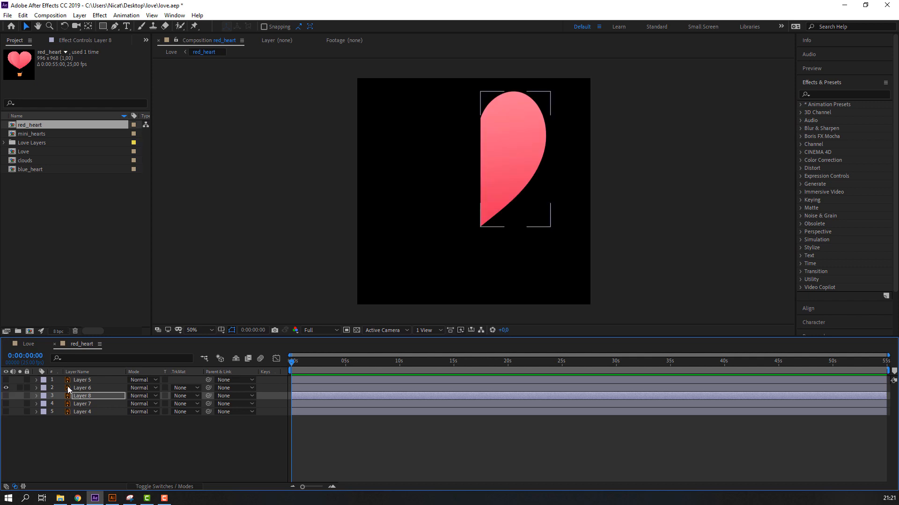
Move the anchor point of Layer 6, the right inner heart half, to its left edge on the heart's centre fold.
{"action": "left_click", "coordinate": [73, 389]}
{"action": "left_click", "coordinate": [88, 27]}
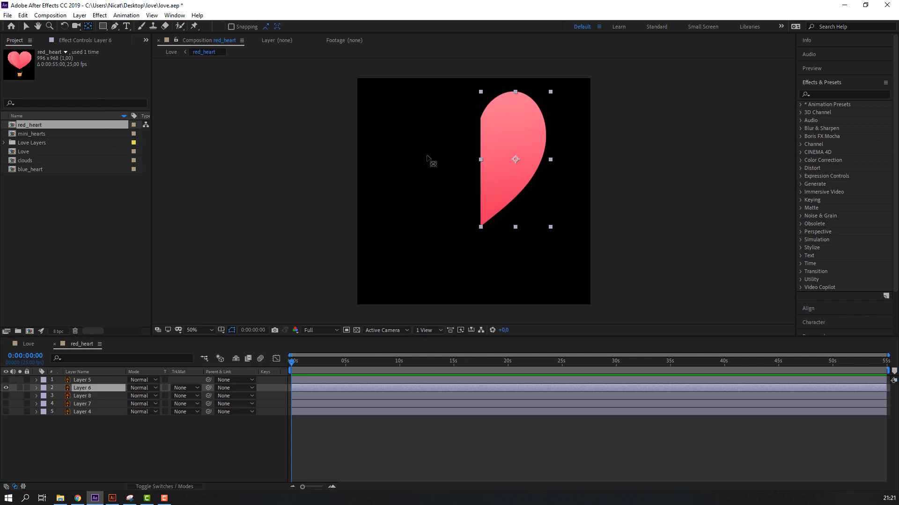
{"action": "left_click_drag", "start_coordinate": [514, 161], "coordinate": [479, 161]}
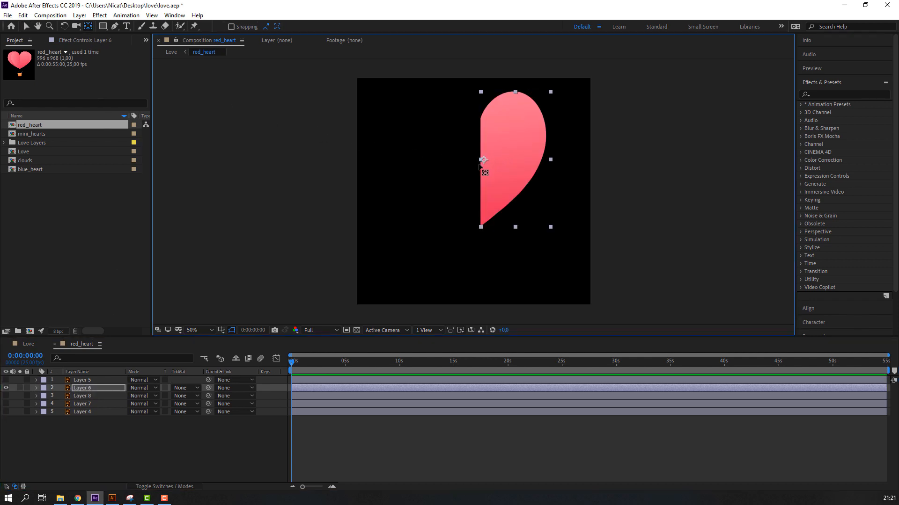
{"action": "left_click", "coordinate": [27, 28]}
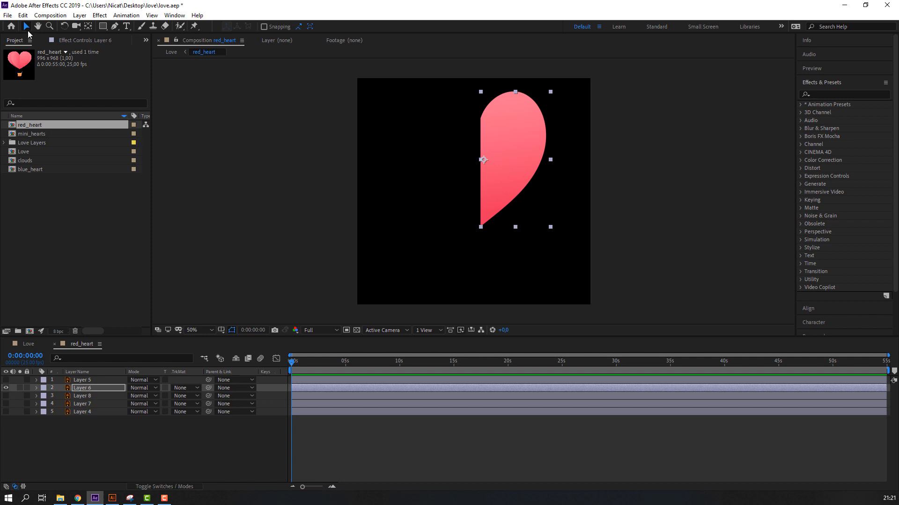
Hide Layer 6, show Layer 5, and move Layer 5's anchor point to its right edge on the heart's centre fold.
{"action": "left_click", "coordinate": [5, 388]}
{"action": "left_click", "coordinate": [5, 380]}
{"action": "left_click", "coordinate": [77, 381]}
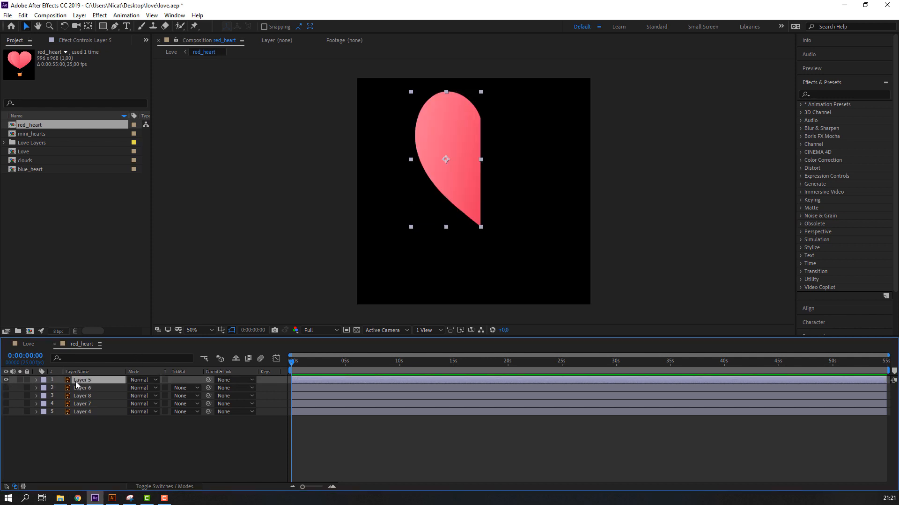
{"action": "left_click", "coordinate": [87, 27]}
{"action": "left_click_drag", "start_coordinate": [446, 160], "coordinate": [478, 161]}
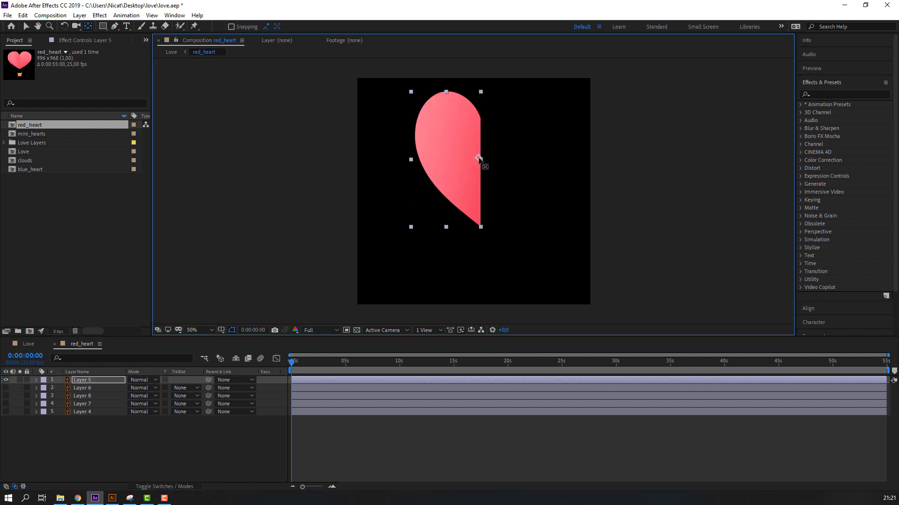
{"action": "left_click", "coordinate": [26, 29]}
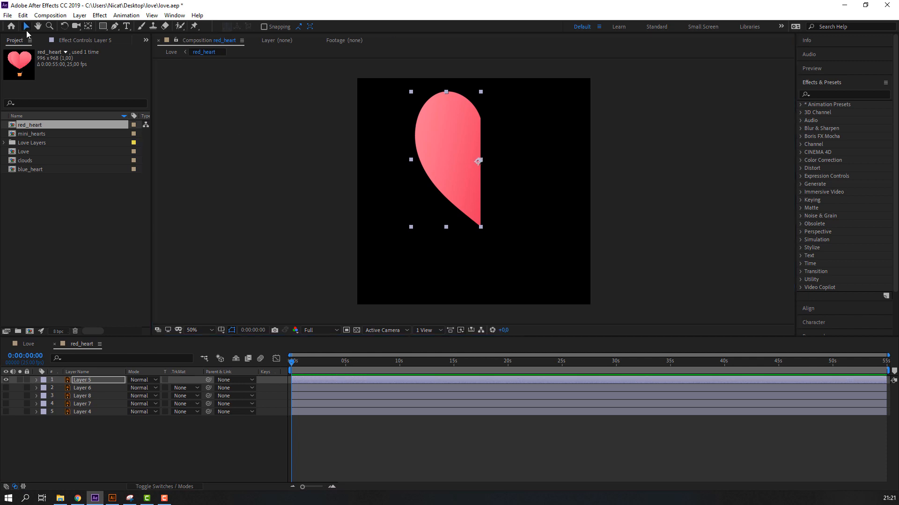
Make all layers visible and move Layer 8, the basket with its ropes, to the bottom of the layer stack.
{"action": "left_click_drag", "start_coordinate": [6, 392], "coordinate": [7, 413]}
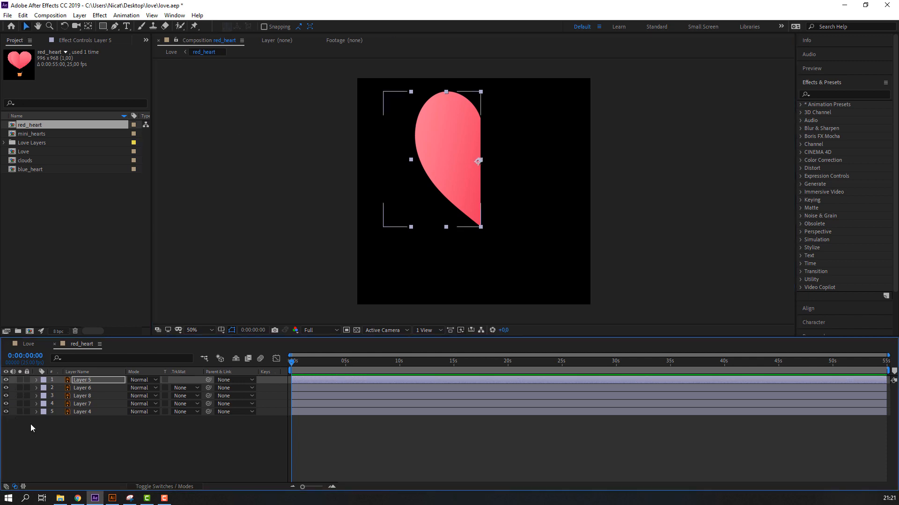
{"action": "left_click", "coordinate": [80, 398]}
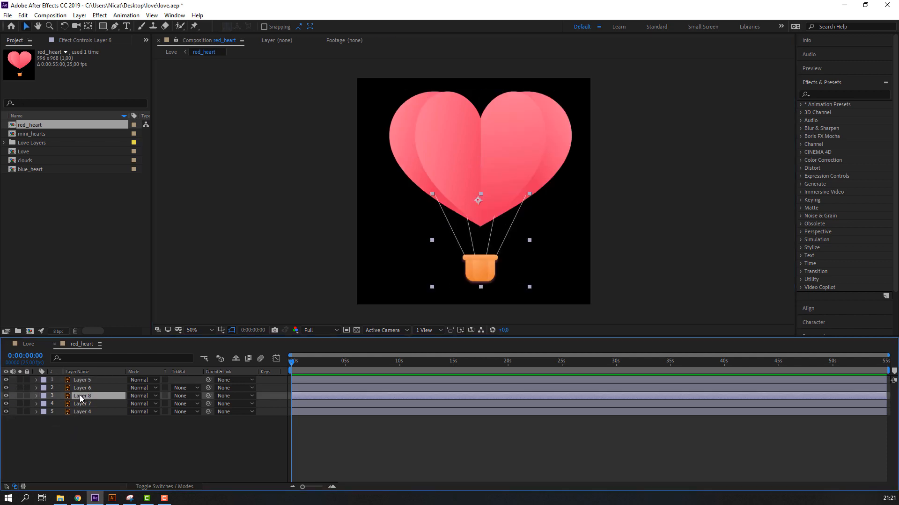
{"action": "left_click", "coordinate": [6, 396]}
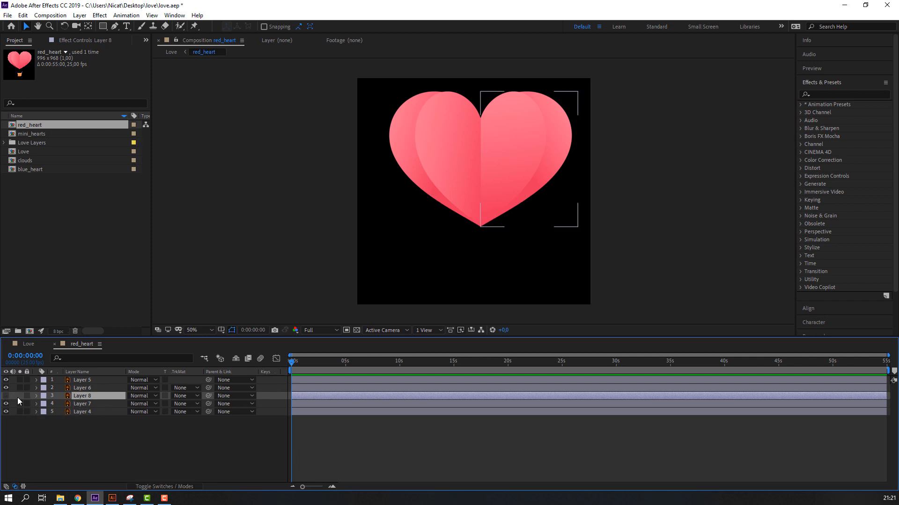
{"action": "left_click", "coordinate": [6, 396]}
{"action": "left_click_drag", "start_coordinate": [70, 399], "coordinate": [82, 439]}
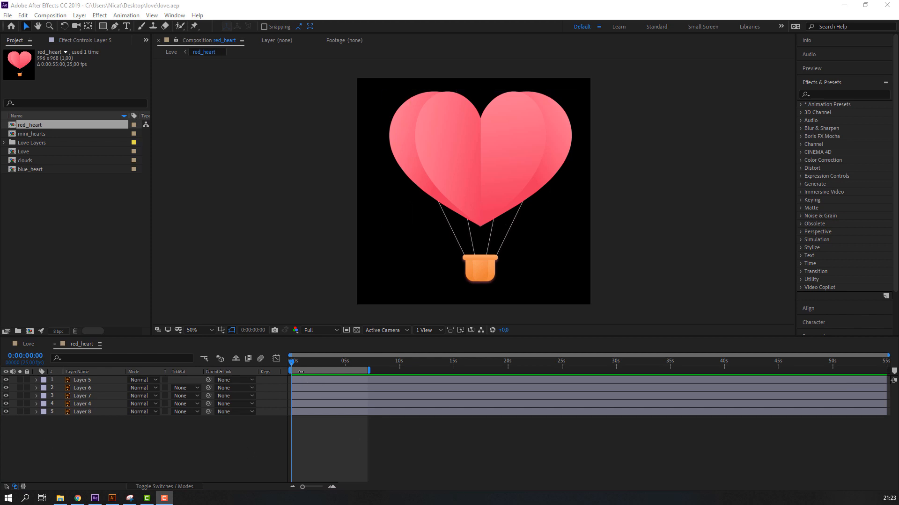
Show the layer switches and turn all five layers of the red_heart composition into 3D layers.
{"action": "left_click_drag", "start_coordinate": [292, 367], "coordinate": [293, 366]}
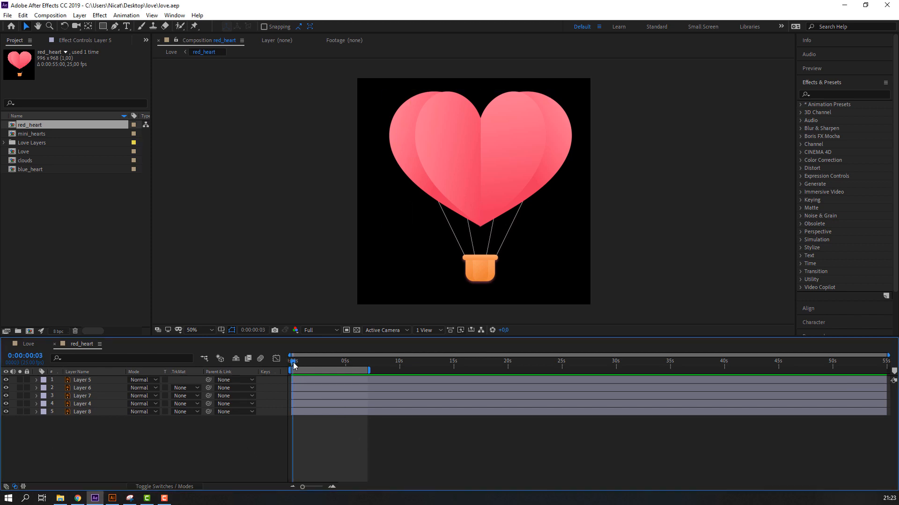
{"action": "left_click", "coordinate": [170, 488]}
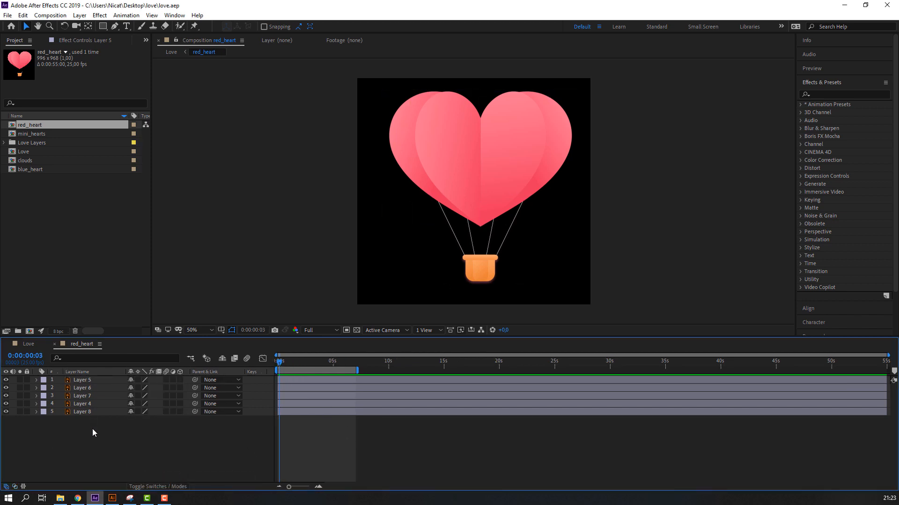
{"action": "left_click", "coordinate": [91, 412]}
{"action": "left_click_drag", "start_coordinate": [91, 403], "coordinate": [91, 380]}
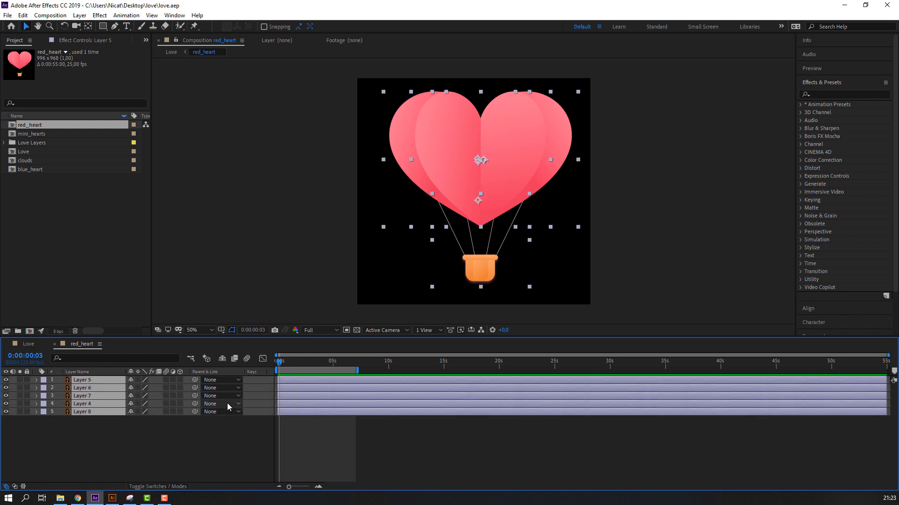
{"action": "left_click", "coordinate": [180, 380]}
{"action": "left_click", "coordinate": [123, 462]}
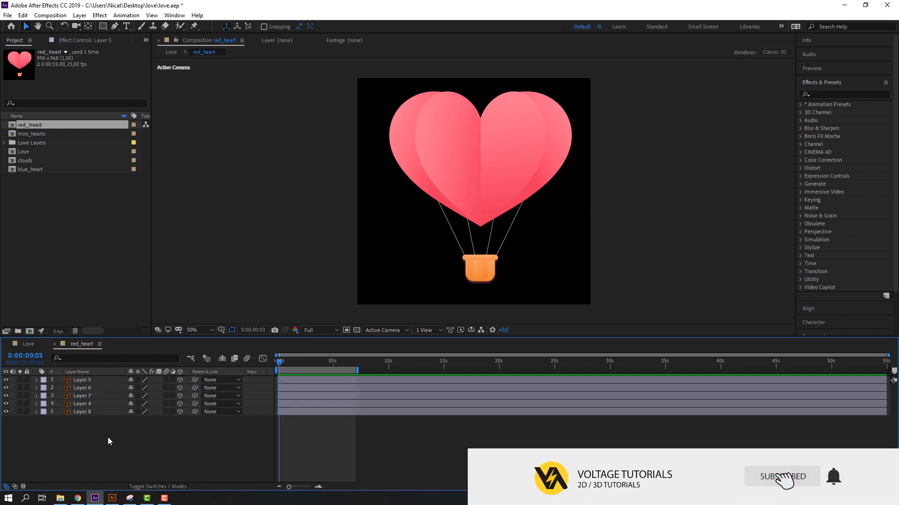
Reveal the rotation properties of Layers 5, 6, 7 and 4 and add Y Rotation keyframes to them at 0:00:07:00.
{"action": "left_click", "coordinate": [80, 380]}
{"action": "left_click", "coordinate": [117, 401], "text": "shift"}
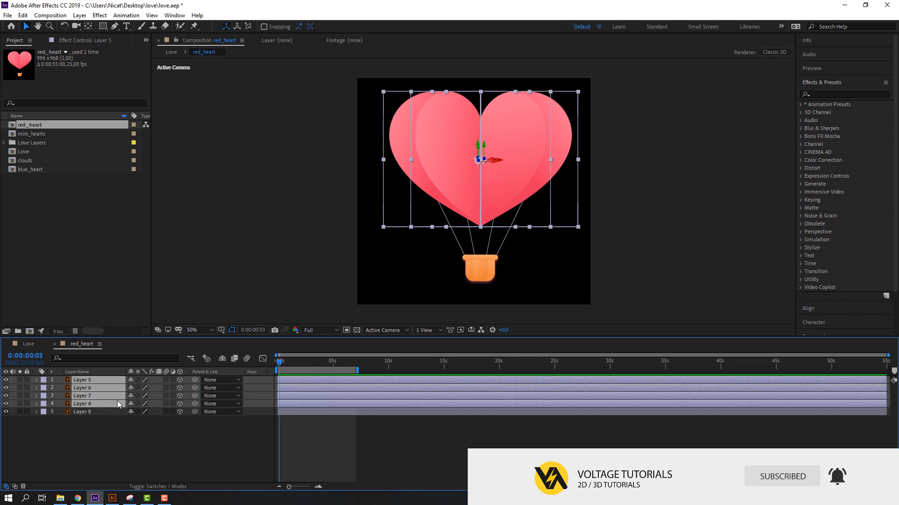
{"action": "key", "text": "r"}
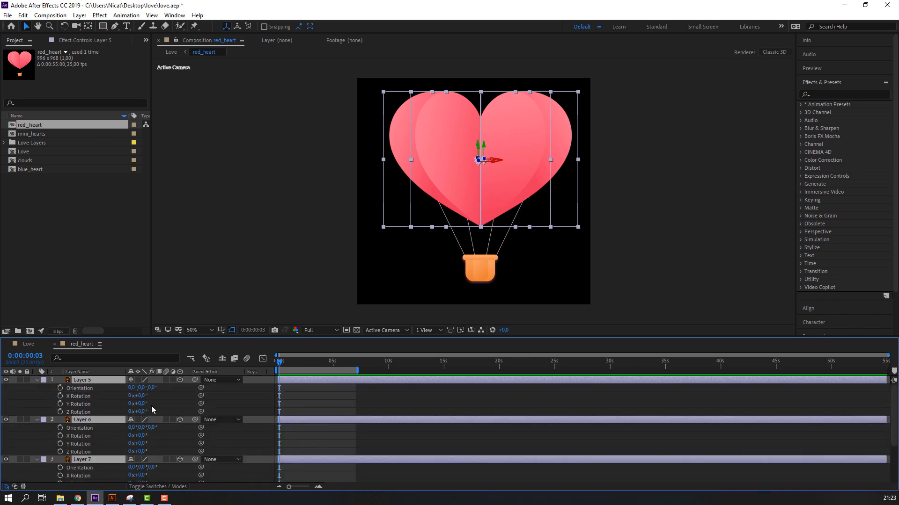
{"action": "left_click_drag", "start_coordinate": [142, 405], "coordinate": [131, 405]}
{"action": "key", "text": "ctrl+z"}
{"action": "left_click_drag", "start_coordinate": [329, 365], "coordinate": [356, 366]}
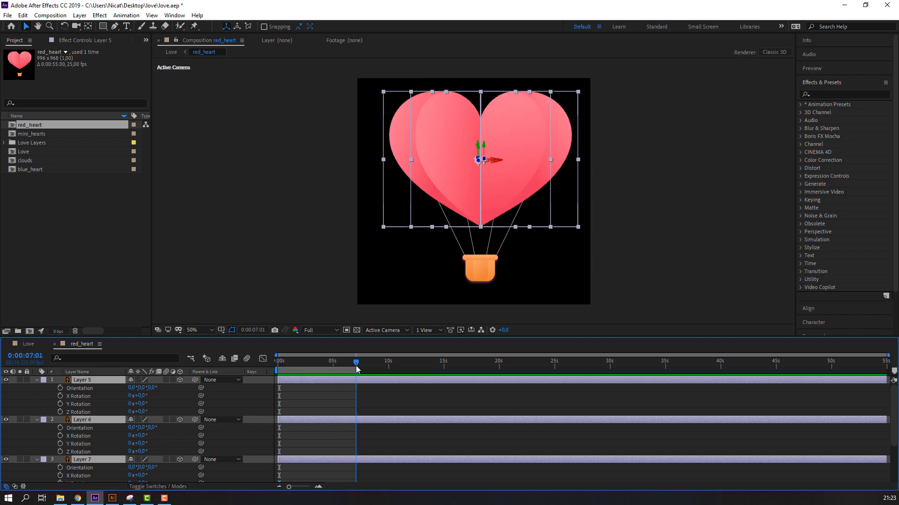
{"action": "left_click", "coordinate": [61, 404]}
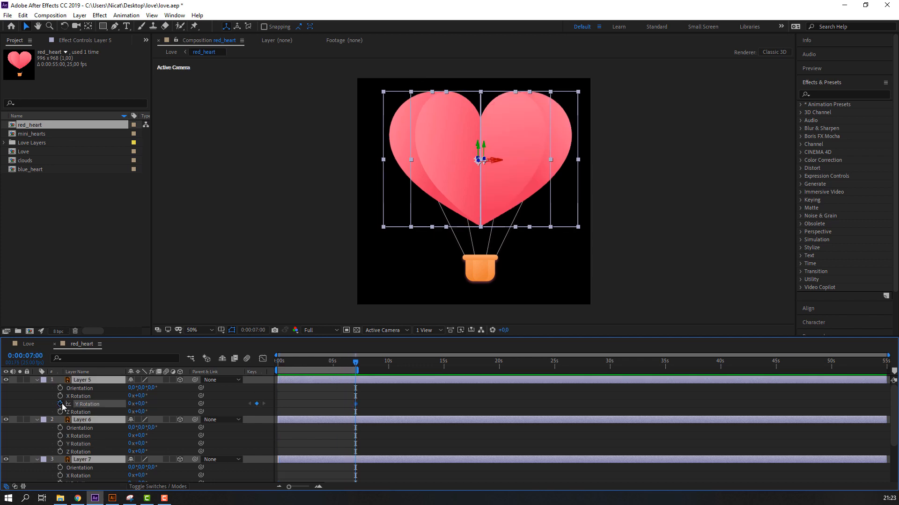
Try a Y Rotation of -30° on Layer 5 at 0:00:00:00 and preview the fold animation.
{"action": "left_click", "coordinate": [300, 395]}
{"action": "left_click_drag", "start_coordinate": [140, 404], "coordinate": [114, 404]}
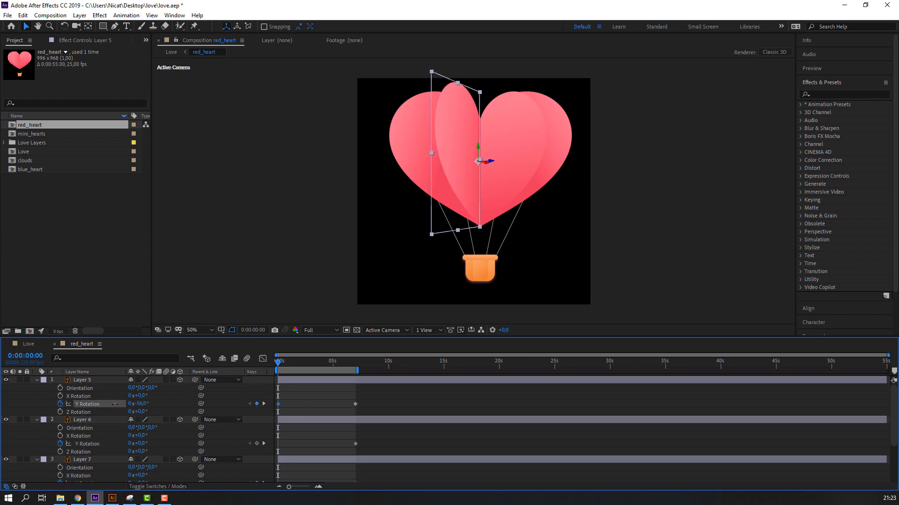
{"action": "key", "text": "ctrl+z"}
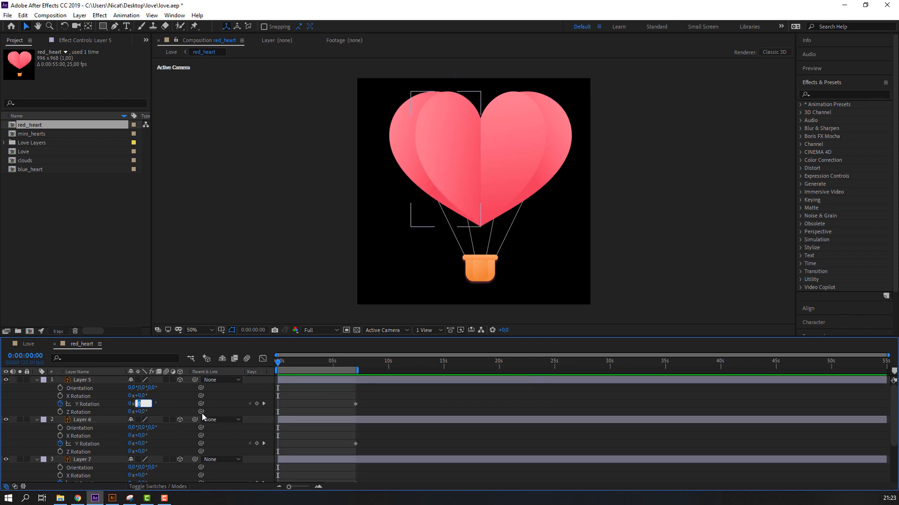
{"action": "type", "text": "10"}
{"action": "key", "text": "Return"}
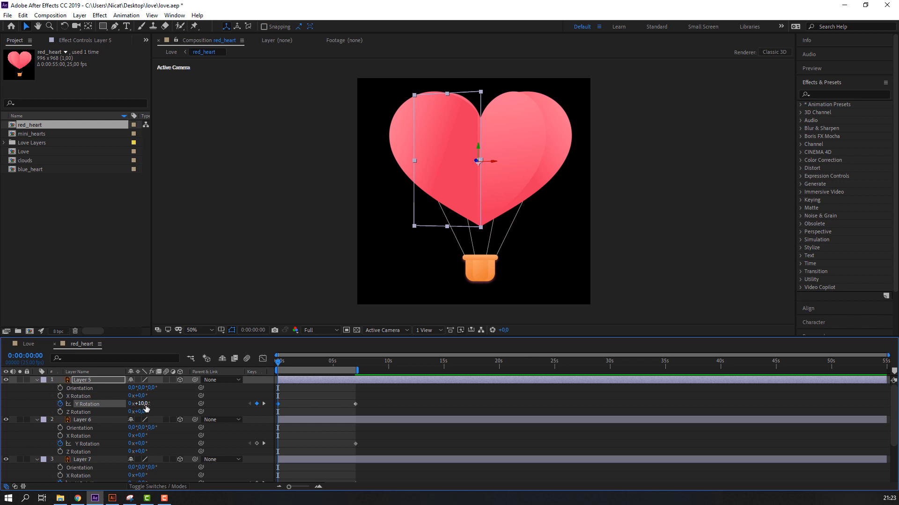
{"action": "key", "text": "Return"}
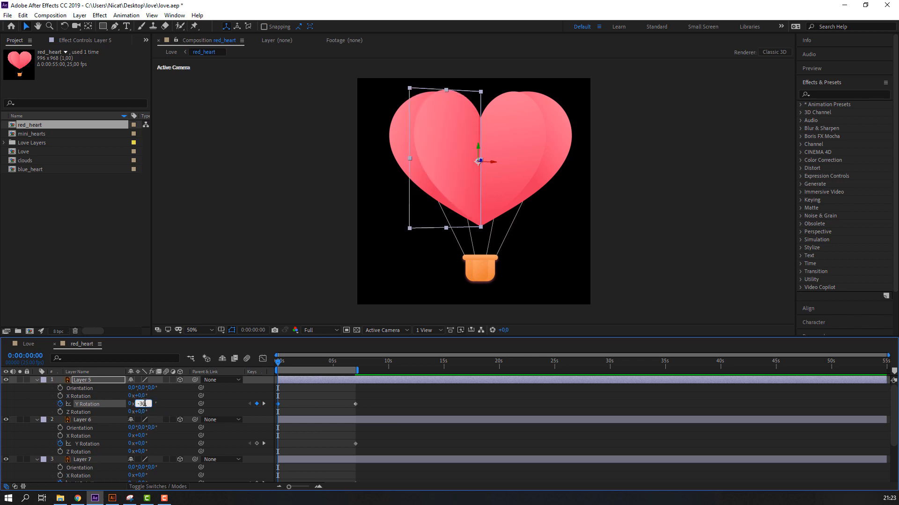
{"action": "key", "text": "Return"}
{"action": "left_click", "coordinate": [422, 408]}
{"action": "key", "text": "space"}
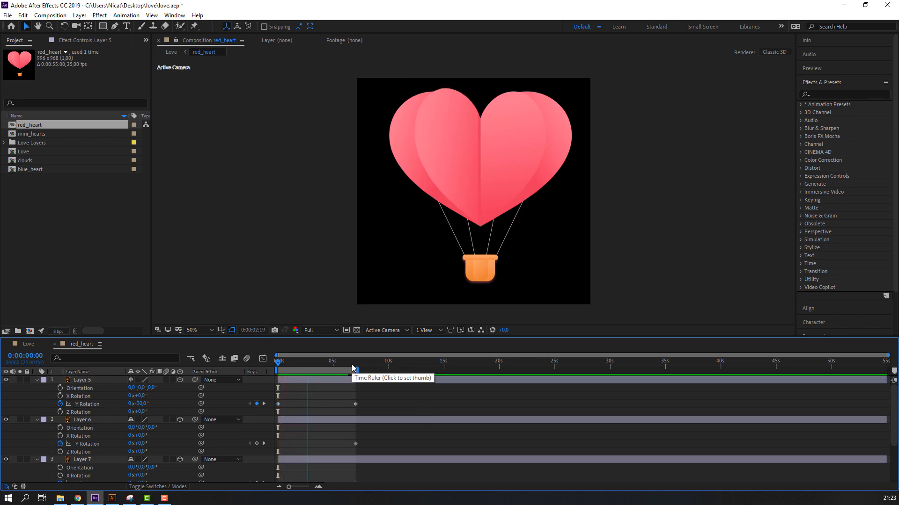
Set the preview resolution to Quarter and play the animation.
{"action": "left_click", "coordinate": [316, 330]}
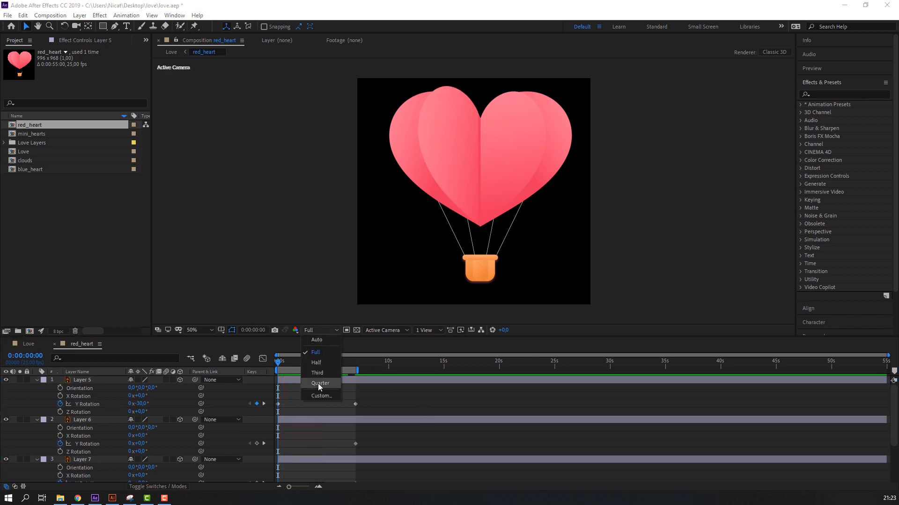
{"action": "left_click", "coordinate": [312, 374]}
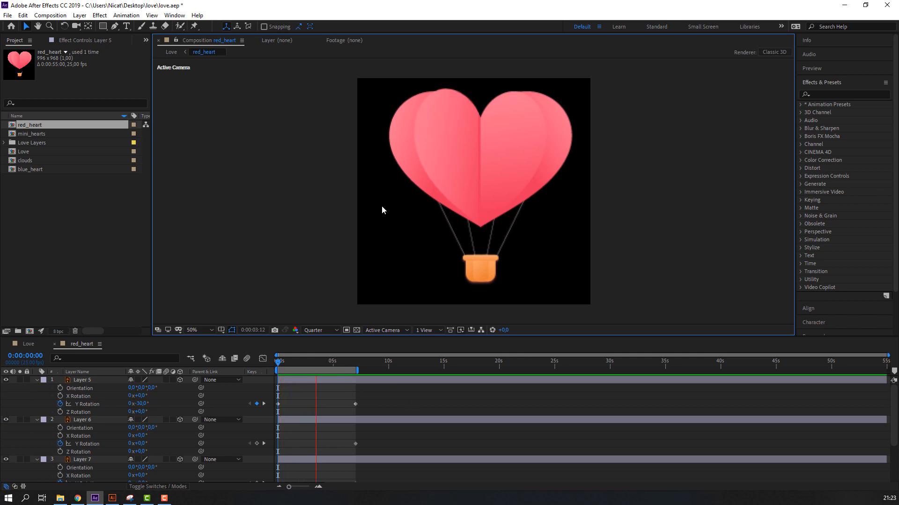
{"action": "left_click_drag", "start_coordinate": [333, 365], "coordinate": [224, 369]}
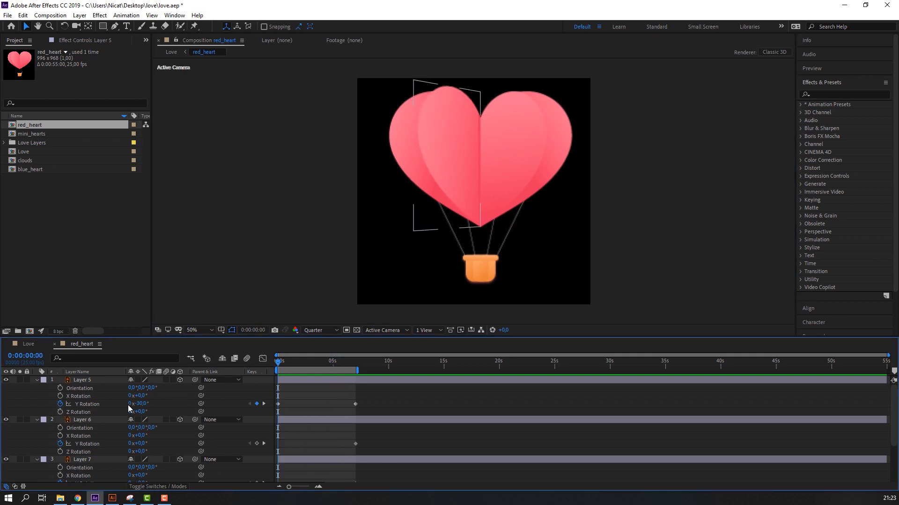
Set Layer 5's Y Rotation to -70° at 0:00:00:00 and preview the animation.
{"action": "key", "text": "Return"}
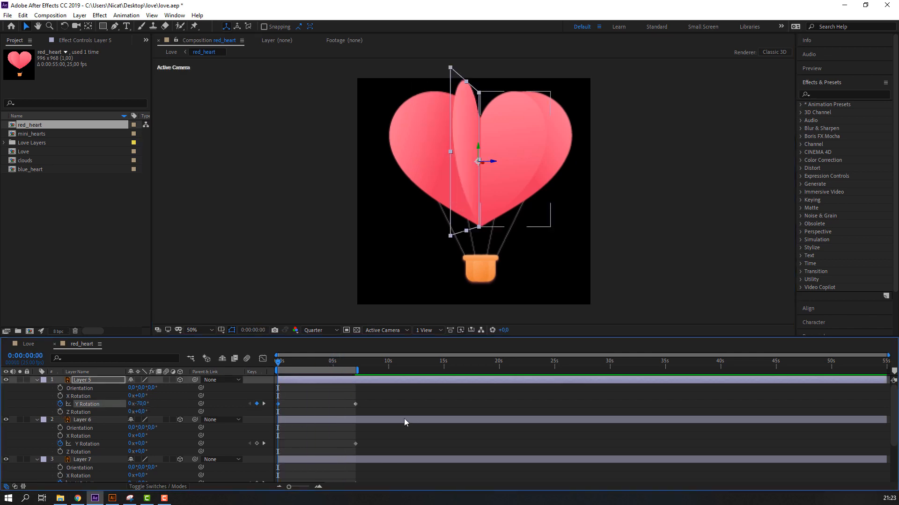
{"action": "left_click", "coordinate": [401, 406]}
{"action": "key", "text": "space"}
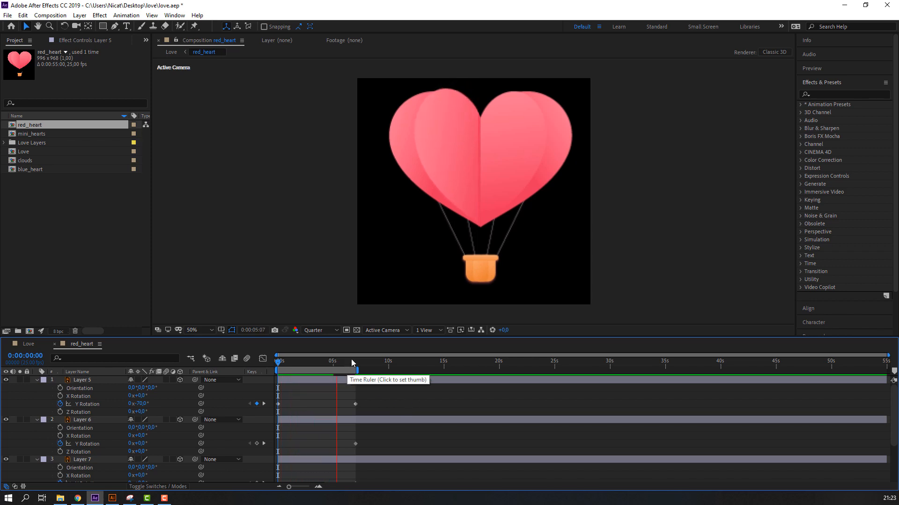
{"action": "key", "text": "space"}
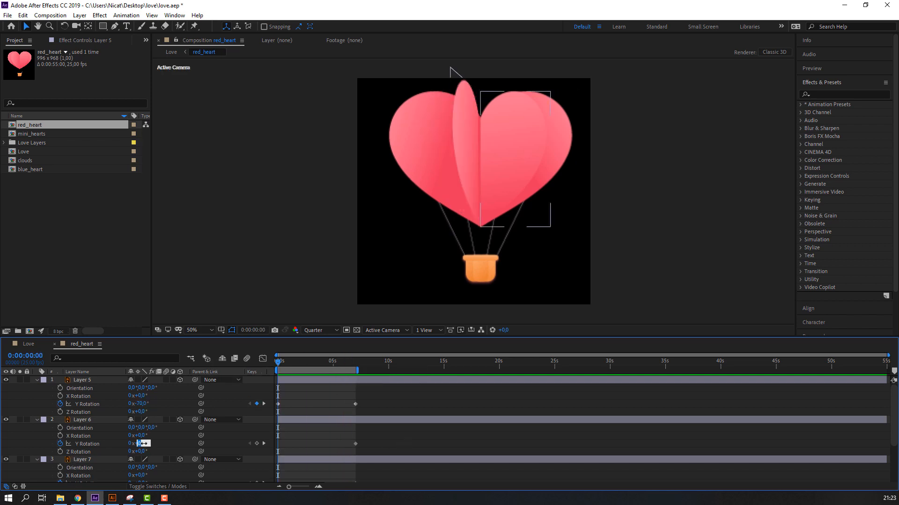
Set Layer 6's Y Rotation to 70° at 0:00:00:00 and preview both inner heart halves opening.
{"action": "left_click_drag", "start_coordinate": [143, 444], "coordinate": [136, 444]}
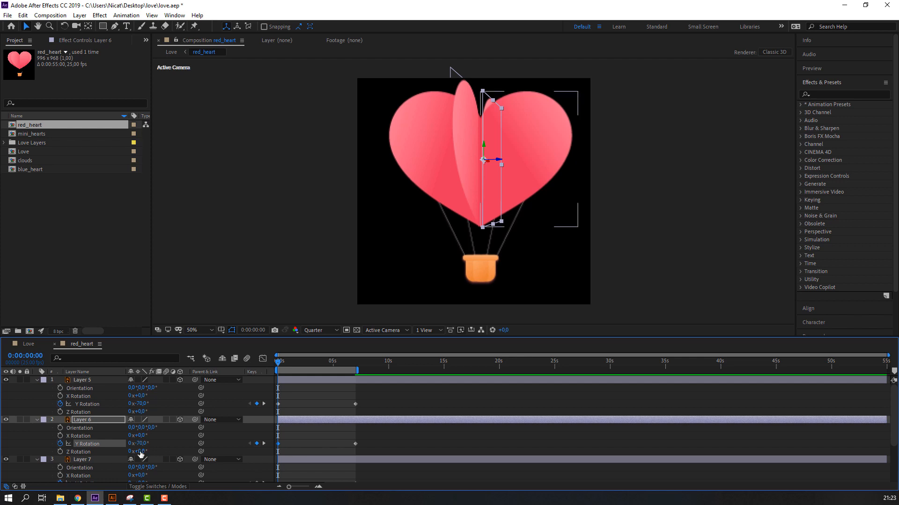
{"action": "type", "text": "70"}
{"action": "key", "text": "Return"}
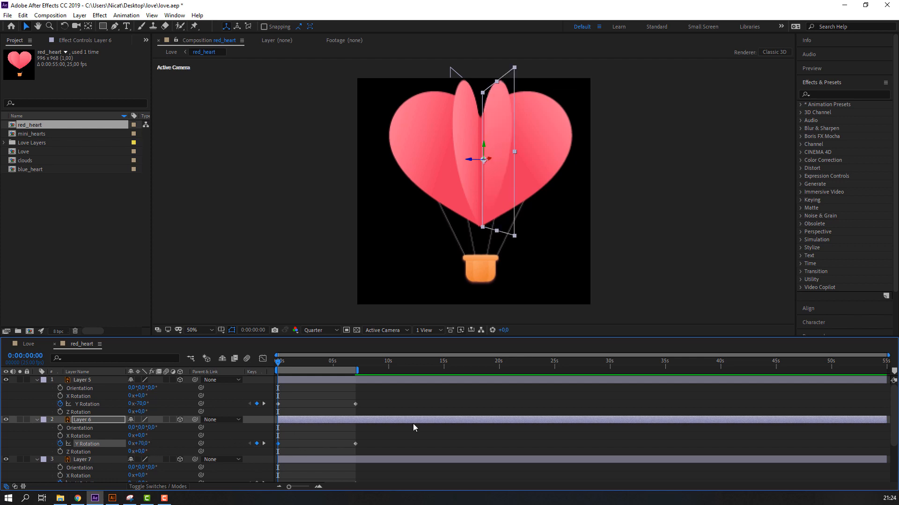
{"action": "left_click", "coordinate": [397, 432]}
{"action": "key", "text": "space"}
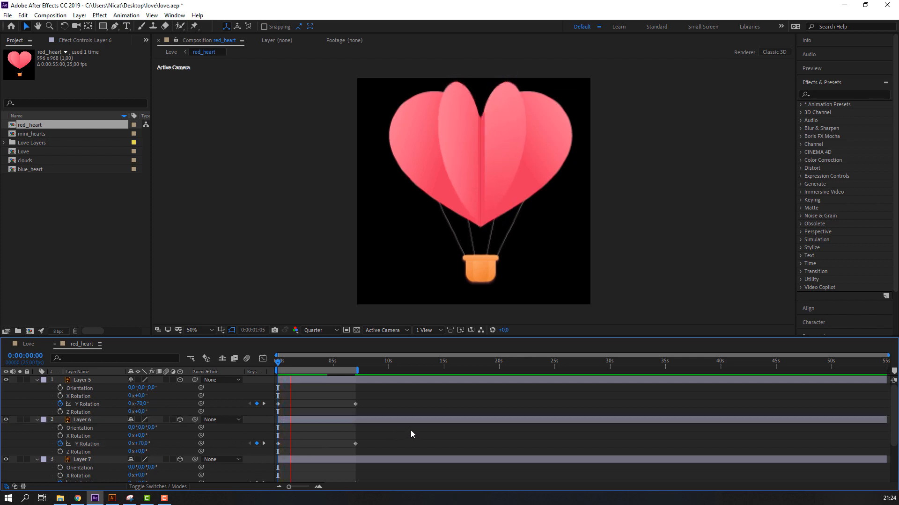
{"action": "left_click", "coordinate": [381, 432]}
Set the Y Rotation at 0:00:00:00 to -29° for Layer 7 and 27° for Layer 4, the outer heart halves.
{"action": "scroll", "coordinate": [384, 437], "scroll_direction": "down", "scroll_amount": 2}
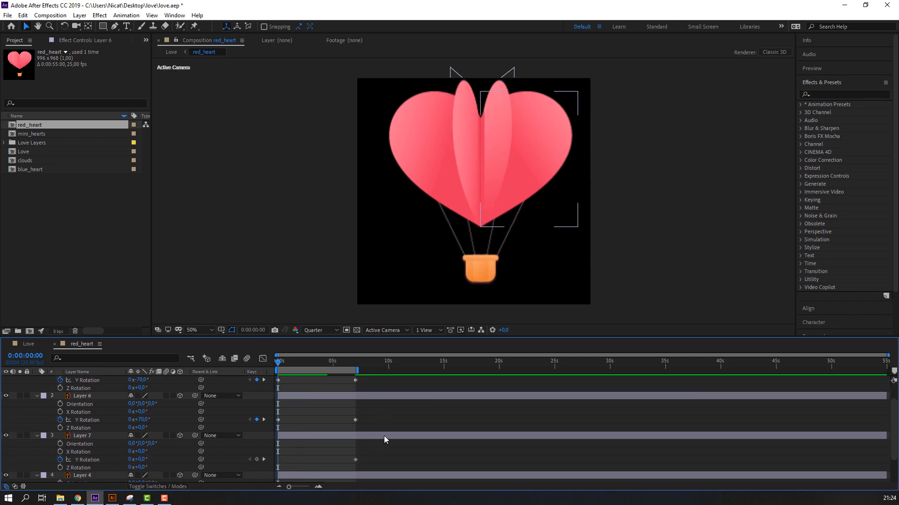
{"action": "scroll", "coordinate": [383, 438], "scroll_direction": "down", "scroll_amount": 2}
{"action": "left_click", "coordinate": [140, 438]}
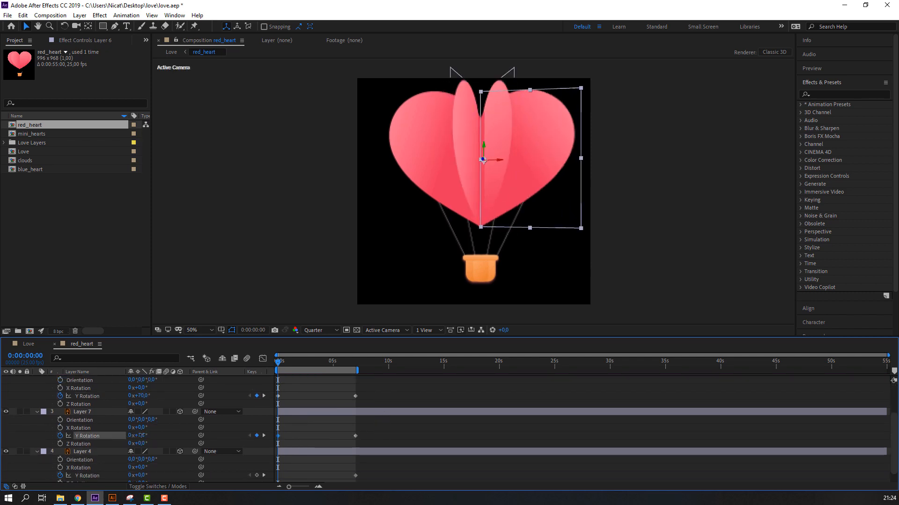
{"action": "left_click_drag", "start_coordinate": [140, 437], "coordinate": [155, 464]}
{"action": "scroll", "coordinate": [223, 469], "scroll_direction": "down", "scroll_amount": 1}
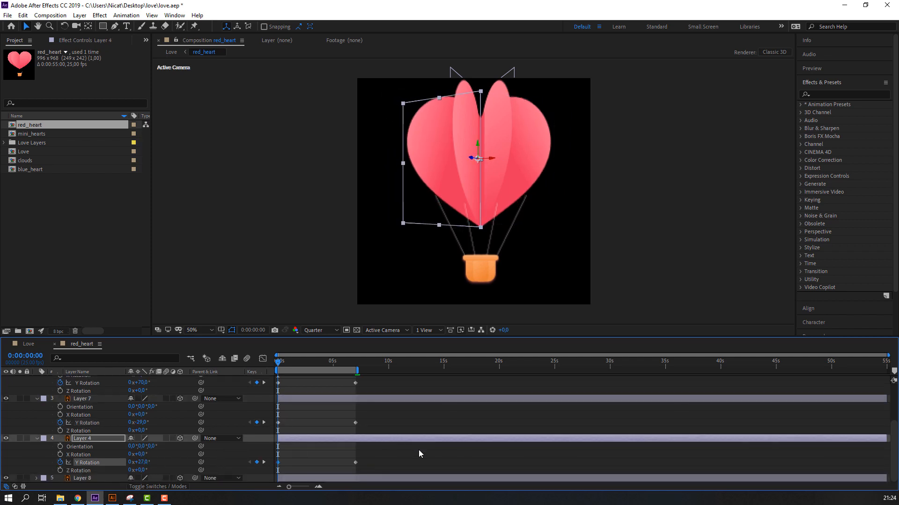
Preview the unfolding animation of all four heart halves, changing the view magnification during playback.
{"action": "left_click", "coordinate": [291, 279]}
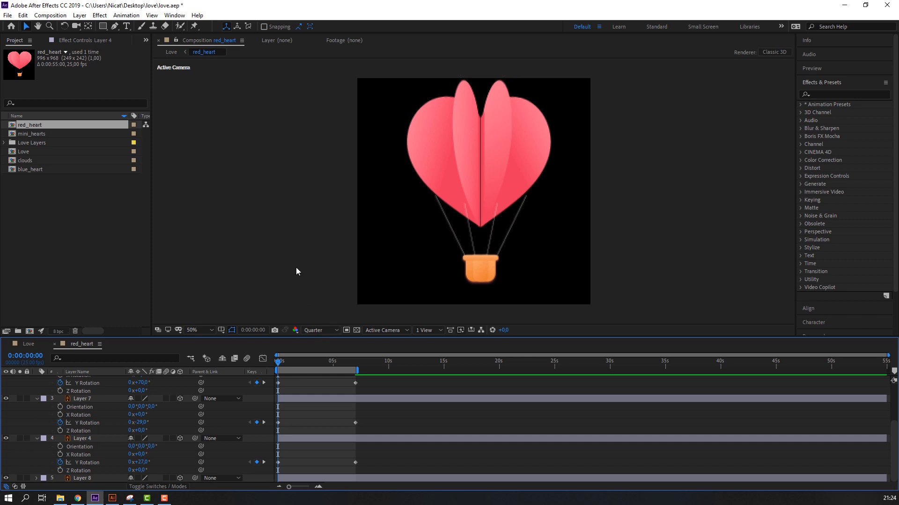
{"action": "key", "text": "space"}
{"action": "key", "text": "comma"}
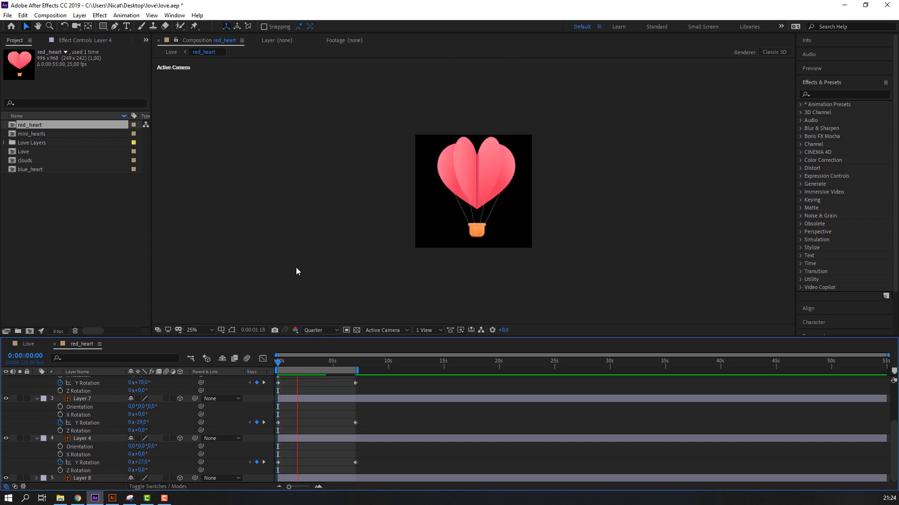
{"action": "key", "text": "period"}
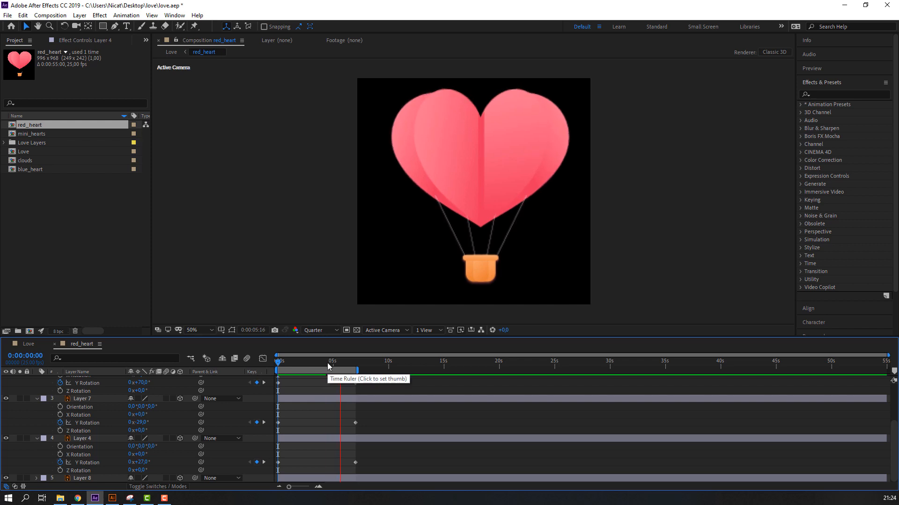
In the Love composition, end the work area at 0:00:07:07 and preview the red balloon in the scene.
{"action": "left_click", "coordinate": [28, 344]}
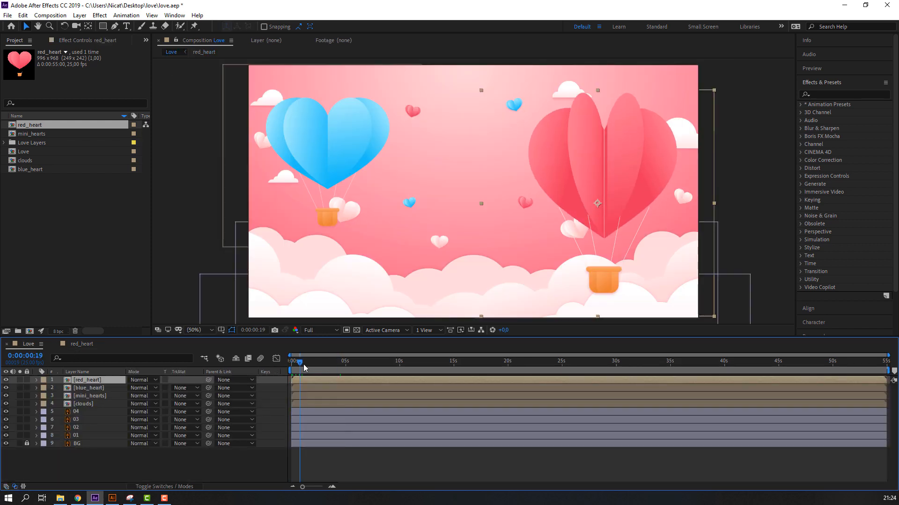
{"action": "left_click_drag", "start_coordinate": [304, 367], "coordinate": [219, 368]}
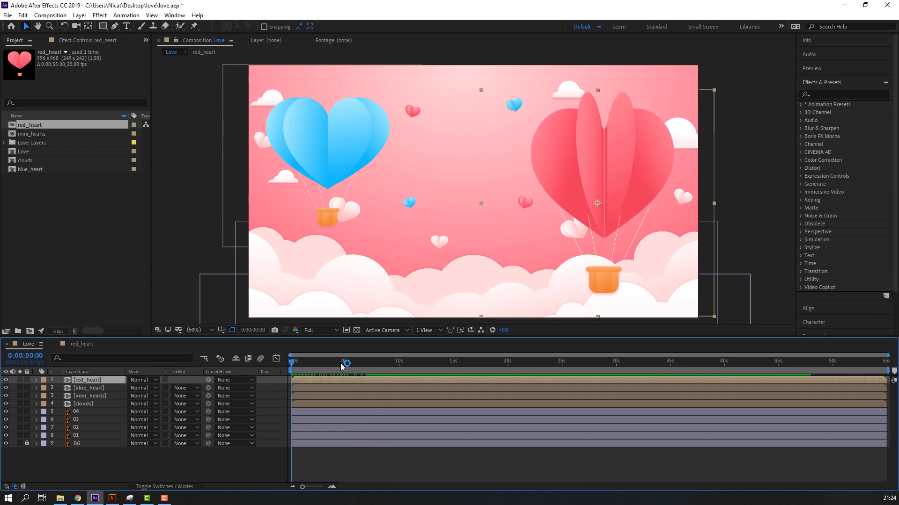
{"action": "left_click_drag", "start_coordinate": [343, 367], "coordinate": [370, 364]}
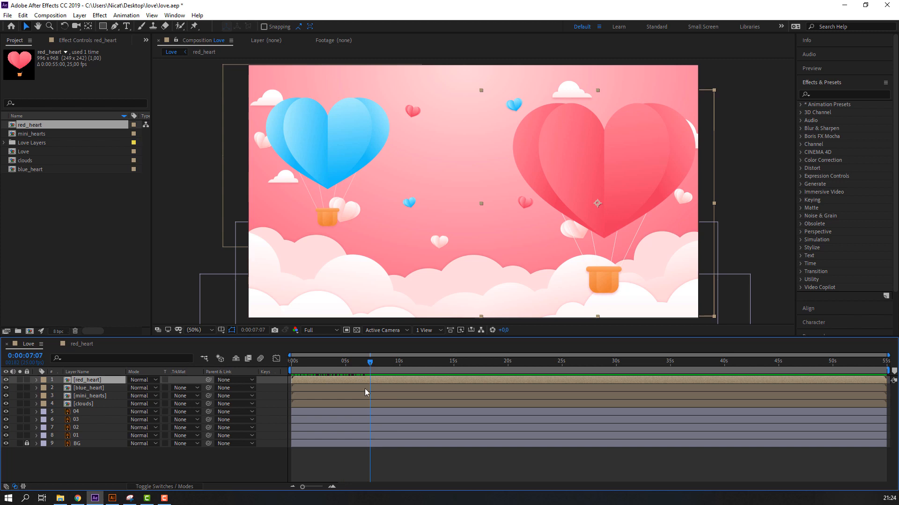
{"action": "key", "text": "n"}
{"action": "left_click", "coordinate": [423, 480]}
{"action": "key", "text": "space"}
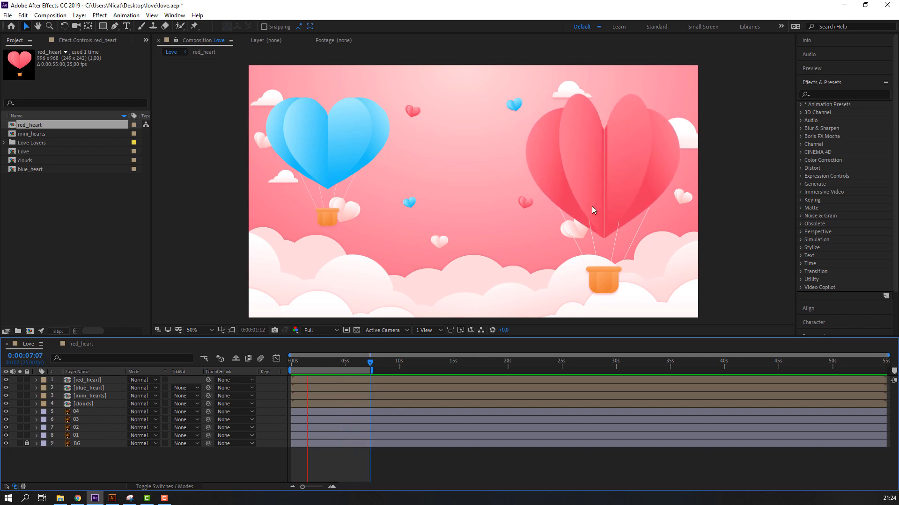
Add a Position keyframe to the red_heart layer at 0:00:00:00 with the balloon lowered to 1490, 927.
{"action": "key", "text": "Home"}
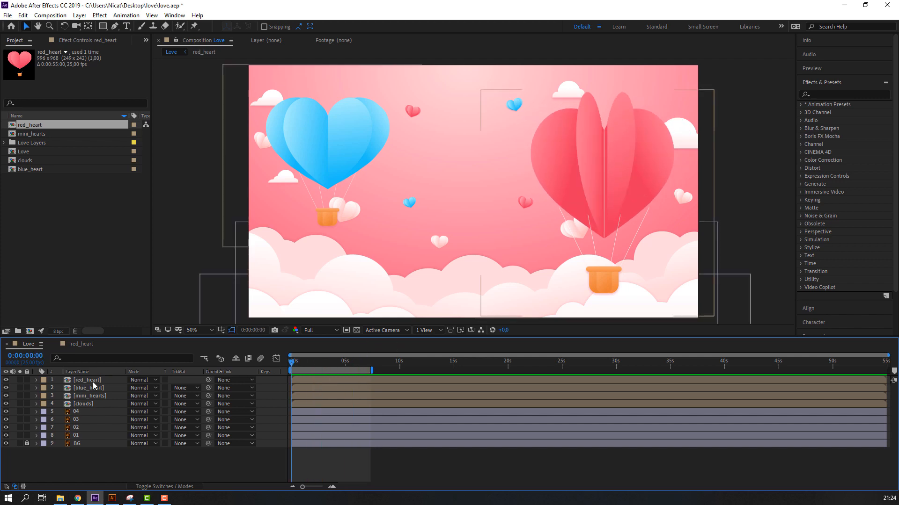
{"action": "left_click", "coordinate": [93, 380]}
{"action": "key", "text": "p"}
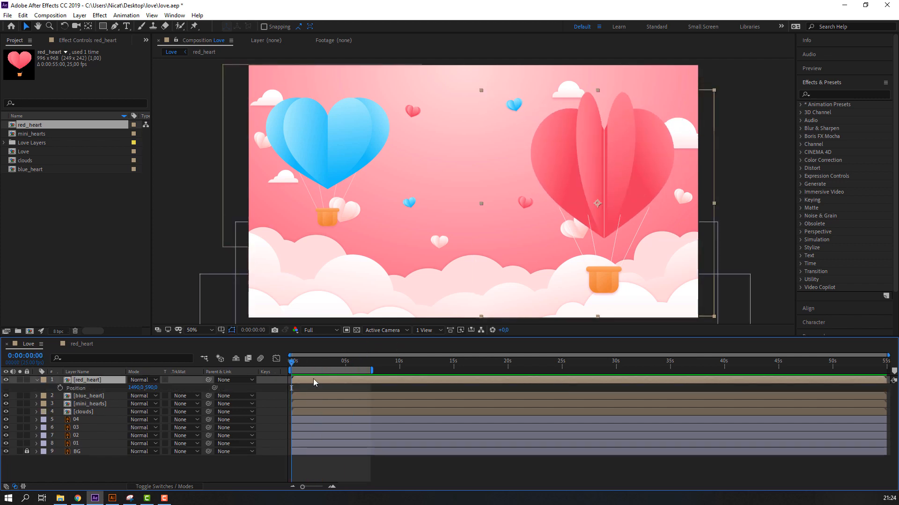
{"action": "left_click_drag", "start_coordinate": [151, 388], "coordinate": [304, 399]}
{"action": "left_click", "coordinate": [61, 388]}
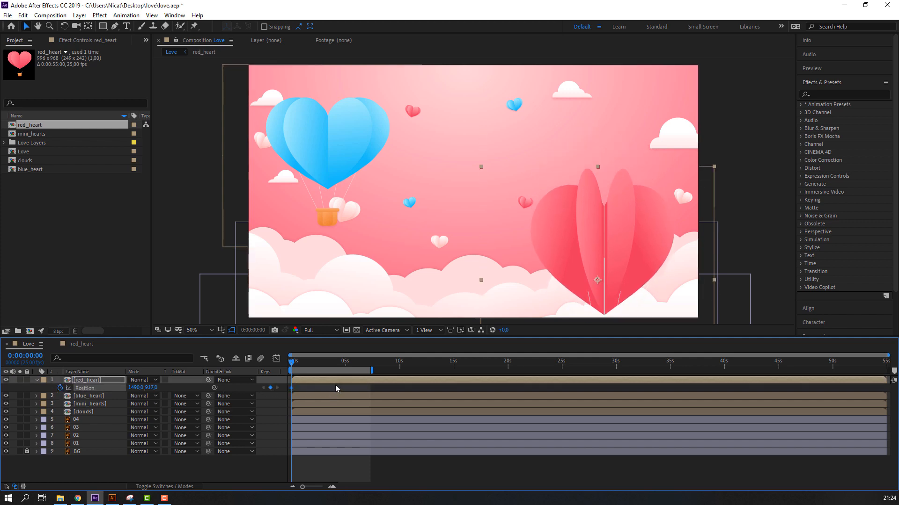
Raise the red_heart layer at 0:00:07:08 by setting its Position to 1490, 496.
{"action": "left_click_drag", "start_coordinate": [318, 363], "coordinate": [374, 366]}
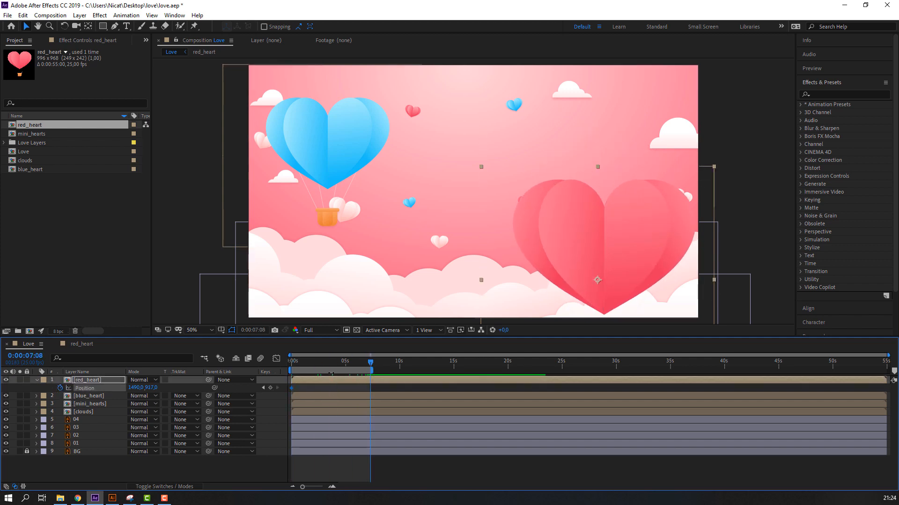
{"action": "left_click_drag", "start_coordinate": [151, 388], "coordinate": [53, 388]}
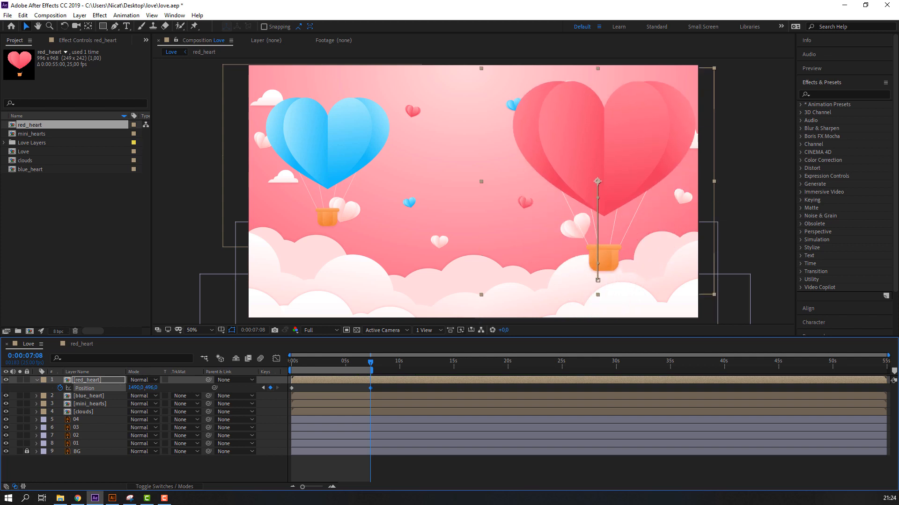
Shift the red_heart layer's Position to 1442, 730.7 at 0:00:03:06 to curve its path, and preview the rise.
{"action": "left_click_drag", "start_coordinate": [348, 364], "coordinate": [327, 364]}
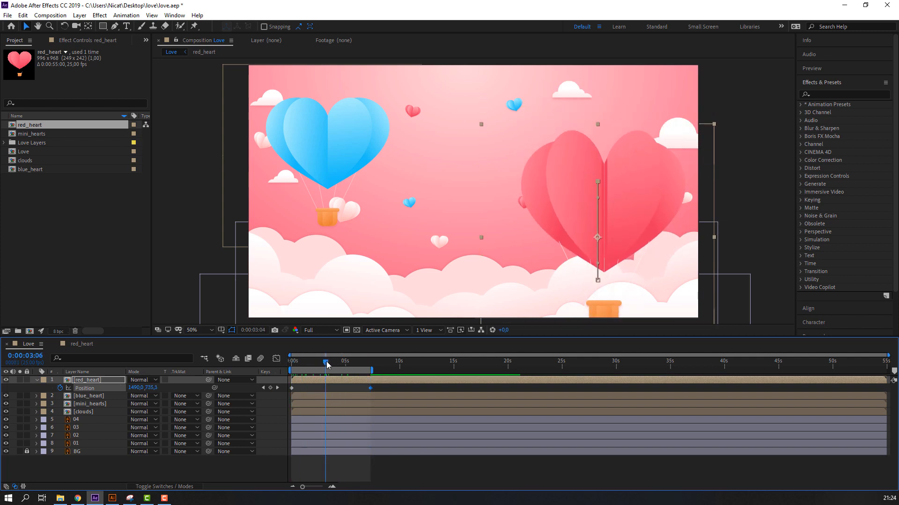
{"action": "left_click_drag", "start_coordinate": [130, 390], "coordinate": [118, 390]}
{"action": "key", "text": "space"}
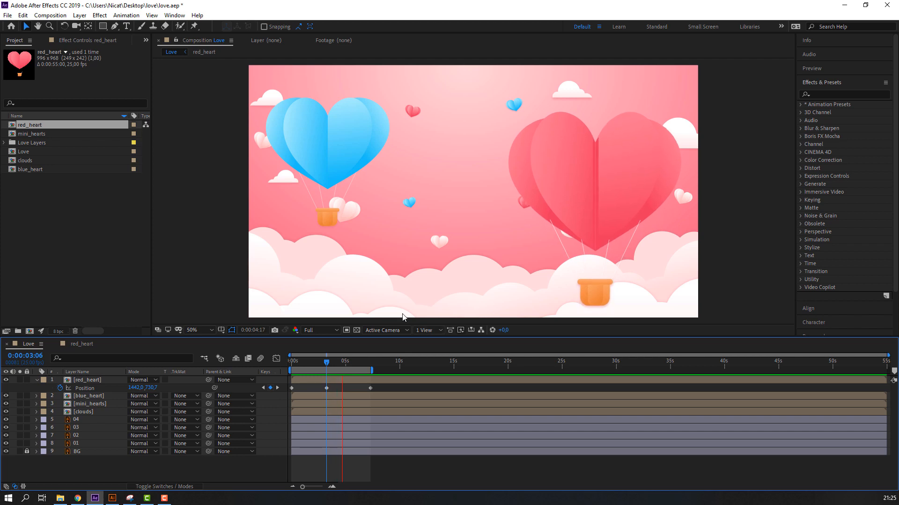
Open the red_heart composition, collapse its layers' rotation properties and select the basket layer, Layer 8.
{"action": "left_click", "coordinate": [328, 360]}
{"action": "double_click", "coordinate": [316, 383]}
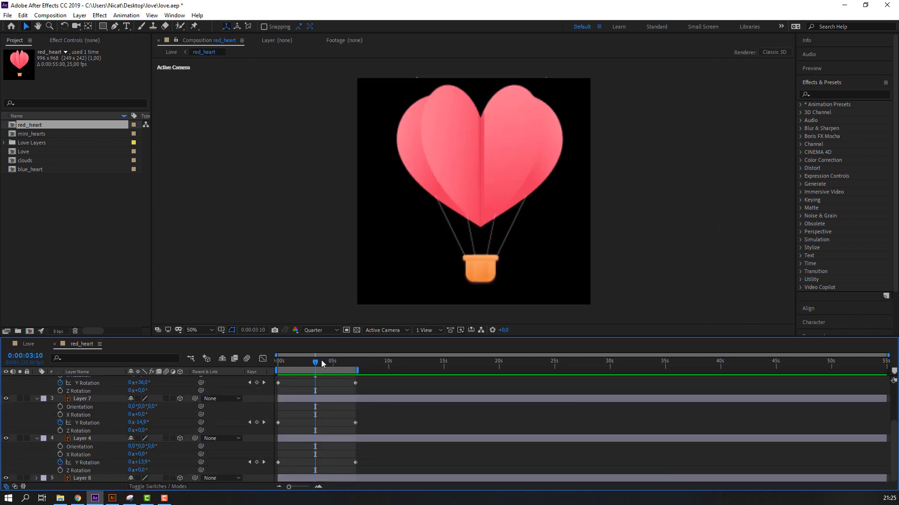
{"action": "key", "text": "r"}
{"action": "left_click", "coordinate": [105, 414]}
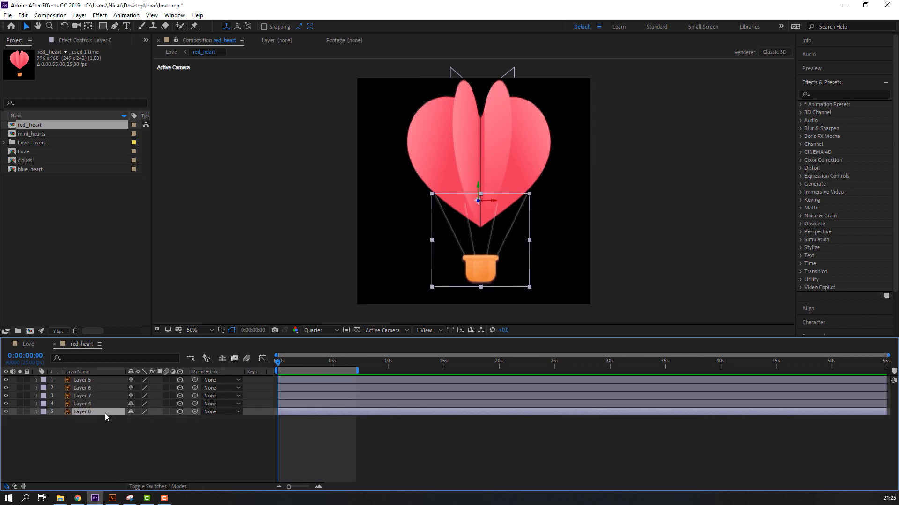
Try tilting the basket layer with Z Rotation, and undo the change.
{"action": "key", "text": "r"}
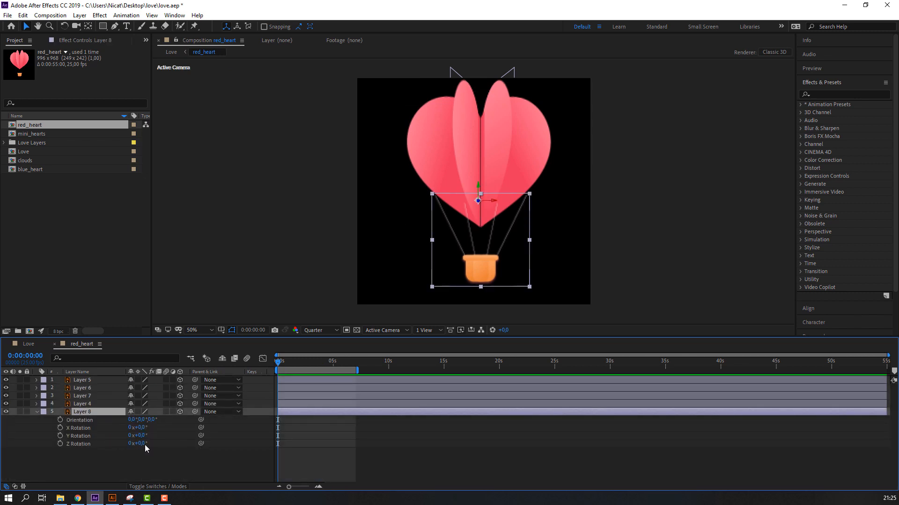
{"action": "left_click_drag", "start_coordinate": [140, 444], "coordinate": [139, 443]}
{"action": "key", "text": "ctrl+z"}
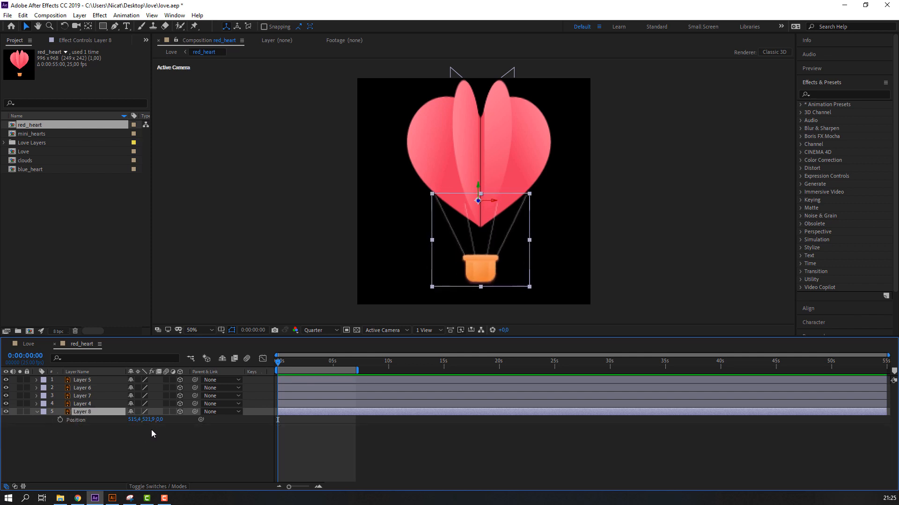
Push the basket layer, Layer 8, back in depth by setting its Z position to 100.
{"action": "key", "text": "p"}
{"action": "left_click_drag", "start_coordinate": [162, 419], "coordinate": [209, 419]}
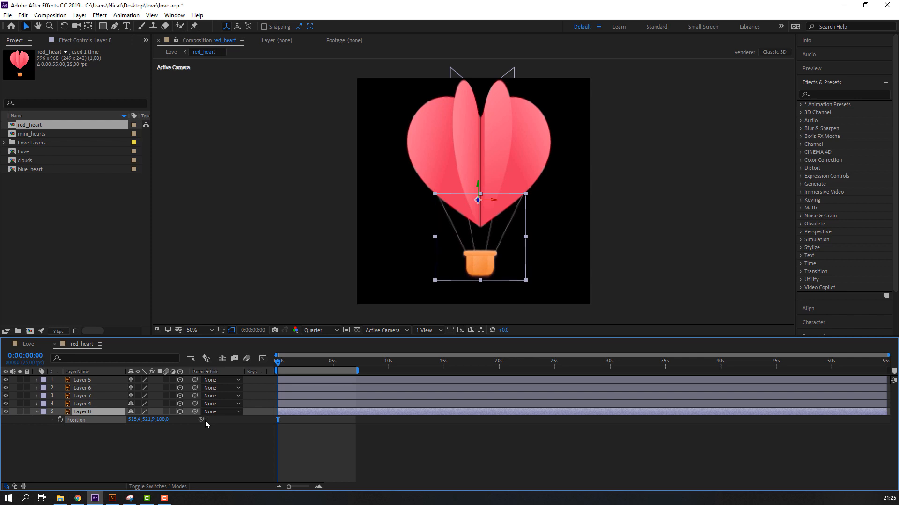
{"action": "left_click", "coordinate": [251, 415]}
{"action": "mouse_move", "coordinate": [284, 364]}
{"action": "left_mouse_down"}
{"action": "mouse_move", "coordinate": [332, 364]}
{"action": "mouse_move", "coordinate": [272, 367]}
{"action": "left_mouse_up"}
Add a Z Rotation keyframe of 0° to Layer 8 at 0:00:00:00.
{"action": "left_click", "coordinate": [103, 421]}
{"action": "key", "text": "r"}
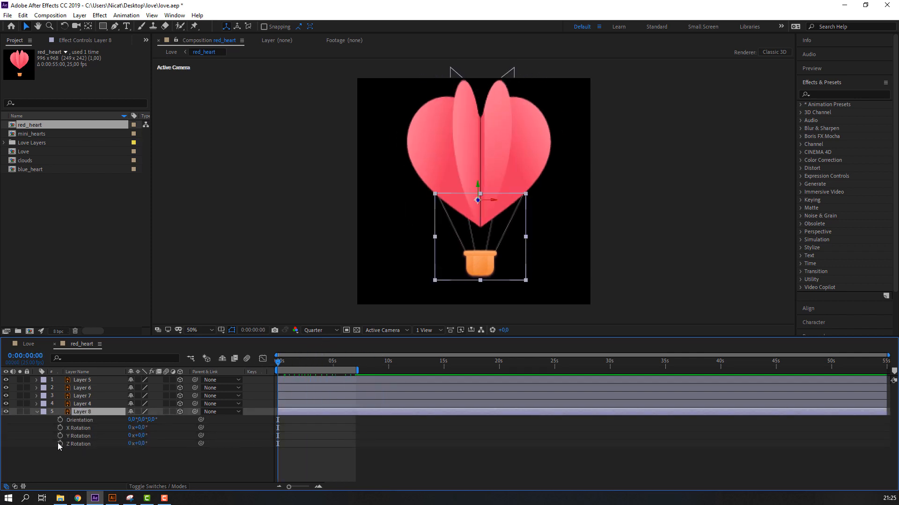
{"action": "left_click", "coordinate": [60, 443]}
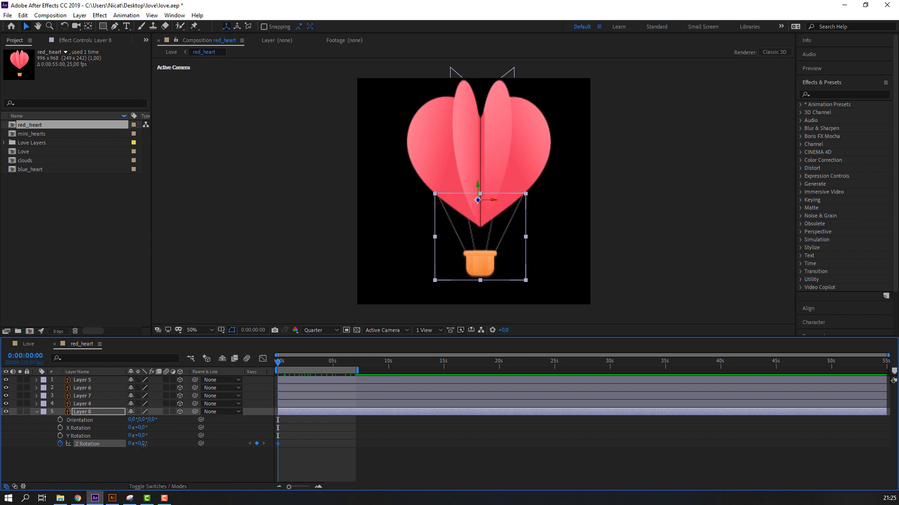
{"action": "left_click_drag", "start_coordinate": [144, 445], "coordinate": [142, 445]}
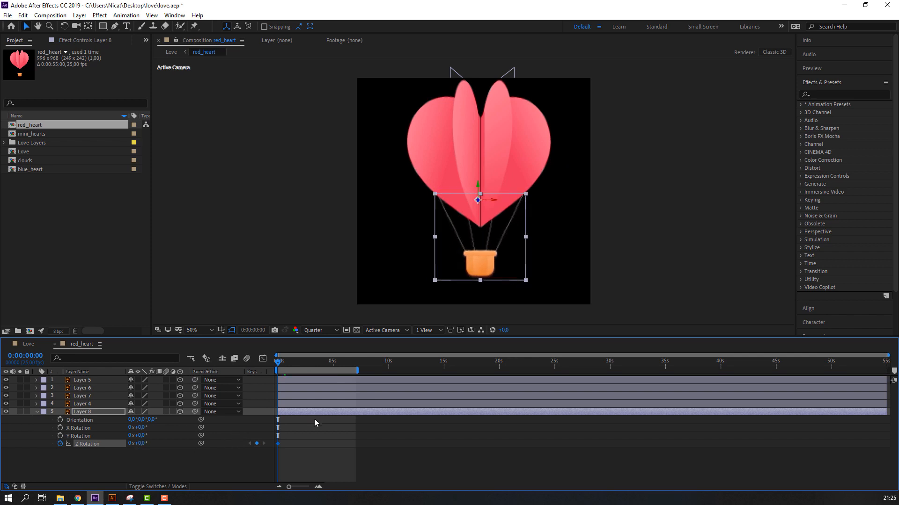
{"action": "left_click", "coordinate": [368, 467]}
Set Layer 8's Z Rotation to -5° at 0:00:02:03 so the basket swings.
{"action": "left_click_drag", "start_coordinate": [281, 367], "coordinate": [301, 367]}
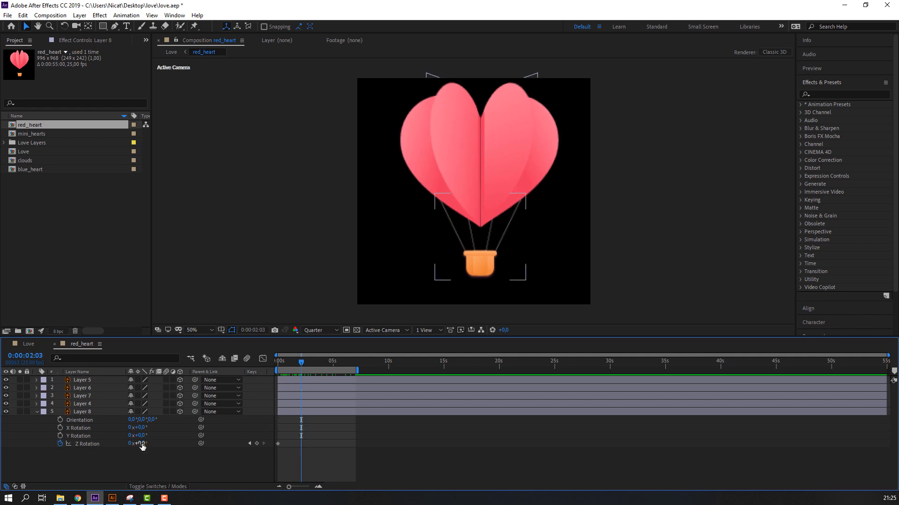
{"action": "left_click_drag", "start_coordinate": [143, 445], "coordinate": [138, 445]}
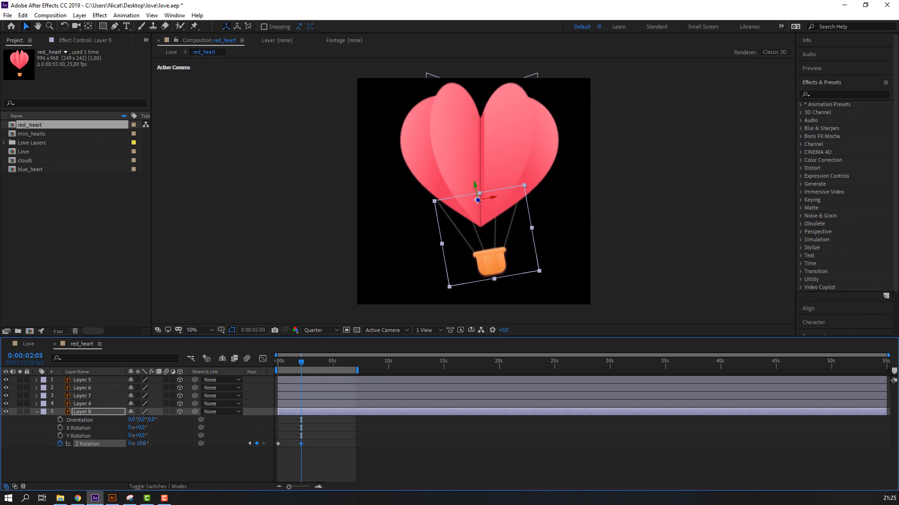
{"action": "key", "text": "Return"}
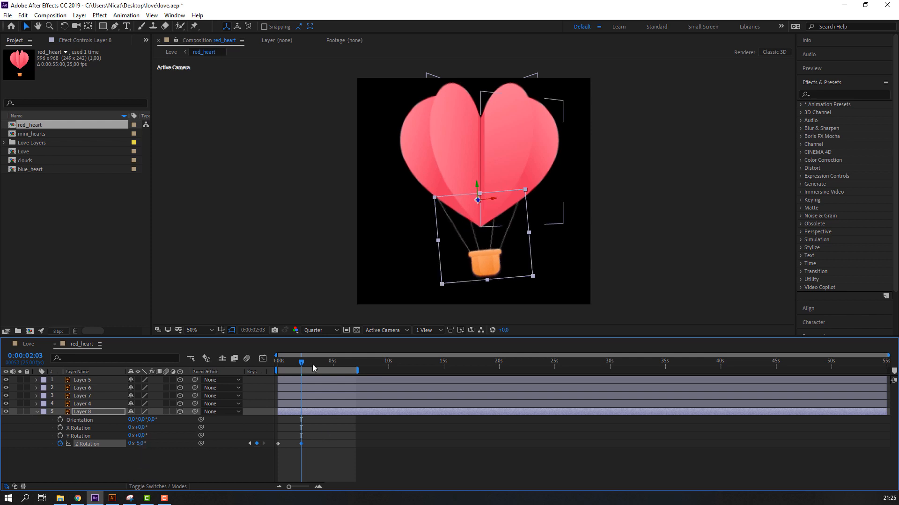
Copy Layer 8's first Z Rotation keyframe to 0:00:04:07.
{"action": "mouse_move", "coordinate": [313, 364]}
{"action": "left_mouse_down"}
{"action": "mouse_move", "coordinate": [281, 367]}
{"action": "mouse_move", "coordinate": [324, 374]}
{"action": "left_mouse_up"}
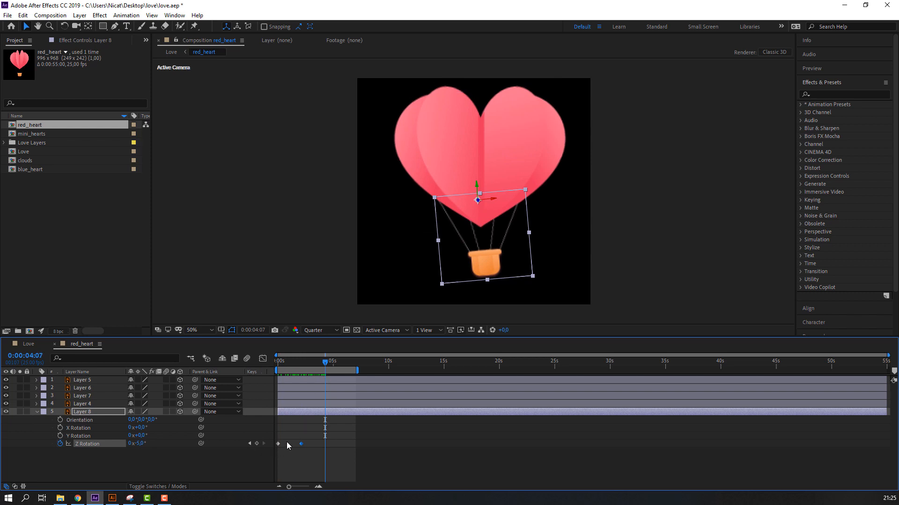
{"action": "left_click_drag", "start_coordinate": [287, 441], "coordinate": [275, 448]}
{"action": "key", "text": "ctrl+c"}
{"action": "key", "text": "ctrl+v"}
Copy Layer 8's -5° Z Rotation keyframe to 0:00:07:01.
{"action": "left_click_drag", "start_coordinate": [326, 363], "coordinate": [356, 365]}
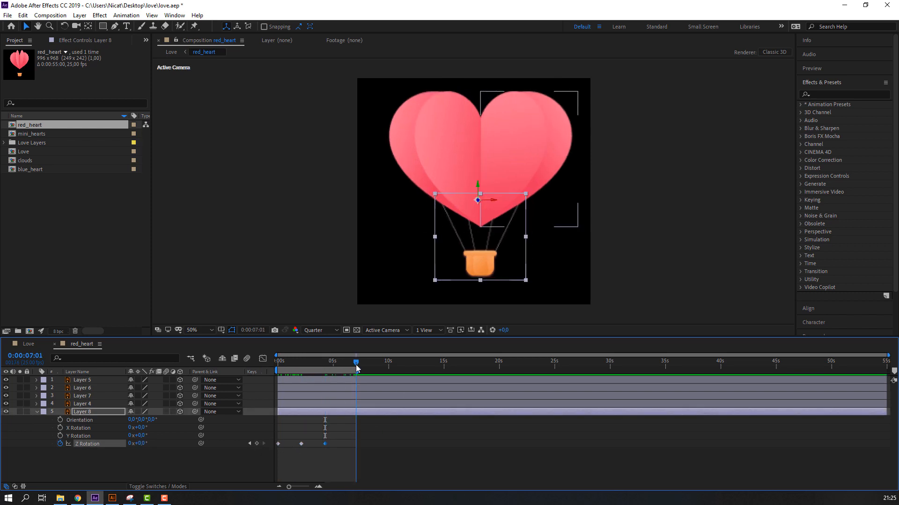
{"action": "left_click", "coordinate": [301, 443]}
{"action": "key", "text": "ctrl+c"}
{"action": "key", "text": "ctrl+v"}
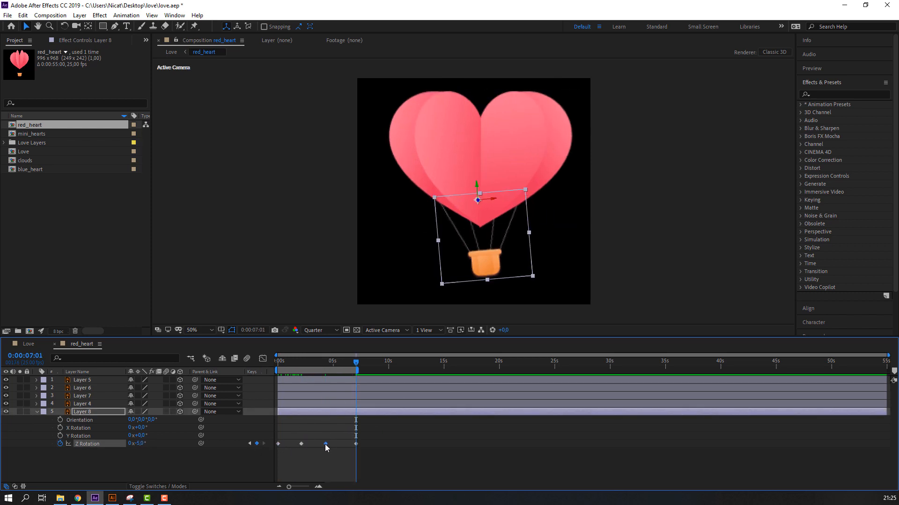
Apply Easy Ease to all four Z Rotation keyframes of Layer 8 and preview the basket swing.
{"action": "left_click_drag", "start_coordinate": [374, 440], "coordinate": [264, 451]}
{"action": "right_click", "coordinate": [278, 444]}
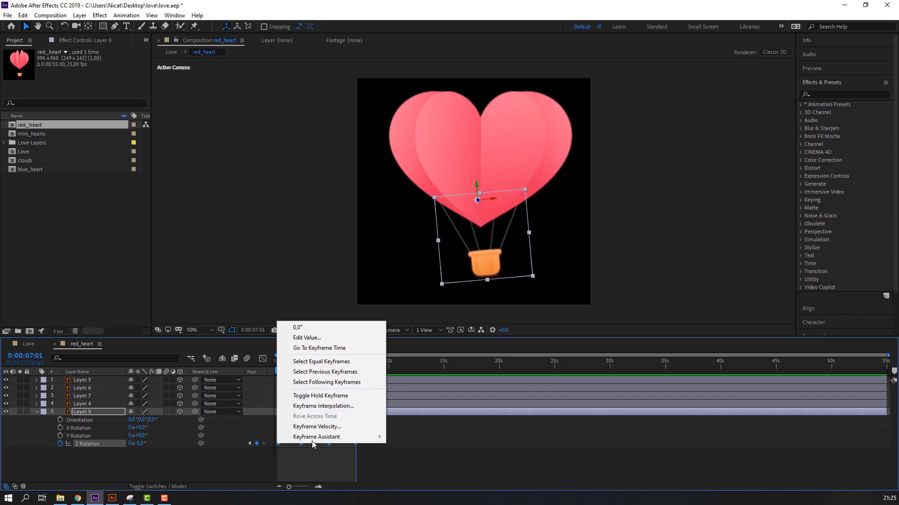
{"action": "mouse_move", "coordinate": [328, 437]}
{"action": "left_click", "coordinate": [580, 317]}
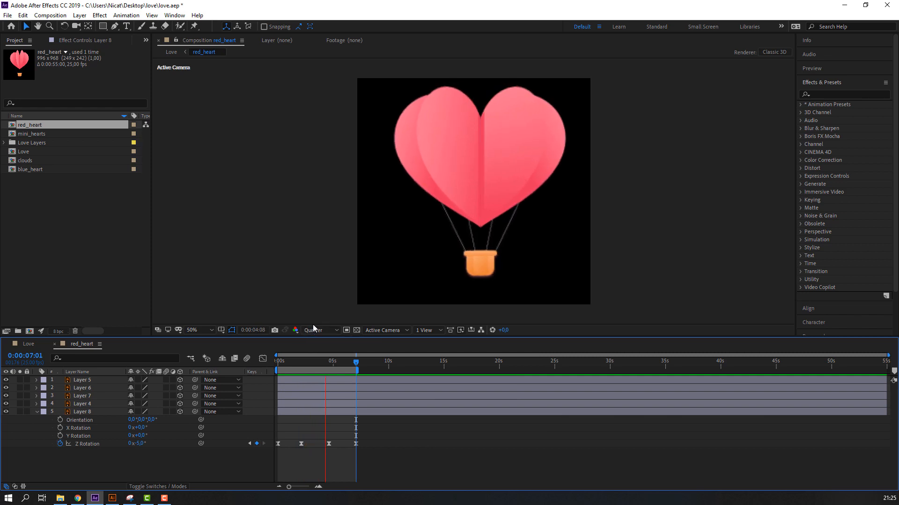
{"action": "key", "text": "space"}
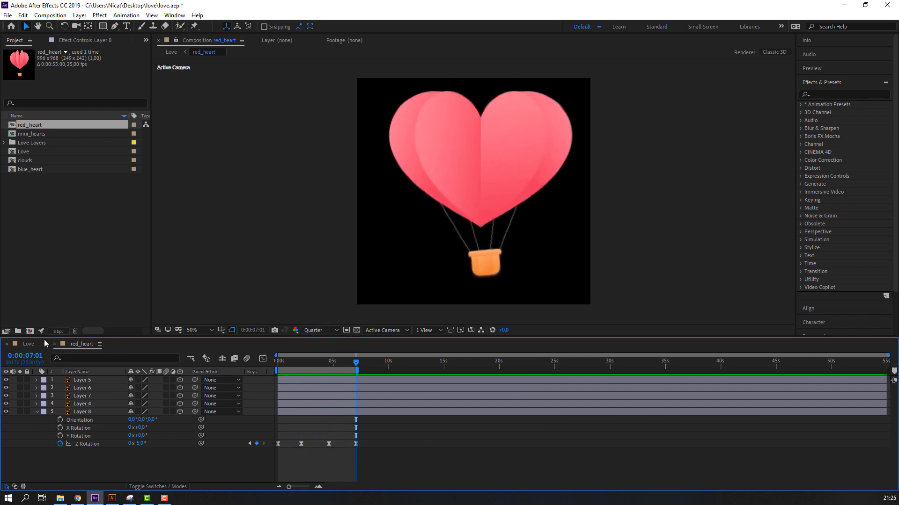
Preview the rising red balloon with its swinging basket in the Love composition.
{"action": "left_click", "coordinate": [45, 344]}
{"action": "key", "text": "space"}
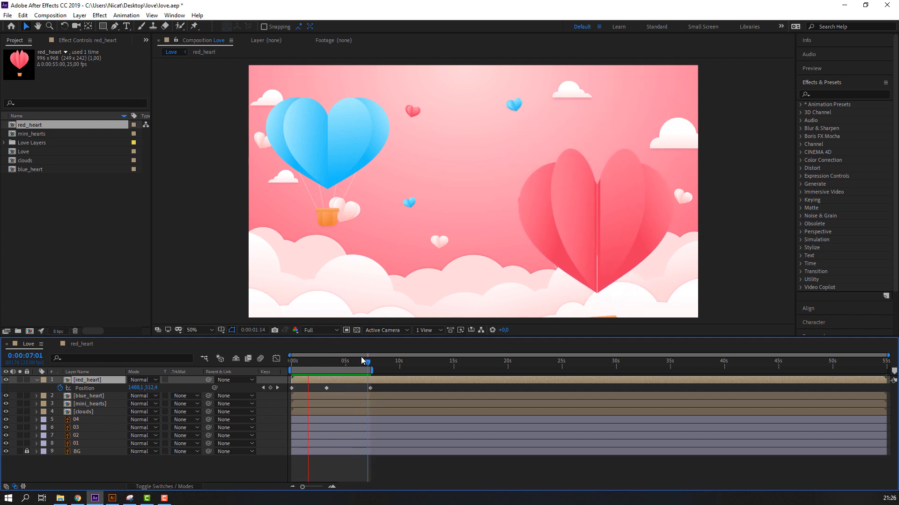
{"action": "key", "text": "space"}
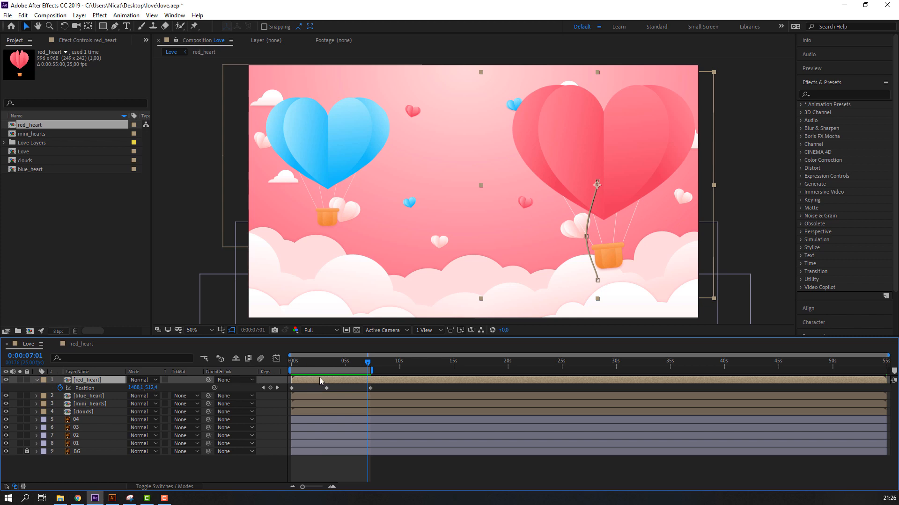
Create a 996 x 968 px solid in the red_heart composition, with its colour sampled from the red heart.
{"action": "double_click", "coordinate": [320, 377]}
{"action": "left_click_drag", "start_coordinate": [355, 364], "coordinate": [244, 363]}
{"action": "right_click", "coordinate": [130, 445]}
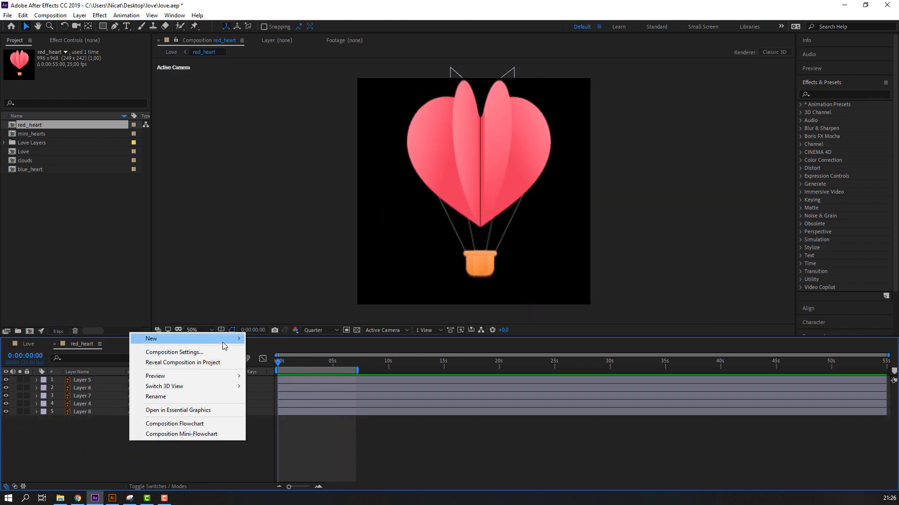
{"action": "mouse_move", "coordinate": [225, 337]}
{"action": "left_click", "coordinate": [274, 363]}
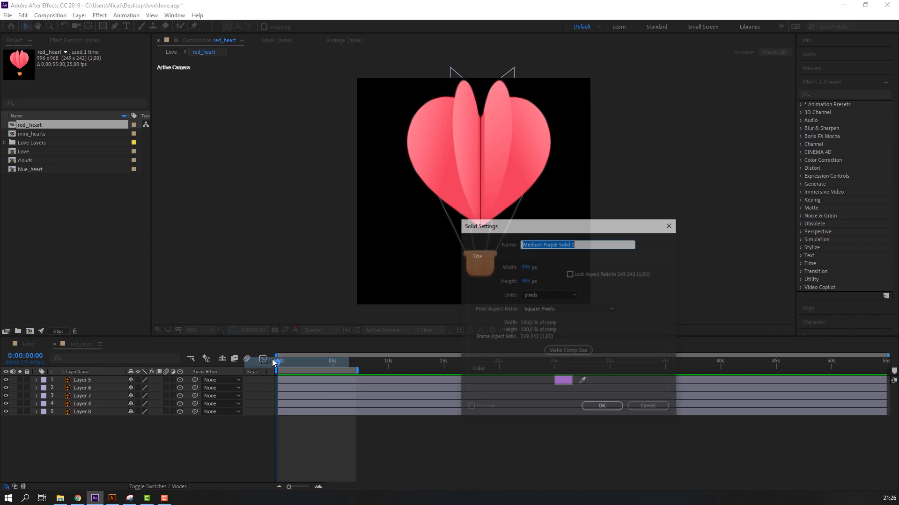
{"action": "left_click", "coordinate": [583, 382]}
{"action": "left_click", "coordinate": [447, 175]}
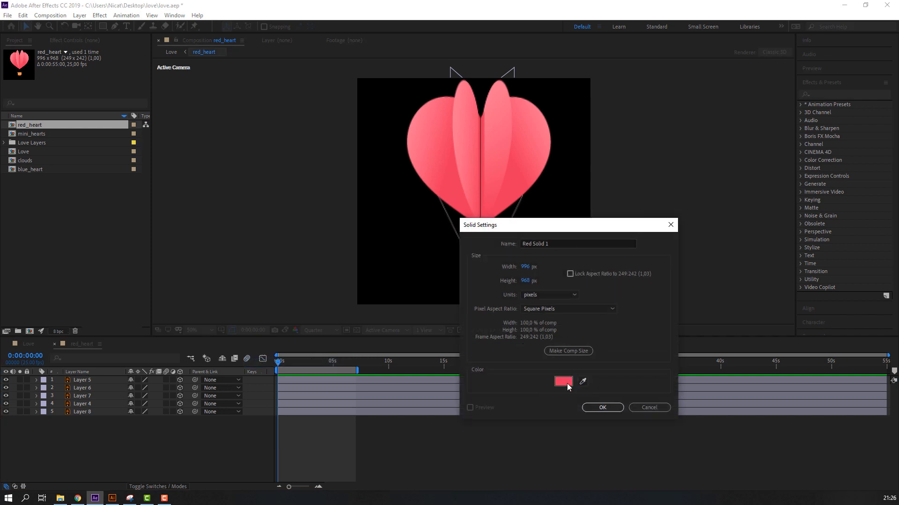
{"action": "left_click", "coordinate": [602, 407]}
Shrink the red solid to a narrow strip along the heart's centre fold and place it below all other layers.
{"action": "left_click_drag", "start_coordinate": [359, 79], "coordinate": [455, 146]}
{"action": "left_click_drag", "start_coordinate": [87, 380], "coordinate": [87, 427]}
{"action": "left_click_drag", "start_coordinate": [479, 226], "coordinate": [485, 203]}
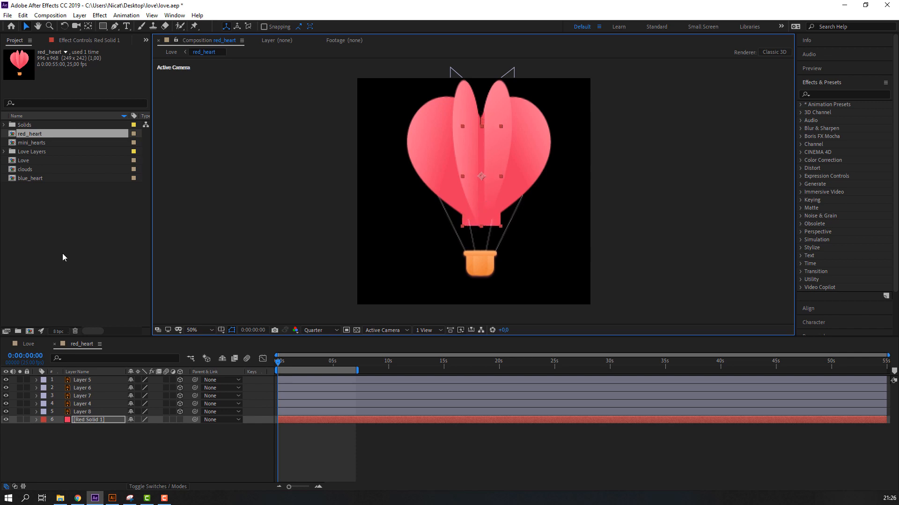
{"action": "left_click_drag", "start_coordinate": [462, 177], "coordinate": [476, 188]}
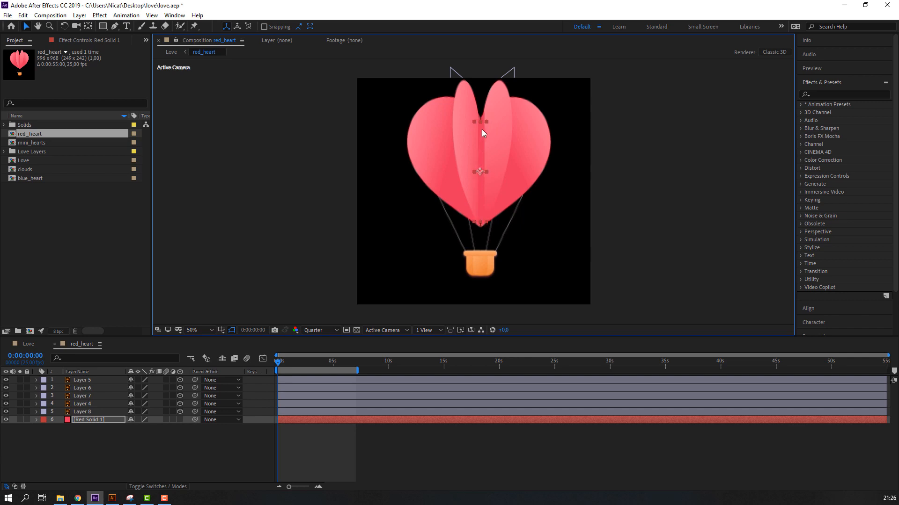
{"action": "left_click", "coordinate": [400, 464]}
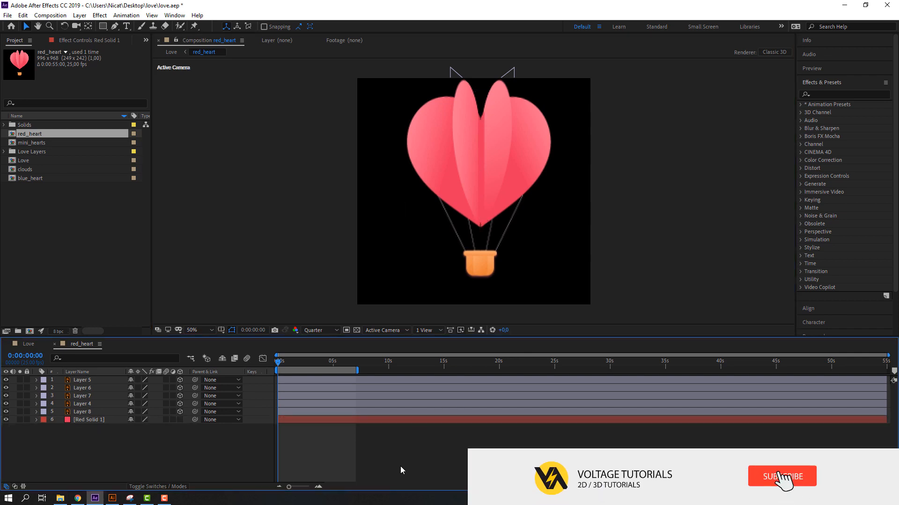
Preview the red balloon with its filled centre fold in the Love composition.
{"action": "left_click", "coordinate": [29, 345]}
{"action": "left_click_drag", "start_coordinate": [302, 363], "coordinate": [273, 381]}
{"action": "left_click", "coordinate": [353, 468]}
{"action": "key", "text": "space"}
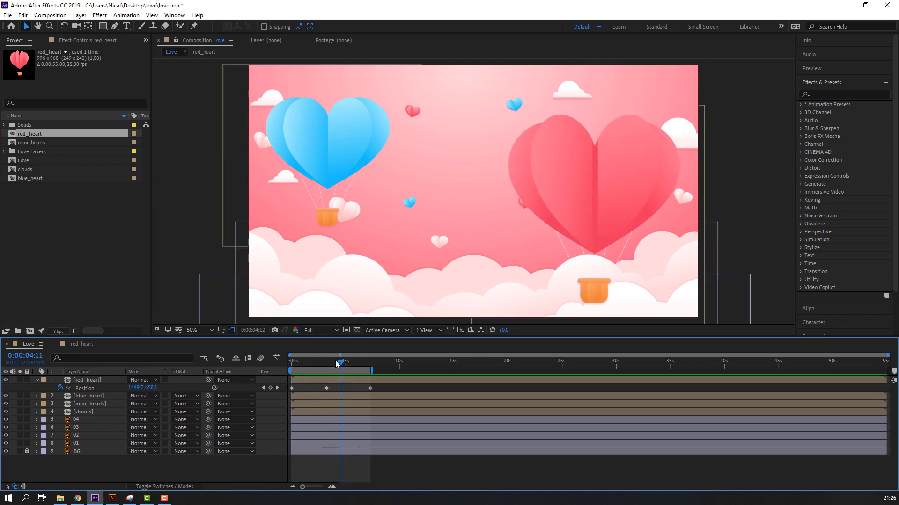
{"action": "key", "text": "space"}
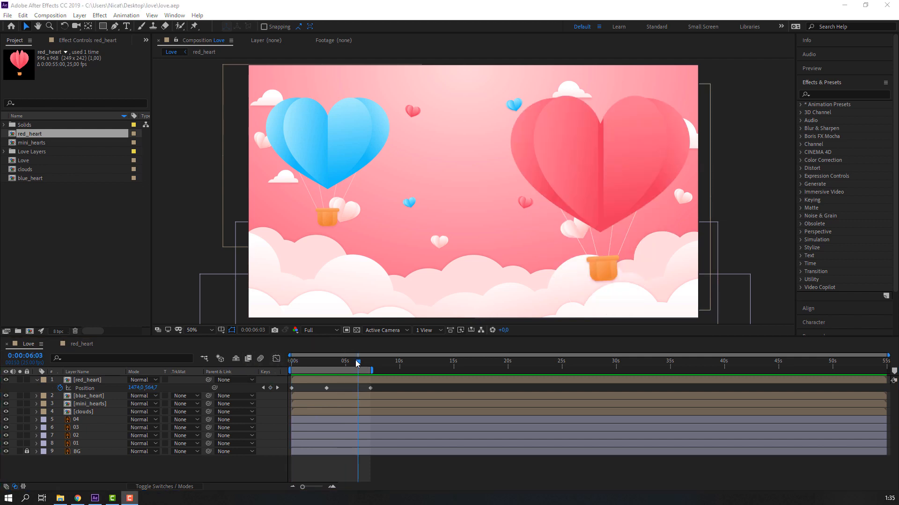
Open the blue_heart composition at 0:00:07:09 and end its work area there.
{"action": "key", "text": "Home"}
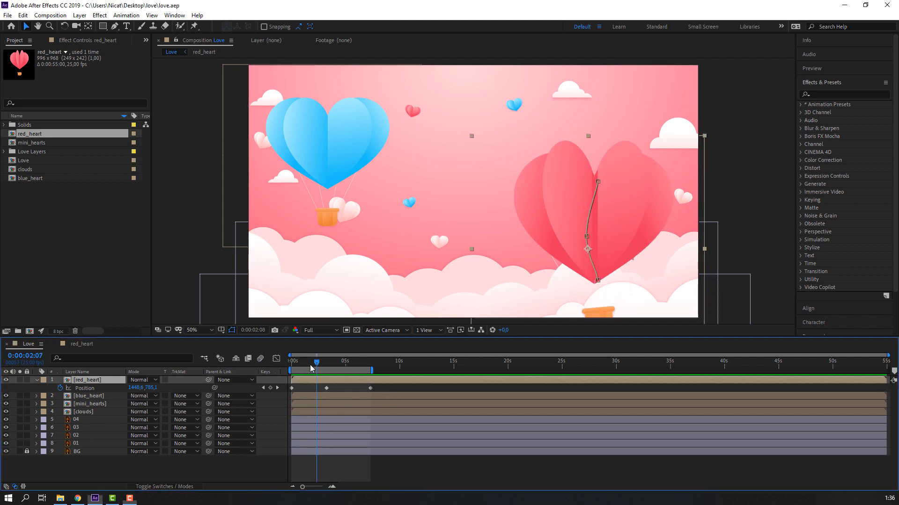
{"action": "left_click", "coordinate": [334, 158]}
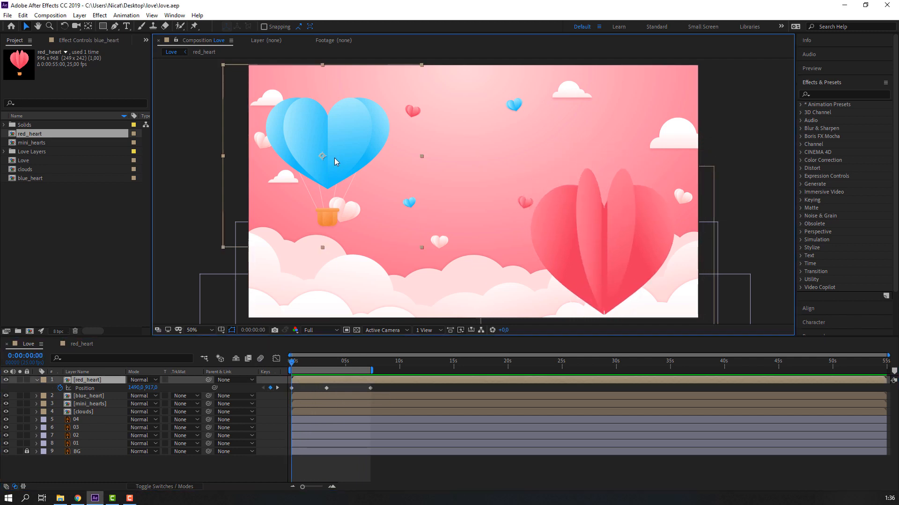
{"action": "left_click", "coordinate": [85, 398]}
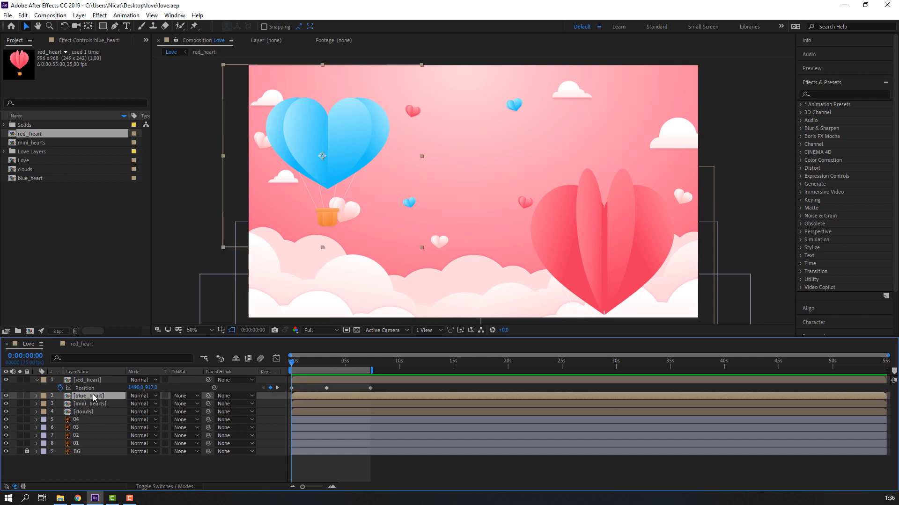
{"action": "left_click_drag", "start_coordinate": [326, 364], "coordinate": [374, 361]}
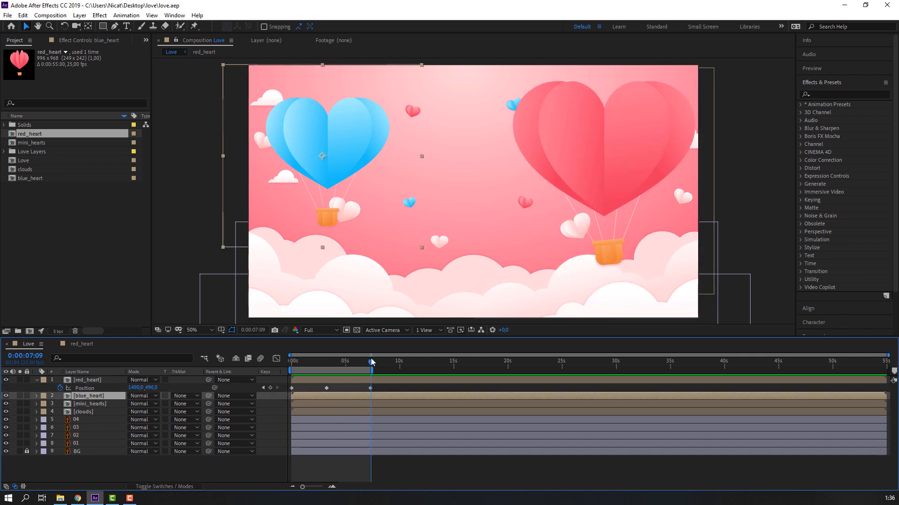
{"action": "double_click", "coordinate": [92, 396]}
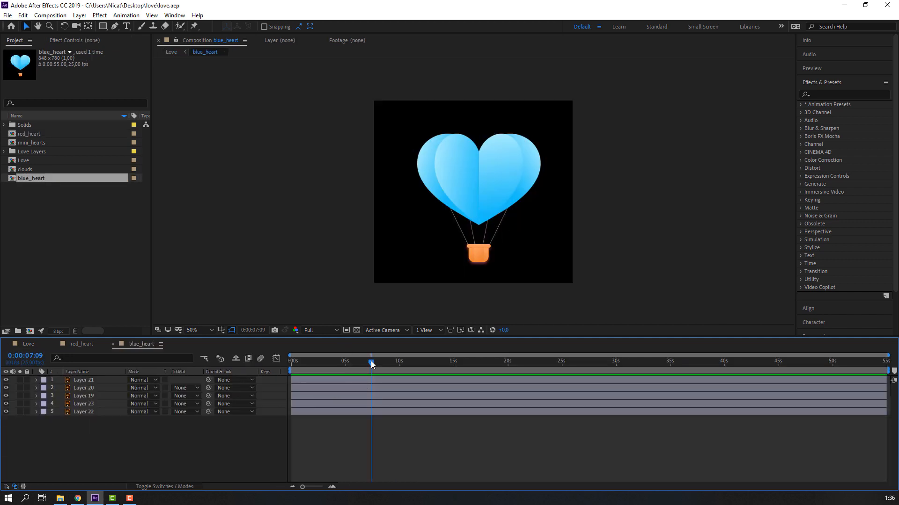
{"action": "key", "text": "n"}
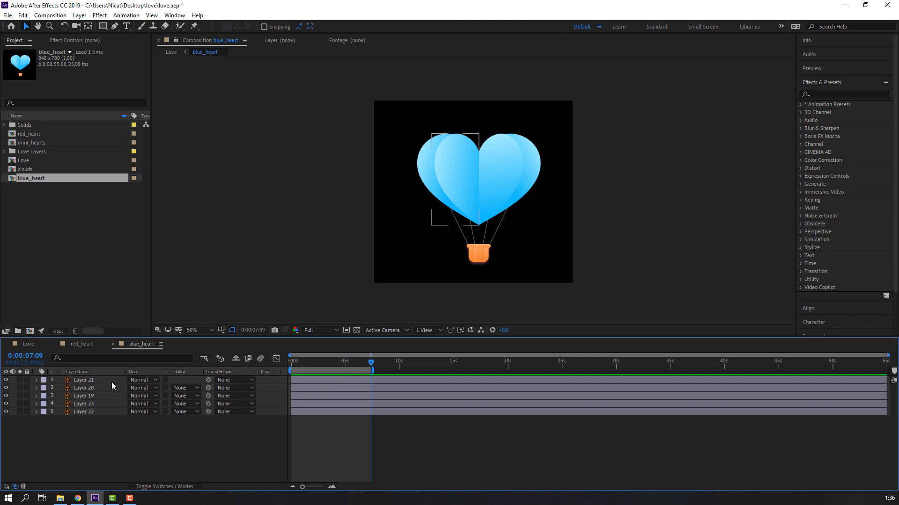
Isolate the basket on Layer 22 and move its anchor point up between the tops of the ropes.
{"action": "left_click", "coordinate": [78, 382]}
{"action": "left_click", "coordinate": [78, 412]}
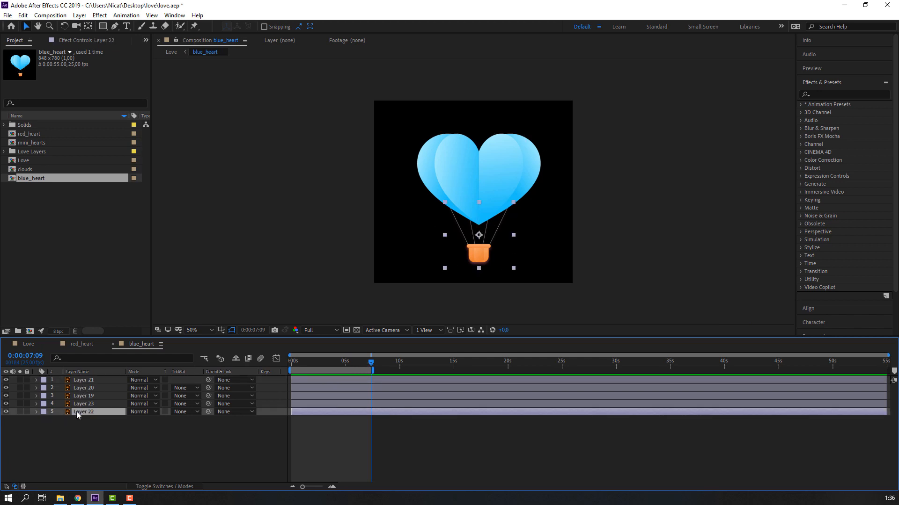
{"action": "left_click", "coordinate": [20, 412]}
{"action": "scroll", "coordinate": [473, 252], "scroll_direction": "up", "scroll_amount": 1}
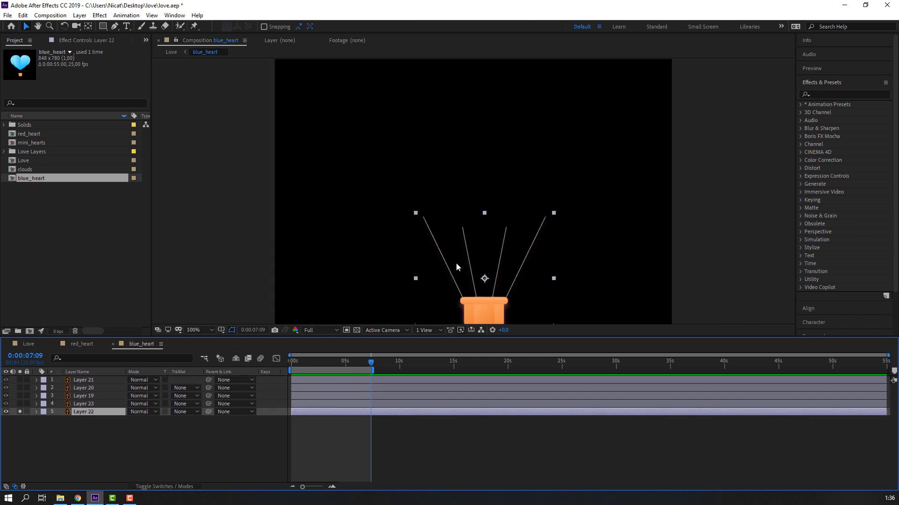
{"action": "left_click_drag", "start_coordinate": [457, 263], "coordinate": [473, 186]}
{"action": "key", "text": "v"}
{"action": "key", "text": "y"}
{"action": "left_click", "coordinate": [27, 27]}
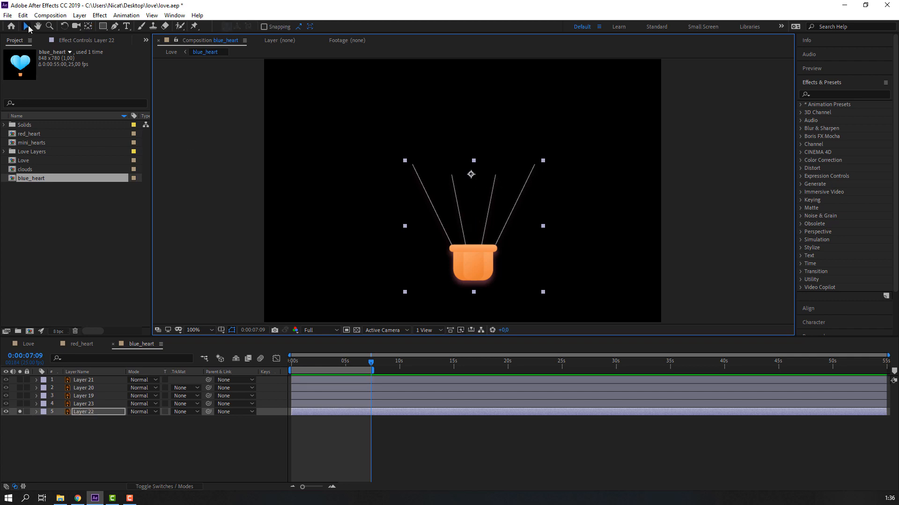
{"action": "left_click", "coordinate": [20, 412]}
Isolate Layer 23 and move its anchor point to the straight inner edge of the heart half.
{"action": "left_click", "coordinate": [19, 404]}
{"action": "left_click", "coordinate": [86, 405]}
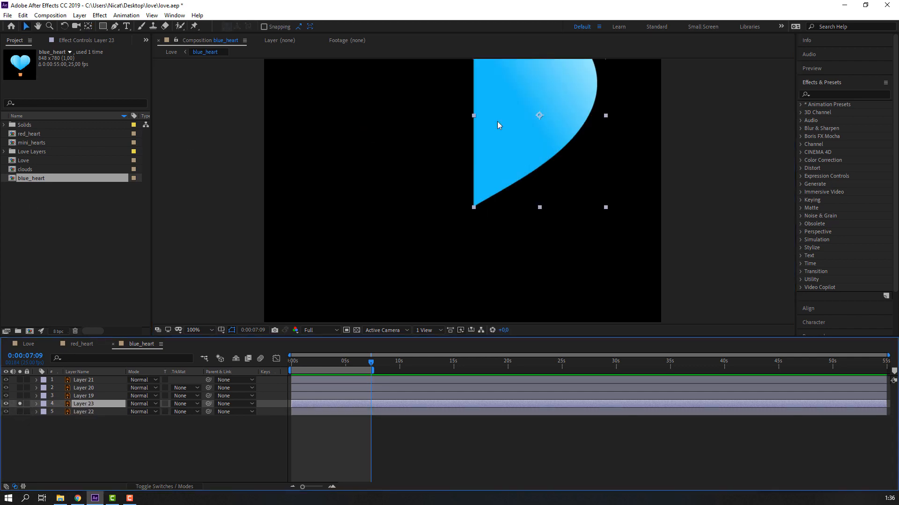
{"action": "left_click_drag", "start_coordinate": [509, 123], "coordinate": [435, 183]}
{"action": "key", "text": "y"}
{"action": "key", "text": "v"}
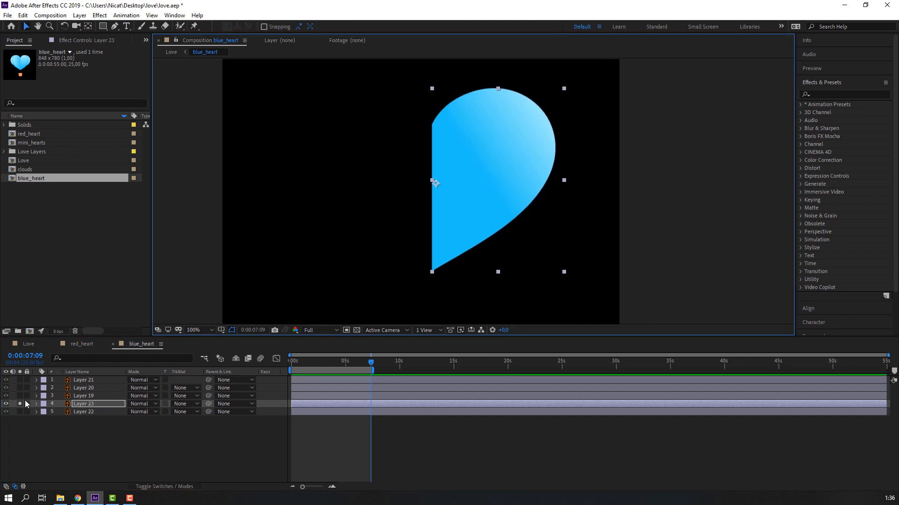
{"action": "left_click", "coordinate": [20, 404]}
Isolate Layer 19 and move its anchor point to the heart half's straight inner edge.
{"action": "left_click", "coordinate": [19, 396]}
{"action": "left_click", "coordinate": [83, 396]}
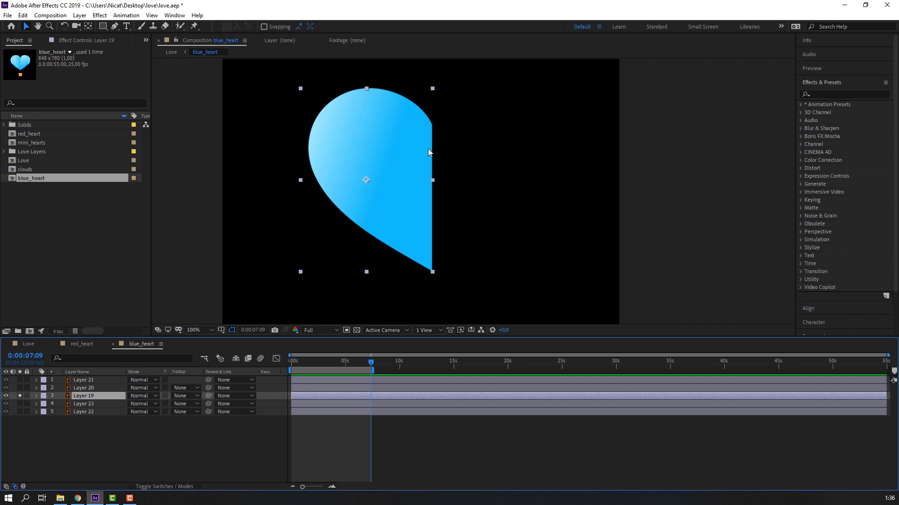
{"action": "key", "text": "y"}
{"action": "left_click_drag", "start_coordinate": [363, 182], "coordinate": [368, 181]}
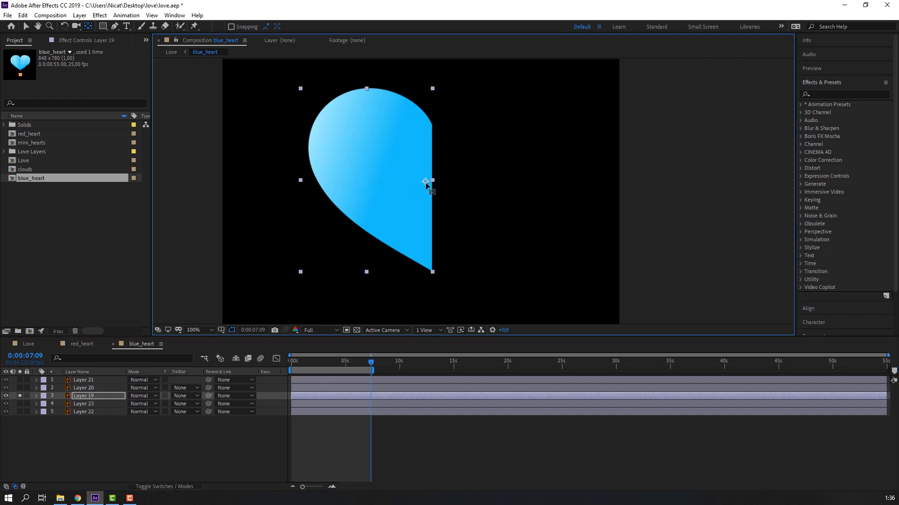
{"action": "key", "text": "v"}
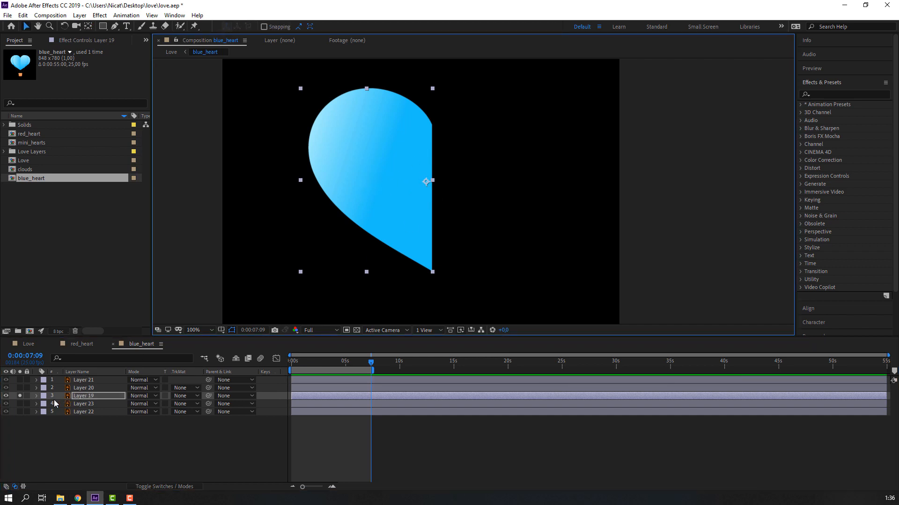
{"action": "left_click", "coordinate": [19, 396]}
Isolate Layer 20 and move its anchor point to the straight inner edge of the narrower heart half.
{"action": "left_click", "coordinate": [19, 388]}
{"action": "left_click", "coordinate": [475, 219]}
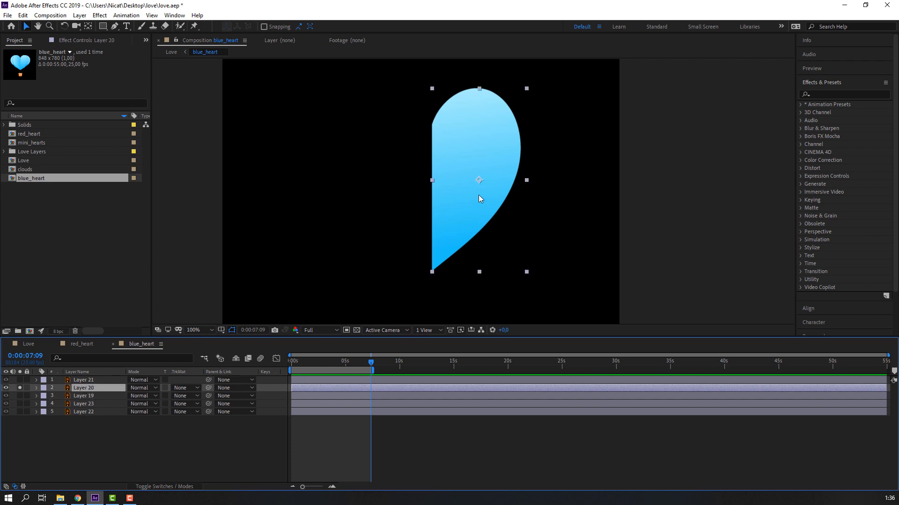
{"action": "key", "text": "y"}
{"action": "left_click_drag", "start_coordinate": [482, 181], "coordinate": [438, 185]}
{"action": "key", "text": "v"}
{"action": "left_click", "coordinate": [20, 388]}
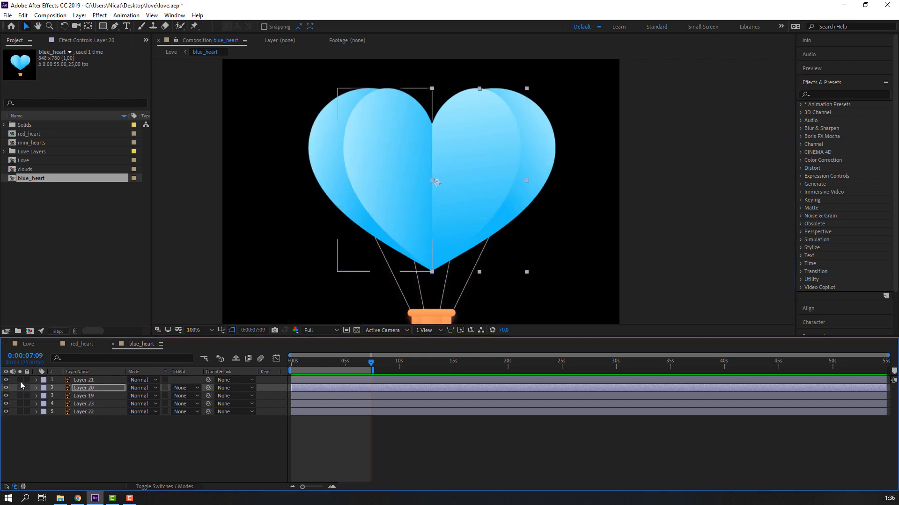
Isolate Layer 21, move its anchor point to its straight inner edge, and show all layers again.
{"action": "left_click", "coordinate": [21, 380]}
{"action": "left_click", "coordinate": [88, 381]}
{"action": "key", "text": "y"}
{"action": "left_click_drag", "start_coordinate": [385, 180], "coordinate": [426, 182]}
{"action": "key", "text": "v"}
{"action": "left_click", "coordinate": [141, 433]}
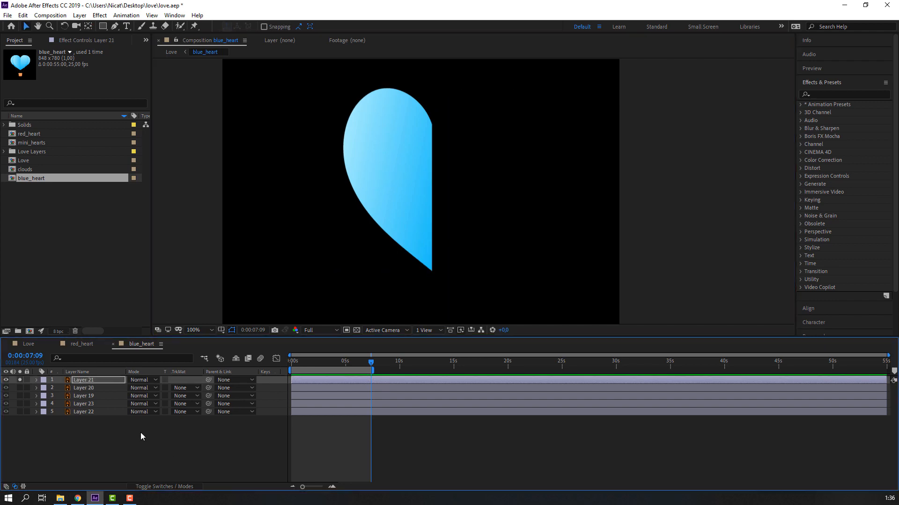
{"action": "left_click", "coordinate": [21, 380]}
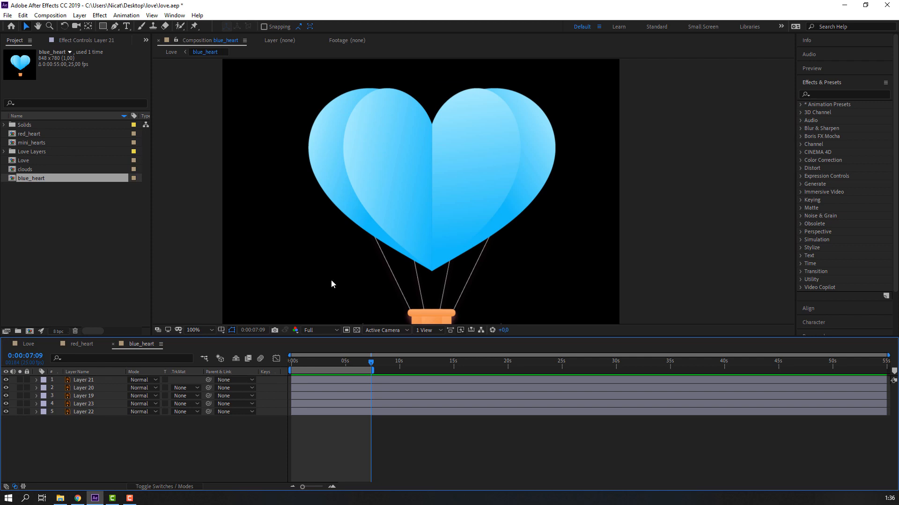
{"action": "left_click_drag", "start_coordinate": [331, 284], "coordinate": [532, 203]}
{"action": "left_click", "coordinate": [84, 413]}
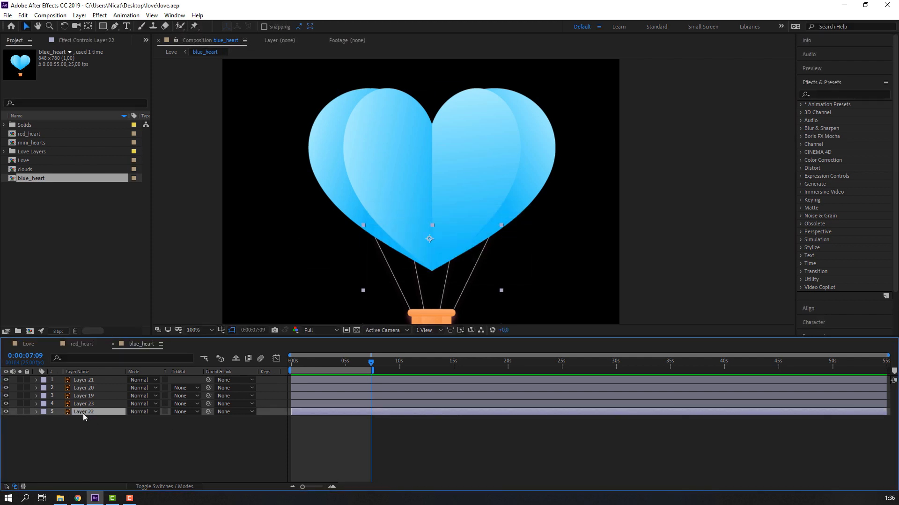
{"action": "left_click", "coordinate": [5, 412]}
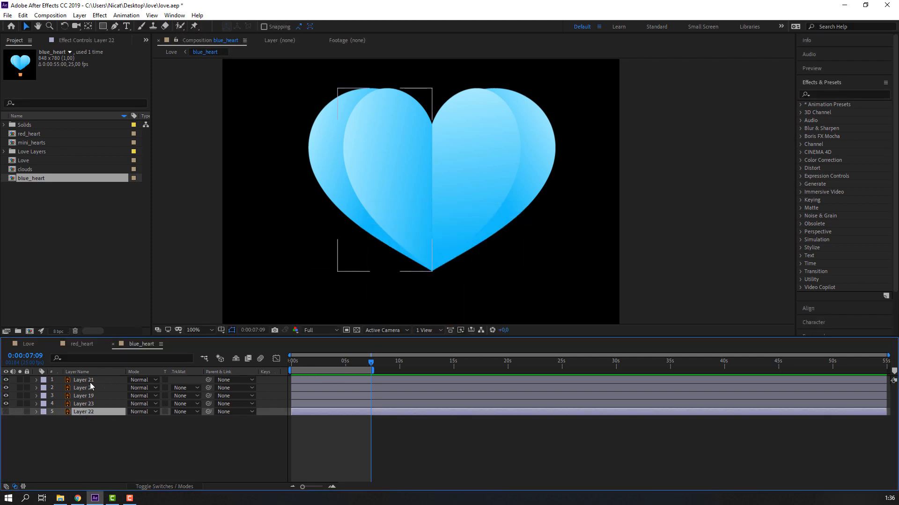
{"action": "left_click", "coordinate": [85, 380]}
{"action": "left_click", "coordinate": [6, 412]}
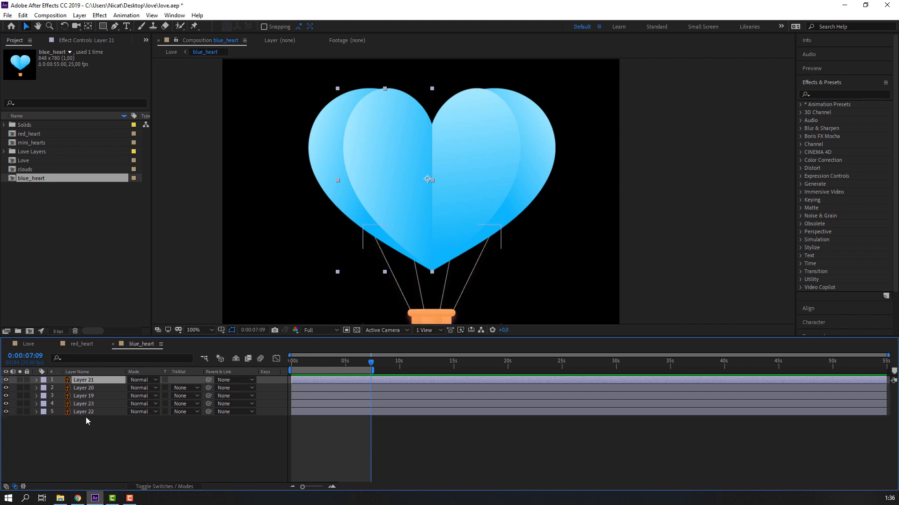
Turn all five layers of the blue_heart composition into 3D layers.
{"action": "key", "text": "ctrl+a"}
{"action": "left_click", "coordinate": [169, 487]}
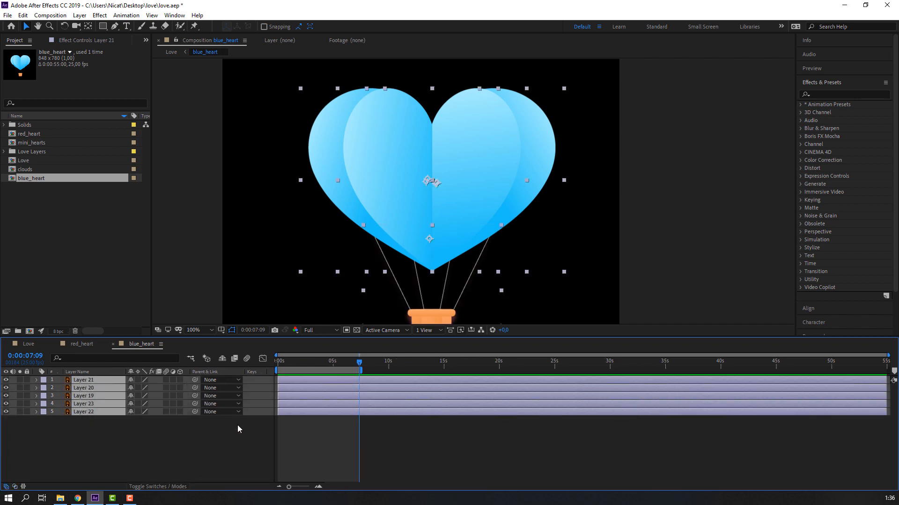
{"action": "left_click", "coordinate": [180, 380]}
{"action": "left_click", "coordinate": [108, 434]}
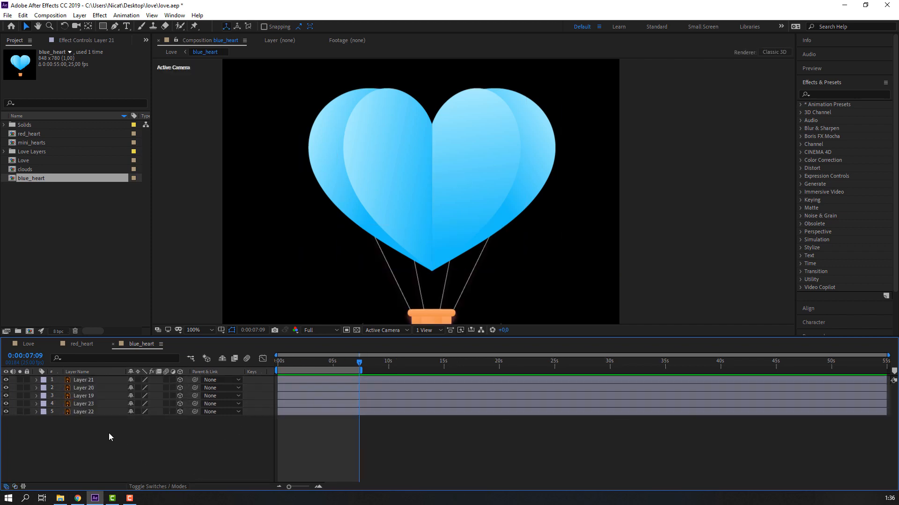
Add Y Rotation keyframes at 0:00:07:09 to the four heart layers, Layers 21, 20, 19 and 23.
{"action": "left_click", "coordinate": [86, 404]}
{"action": "left_click", "coordinate": [97, 380], "text": "shift"}
{"action": "key", "text": "r"}
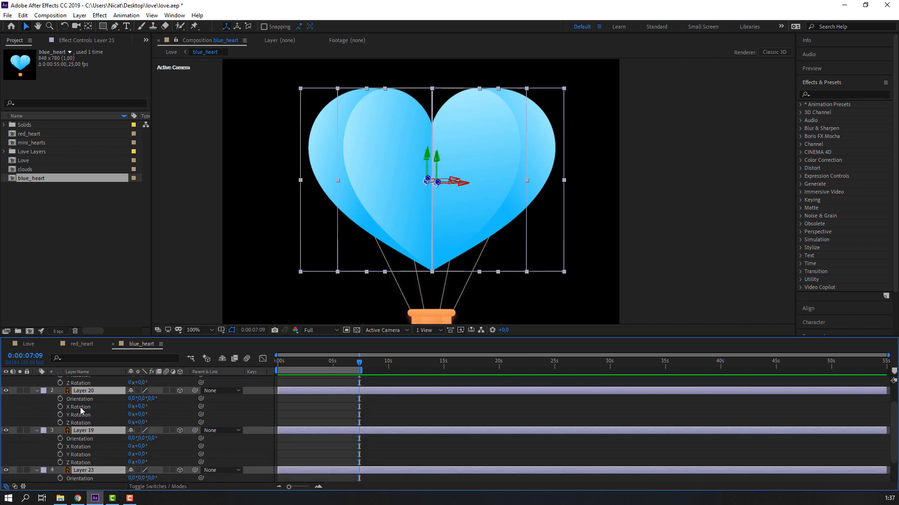
{"action": "left_click", "coordinate": [60, 415]}
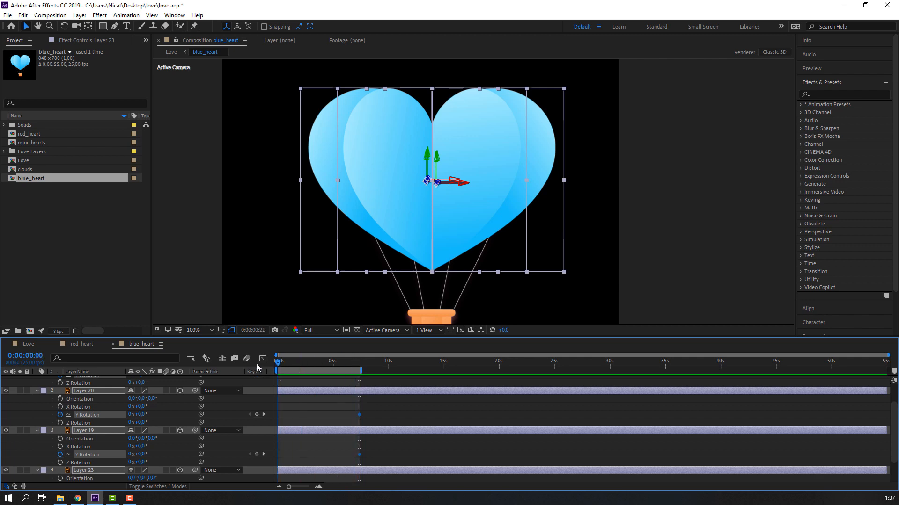
Set Layer 21's Y Rotation at 0:00:00:00 to -7° and scrub through the timeline to check the motion.
{"action": "left_click", "coordinate": [292, 416]}
{"action": "scroll", "coordinate": [140, 411], "scroll_direction": "up", "scroll_amount": 3}
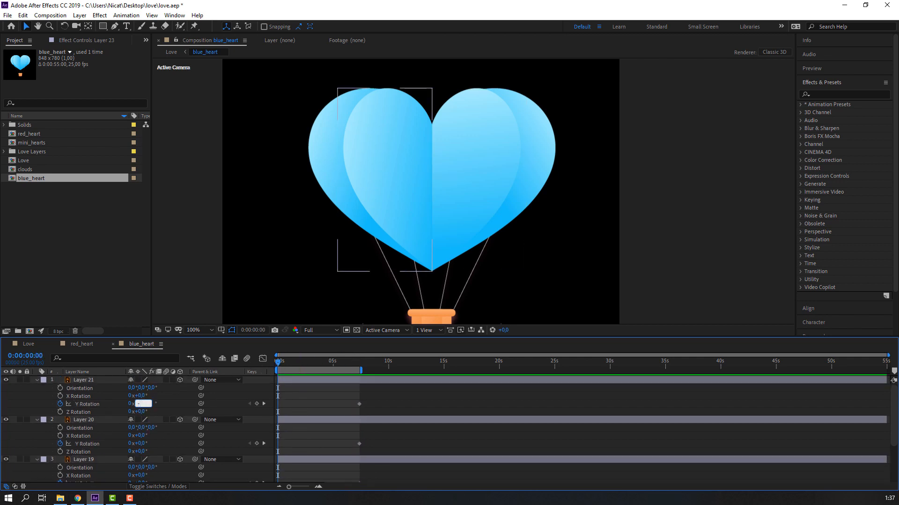
{"action": "type", "text": "-7"}
{"action": "key", "text": "Return"}
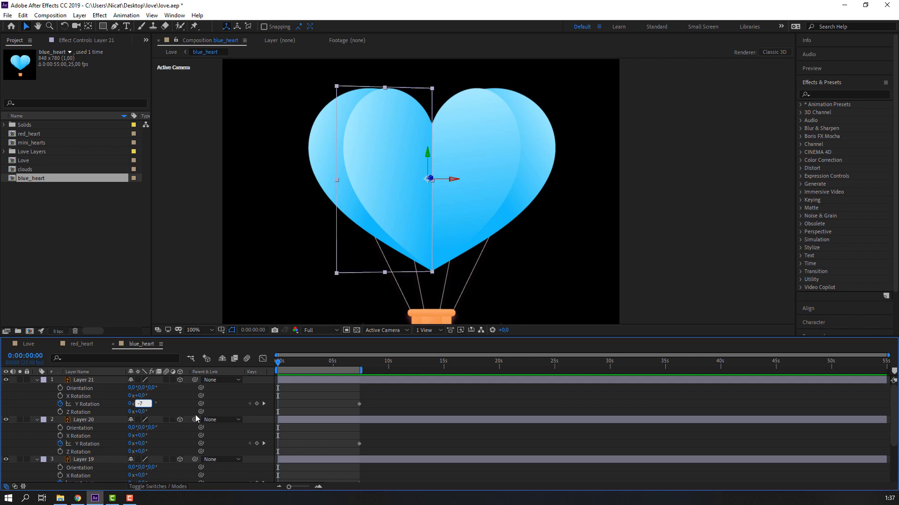
{"action": "mouse_move", "coordinate": [284, 368]}
{"action": "left_mouse_down"}
{"action": "mouse_move", "coordinate": [363, 367]}
{"action": "mouse_move", "coordinate": [275, 363]}
{"action": "left_mouse_up"}
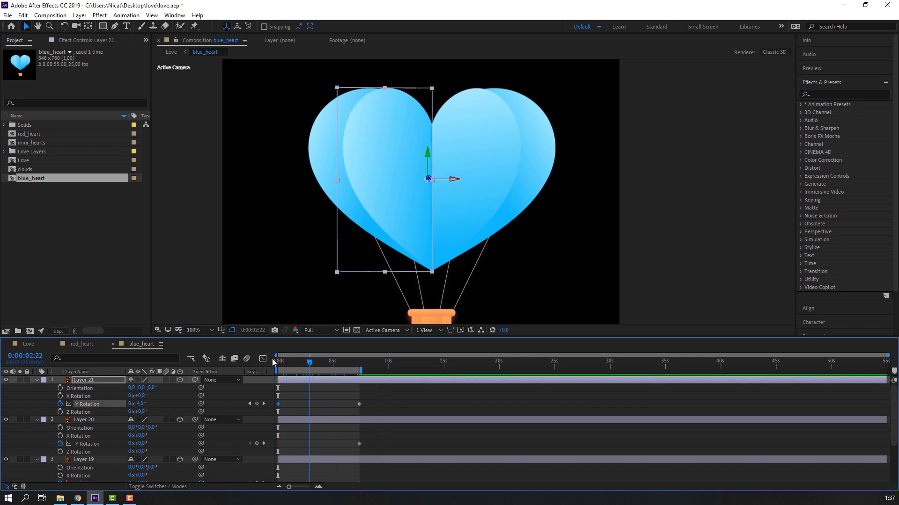
Increase Layer 21's starting Y Rotation to -20° and preview the unfolding.
{"action": "left_click", "coordinate": [145, 404]}
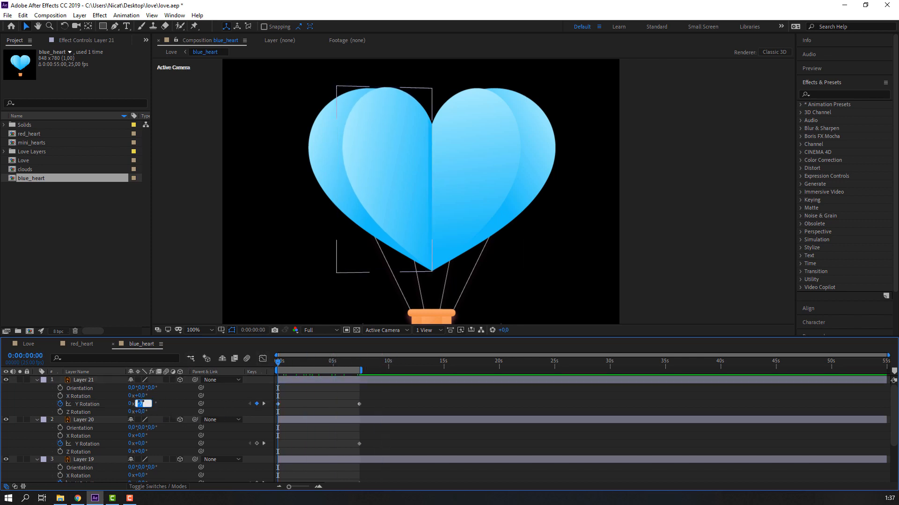
{"action": "key", "text": "Return"}
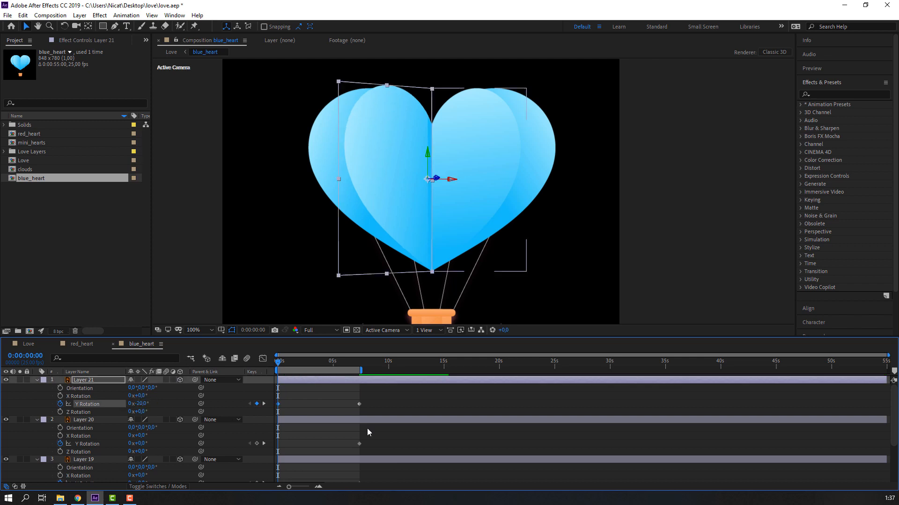
{"action": "left_click", "coordinate": [410, 394]}
{"action": "key", "text": "space"}
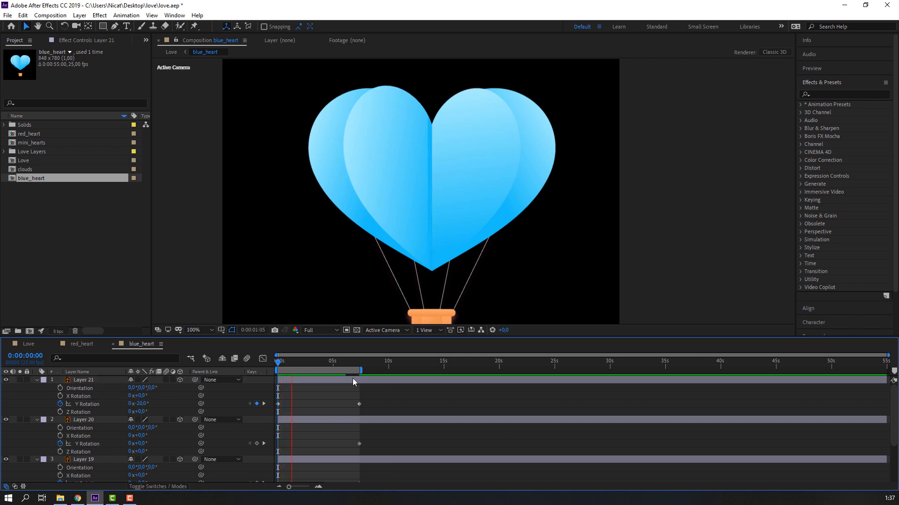
{"action": "left_click_drag", "start_coordinate": [300, 364], "coordinate": [276, 364]}
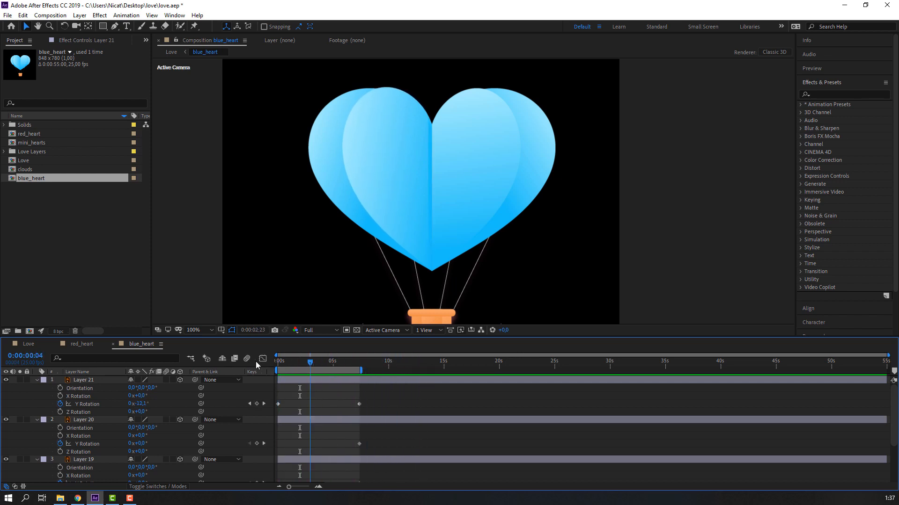
Set Layer 21's Y Rotation at 0:00:00:00 to -50° and play the animation.
{"action": "left_click_drag", "start_coordinate": [143, 404], "coordinate": [158, 419]}
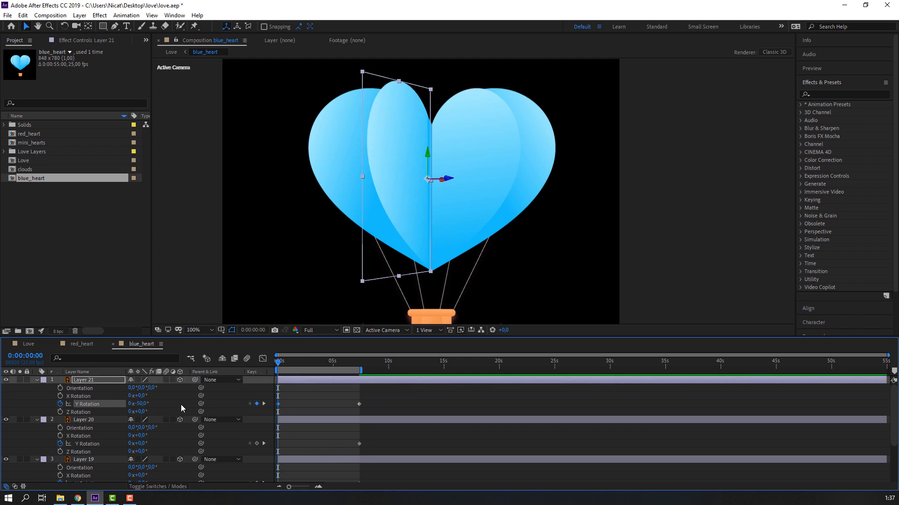
{"action": "left_click", "coordinate": [183, 404]}
{"action": "key", "text": "space"}
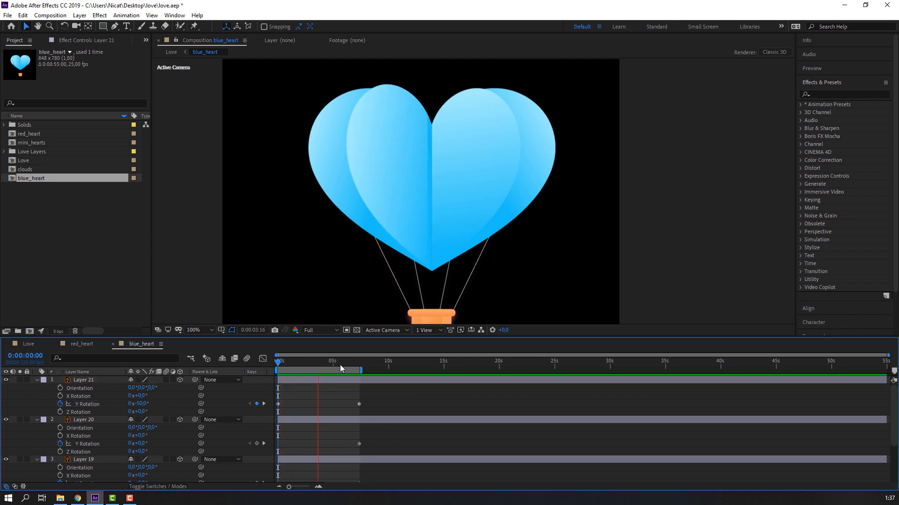
Set Layer 20's Y Rotation at 0:00:00:00 to 50° and preview both narrower halves unfolding.
{"action": "left_click", "coordinate": [173, 419]}
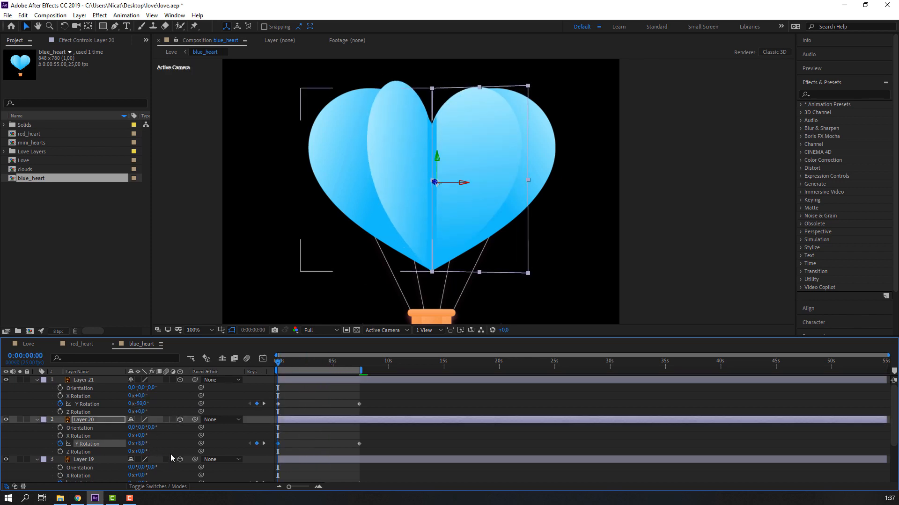
{"action": "left_click", "coordinate": [140, 444]}
{"action": "type", "text": "5"}
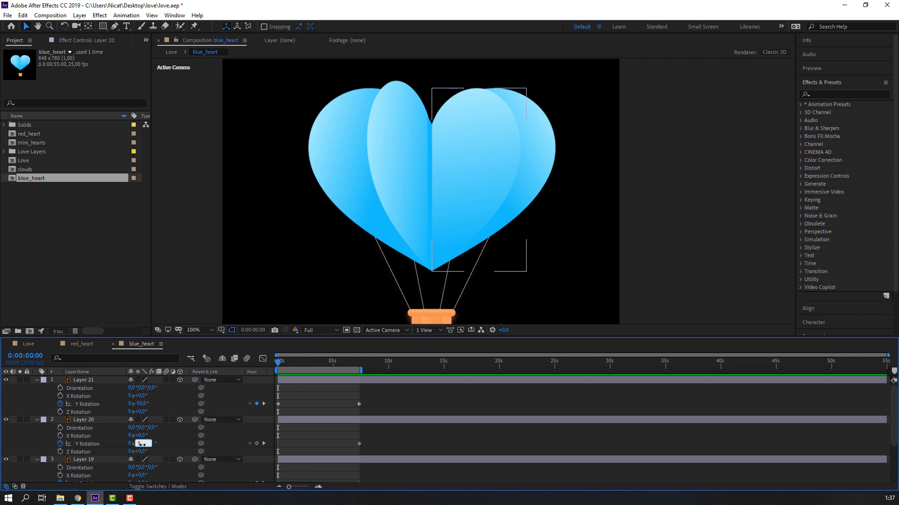
{"action": "type", "text": "0"}
{"action": "key", "text": "Return"}
{"action": "left_click", "coordinate": [393, 426]}
{"action": "key", "text": "space"}
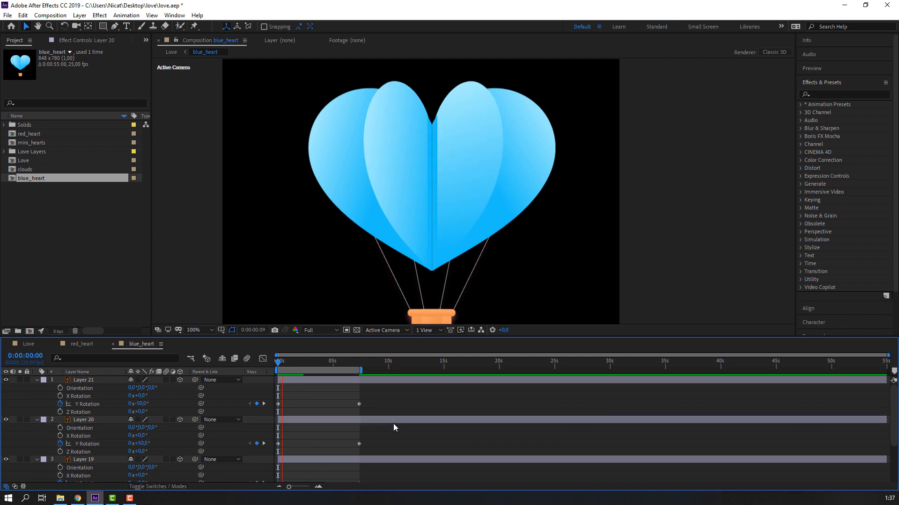
{"action": "key", "text": "space"}
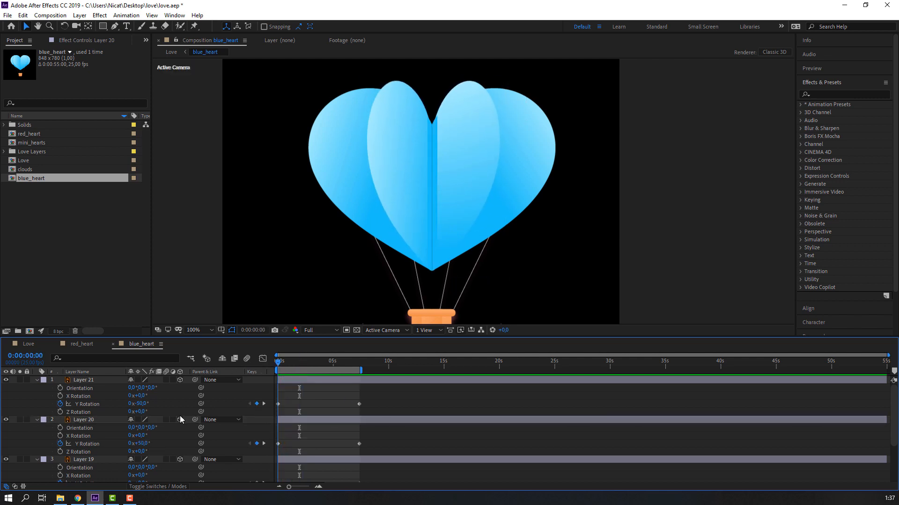
Set the Y Rotation of Layer 19 at 0:00:00:00 to -50°.
{"action": "scroll", "coordinate": [92, 463], "scroll_direction": "down", "scroll_amount": 3}
{"action": "left_click", "coordinate": [86, 436]}
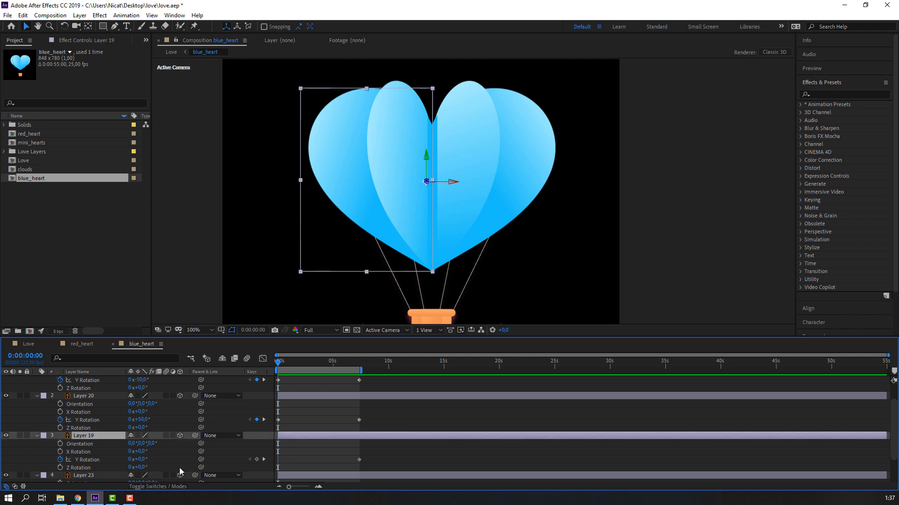
{"action": "type", "text": "-50"}
{"action": "key", "text": "Return"}
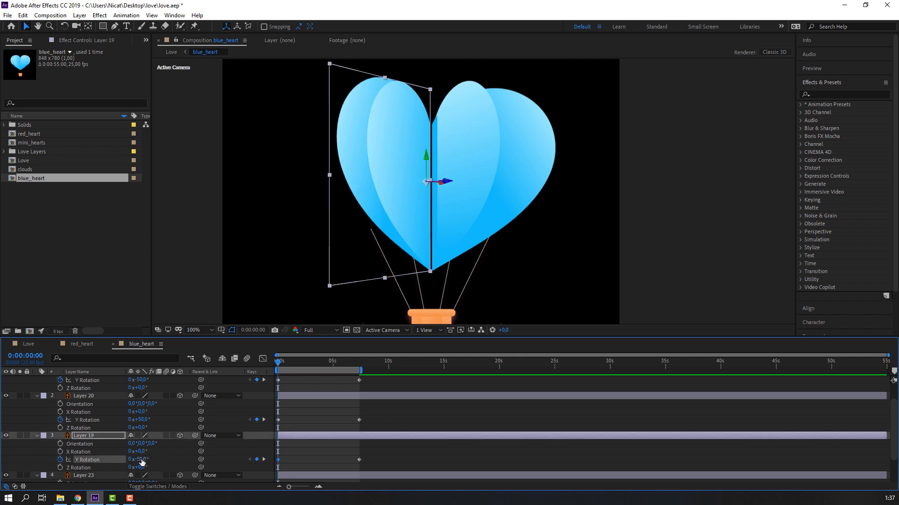
Reduce Layer 19's Y Rotation at 0:00:00:00 to -35° and preview the animation.
{"action": "left_click_drag", "start_coordinate": [142, 463], "coordinate": [147, 459]}
{"action": "left_click", "coordinate": [394, 448]}
{"action": "key", "text": "space"}
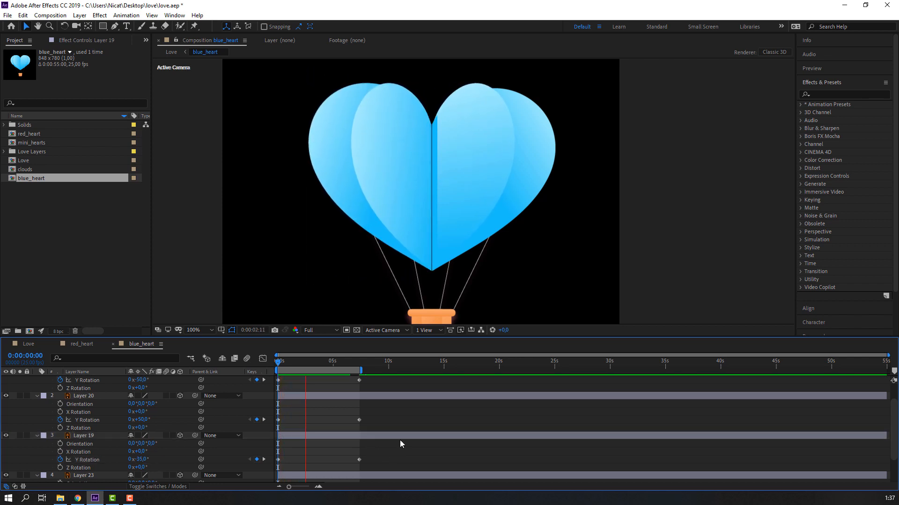
{"action": "key", "text": "space"}
{"action": "key", "text": "space"}
Set Layer 23's Y Rotation at 0:00:00:00 to 35° and collapse the properties of all layers.
{"action": "scroll", "coordinate": [210, 453], "scroll_direction": "down", "scroll_amount": 1}
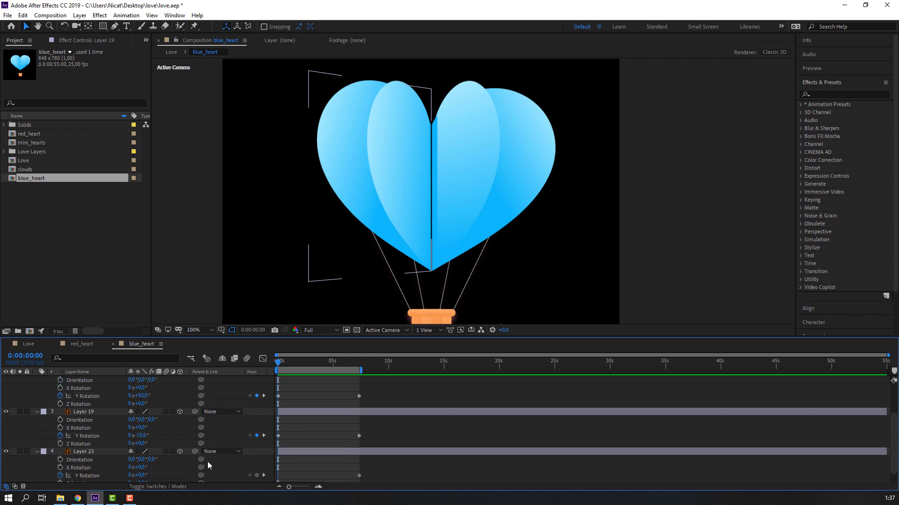
{"action": "left_click", "coordinate": [143, 476]}
{"action": "type", "text": "35"}
{"action": "key", "text": "Return"}
{"action": "left_click", "coordinate": [481, 437]}
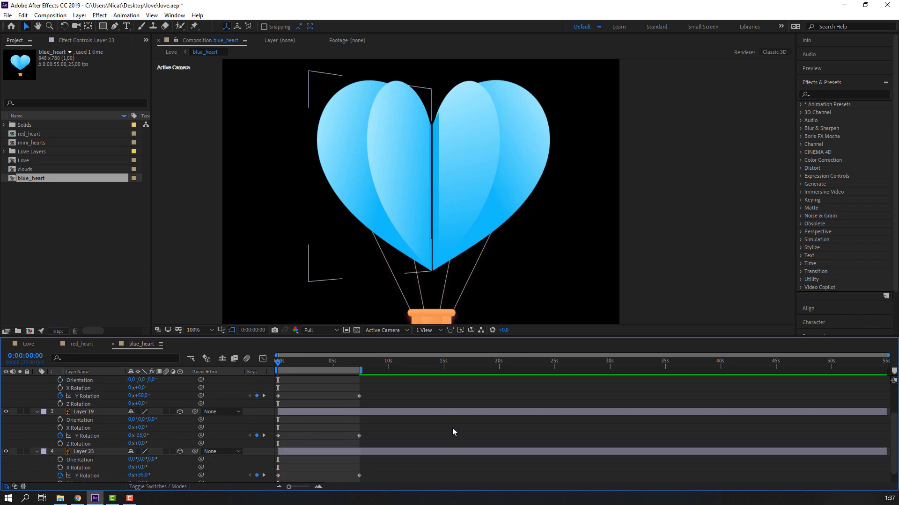
{"action": "key", "text": "u"}
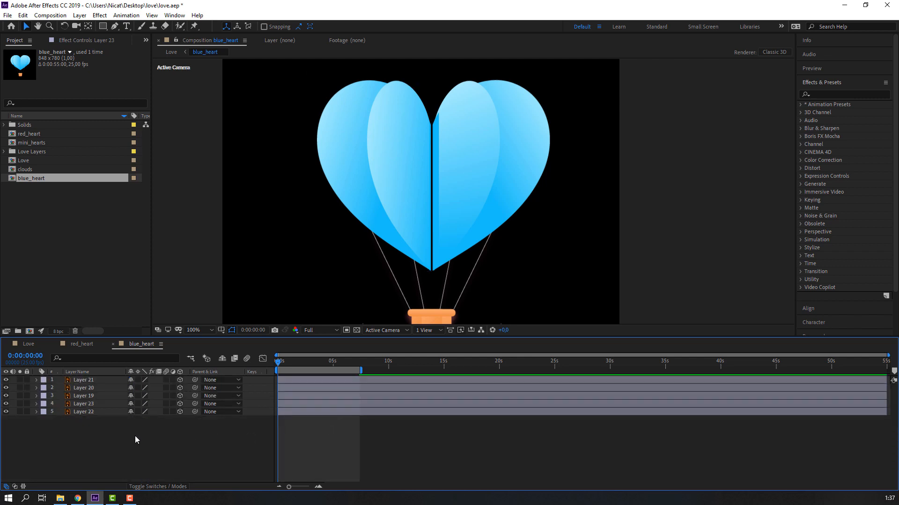
Draw a narrow closed Pen shape covering the dark gap between the two heart halves, down to the heart's tip.
{"action": "left_click", "coordinate": [114, 26]}
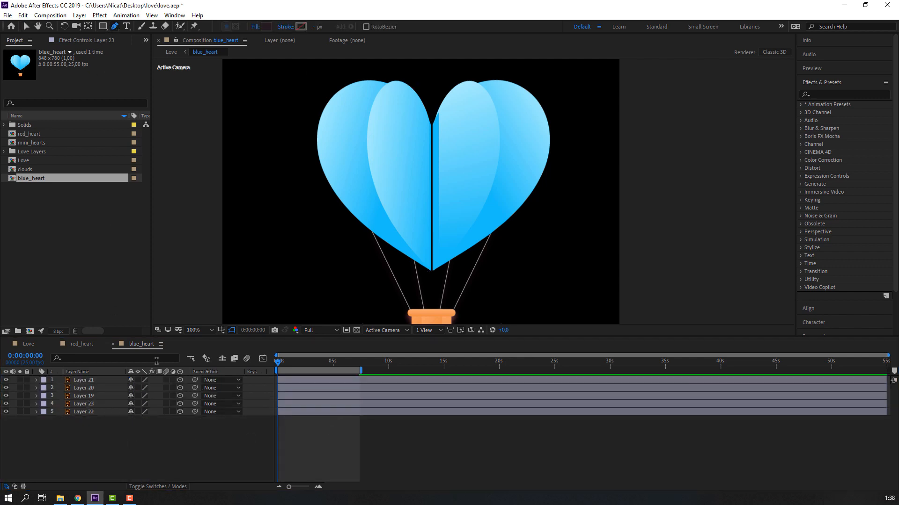
{"action": "left_click", "coordinate": [436, 125]}
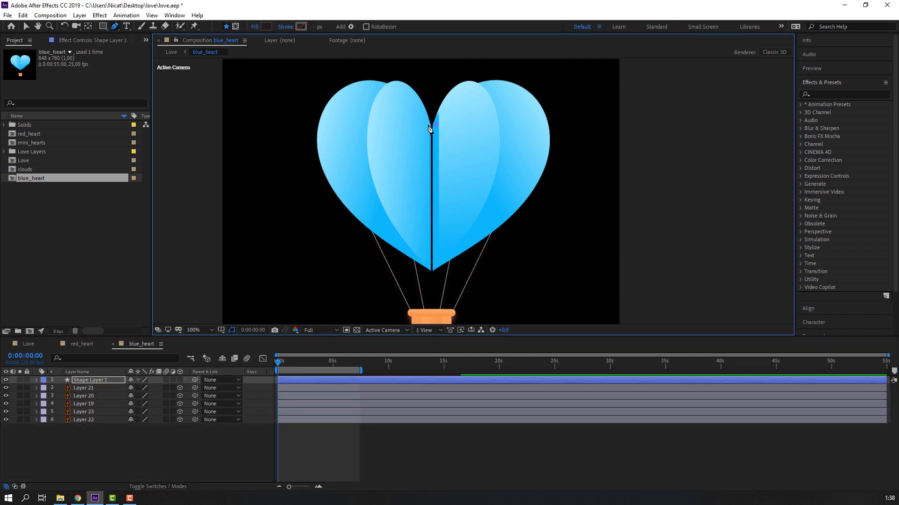
{"action": "left_click", "coordinate": [429, 270]}
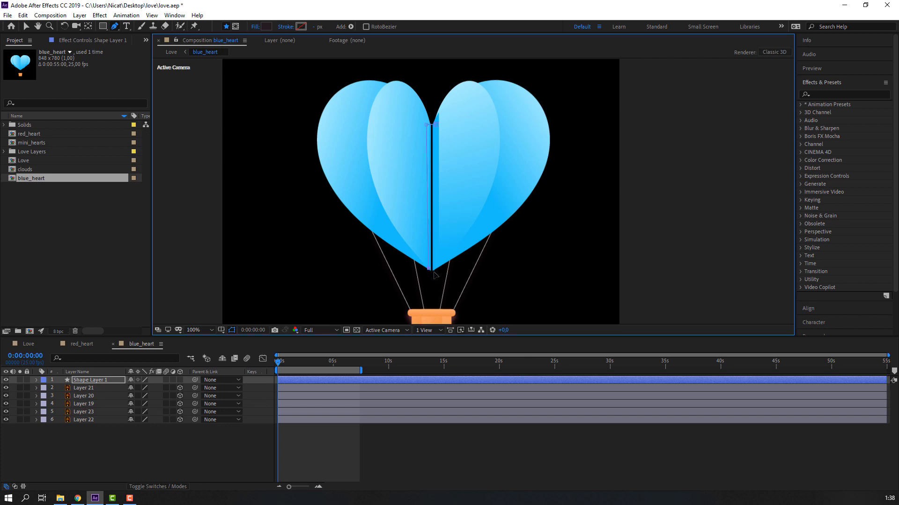
{"action": "left_click", "coordinate": [434, 271]}
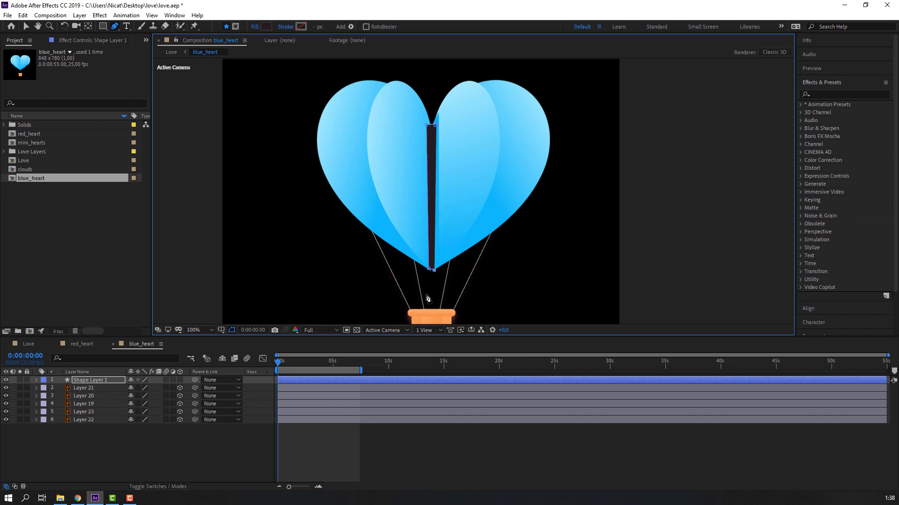
{"action": "scroll", "coordinate": [442, 244], "scroll_direction": "up", "scroll_amount": 2}
{"action": "left_click_drag", "start_coordinate": [473, 203], "coordinate": [388, 345]}
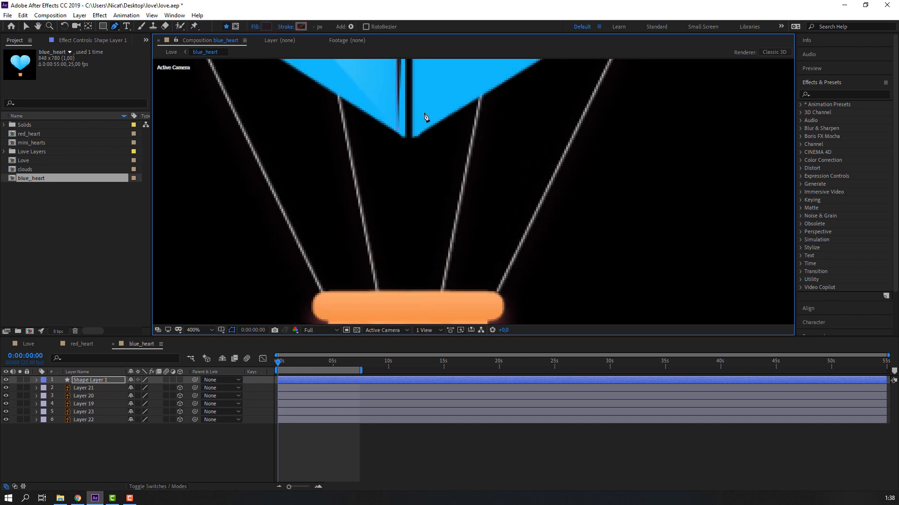
{"action": "scroll", "coordinate": [437, 97], "scroll_direction": "down", "scroll_amount": 4}
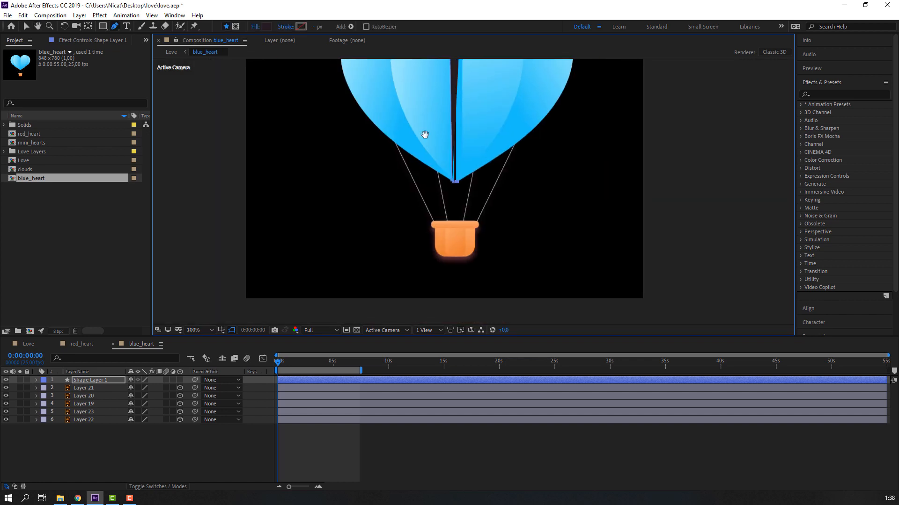
{"action": "left_click", "coordinate": [414, 106]}
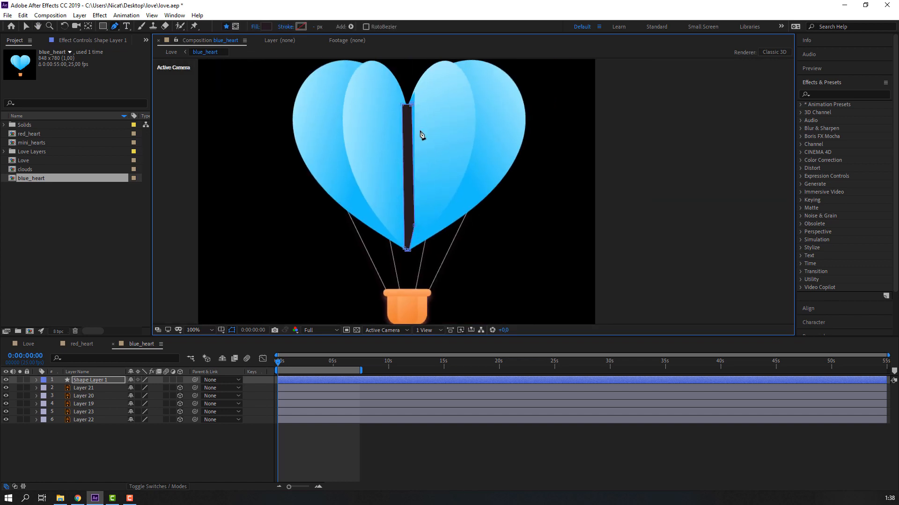
Change the gap shape's fill to a bright blue sampled from the heart and deselect the shape.
{"action": "left_click", "coordinate": [26, 26]}
{"action": "left_click", "coordinate": [341, 27]}
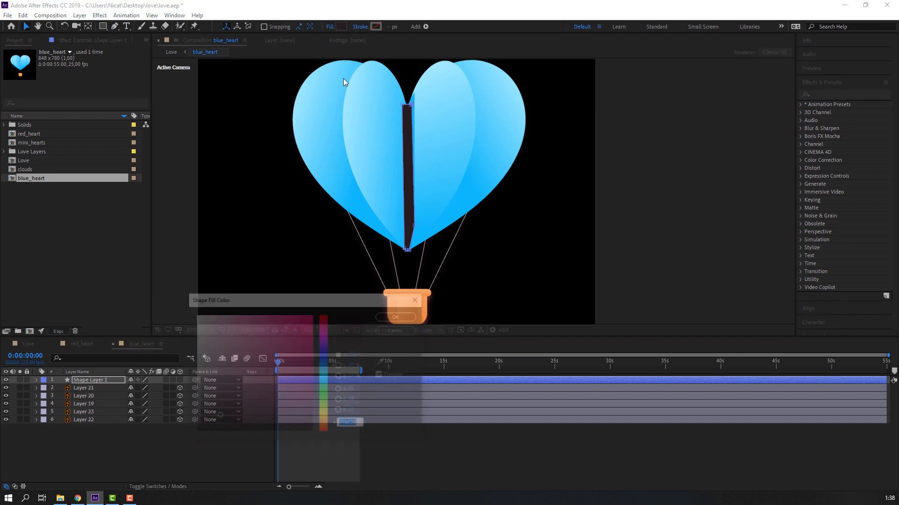
{"action": "left_click", "coordinate": [383, 362]}
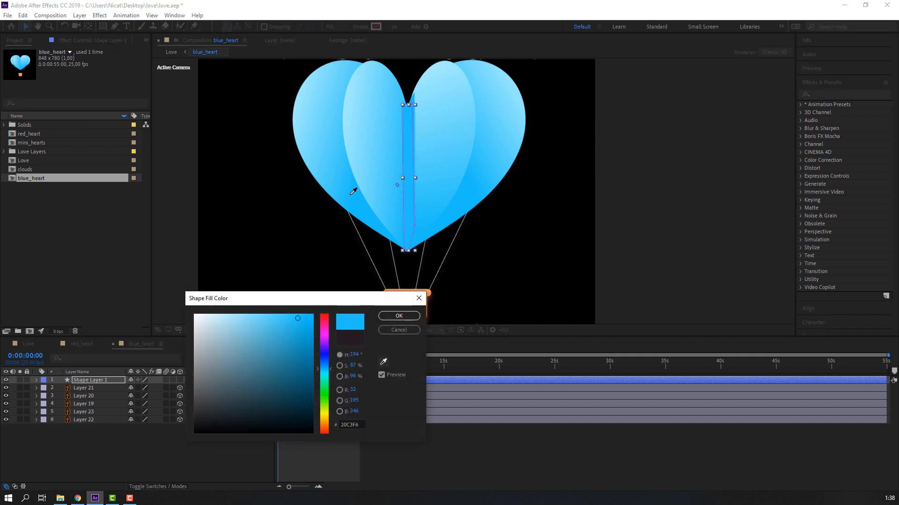
{"action": "left_click", "coordinate": [388, 315]}
{"action": "left_click", "coordinate": [91, 425]}
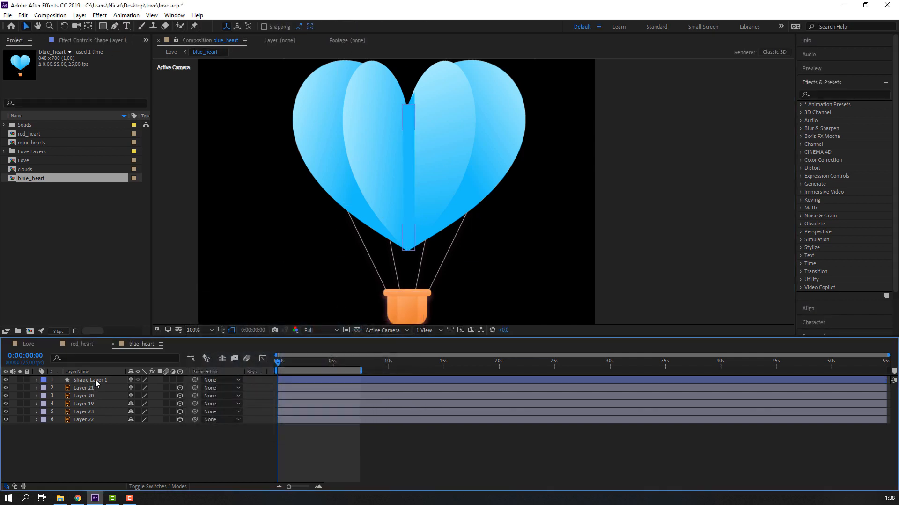
Move Shape Layer 1 below Layer 22 in the layer stack and scrub the timeline to check the covered gap.
{"action": "left_click_drag", "start_coordinate": [94, 380], "coordinate": [89, 448]}
{"action": "left_click", "coordinate": [89, 448]}
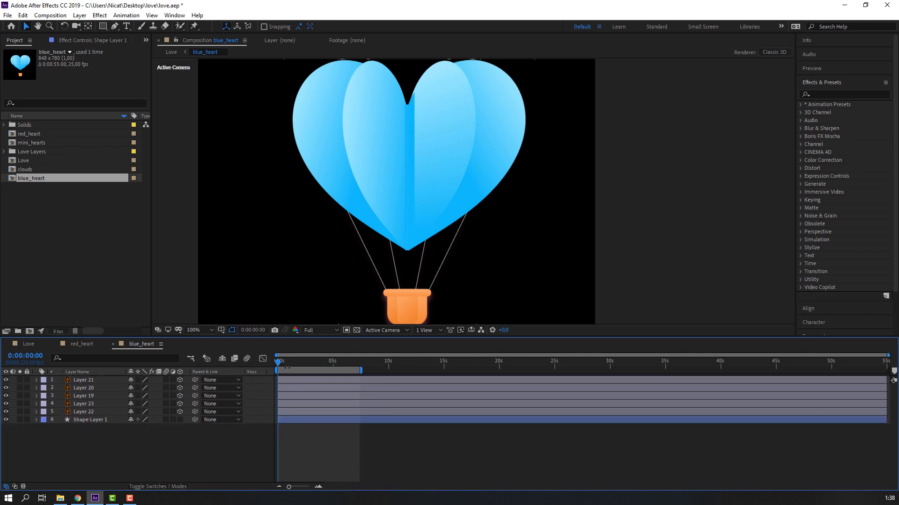
{"action": "left_click_drag", "start_coordinate": [287, 368], "coordinate": [331, 364]}
Add a 0° Z Rotation keyframe at 0:00:00:00 to the basket, Layer 22.
{"action": "left_click", "coordinate": [406, 304]}
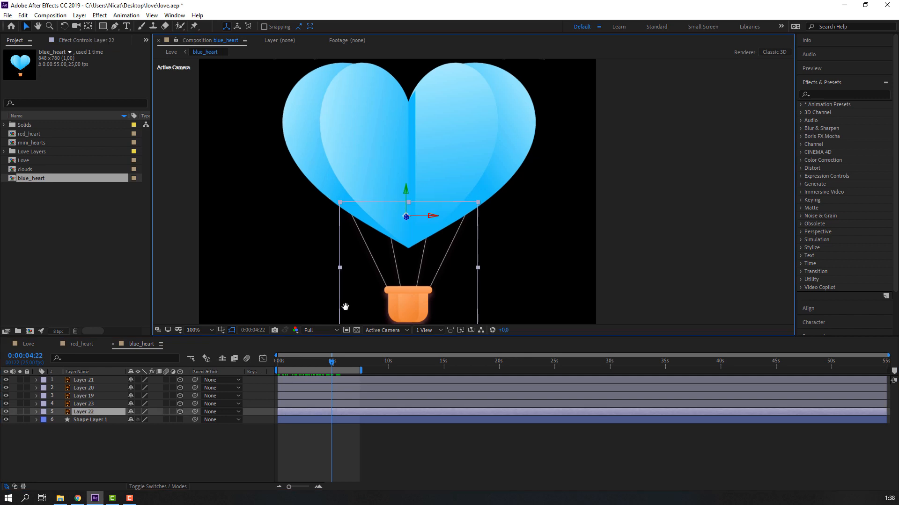
{"action": "left_click_drag", "start_coordinate": [345, 307], "coordinate": [356, 277]}
{"action": "left_click_drag", "start_coordinate": [333, 362], "coordinate": [276, 363]}
{"action": "key", "text": "r"}
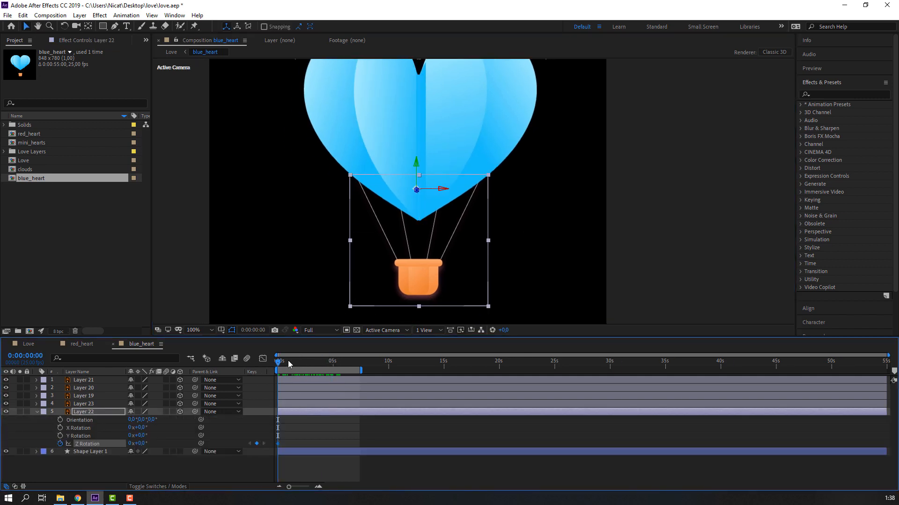
Add Z Rotation keyframes to Layer 22 at 0:00:02:08 and just before 5 seconds, and return to the start.
{"action": "left_click", "coordinate": [303, 363]}
{"action": "left_click", "coordinate": [137, 448]}
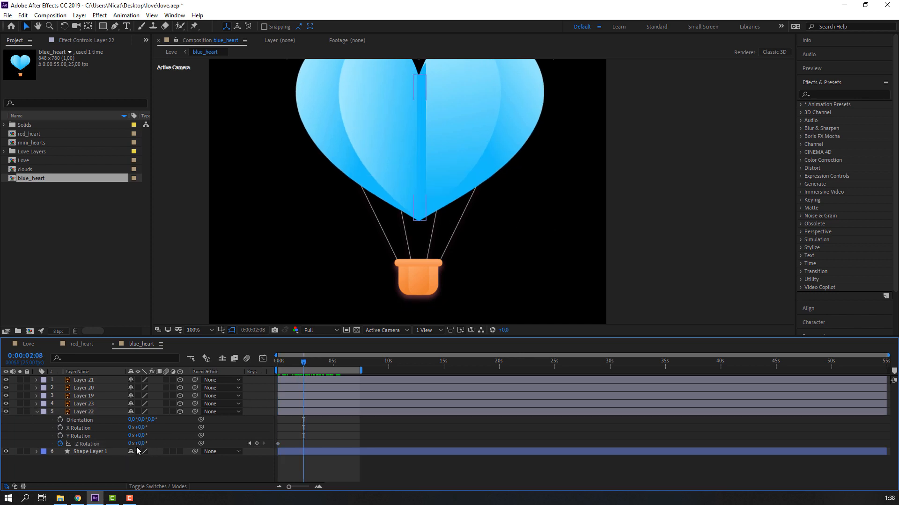
{"action": "left_click_drag", "start_coordinate": [138, 443], "coordinate": [138, 443]}
{"action": "left_click_drag", "start_coordinate": [302, 363], "coordinate": [359, 366]}
{"action": "key", "text": "ctrl+v"}
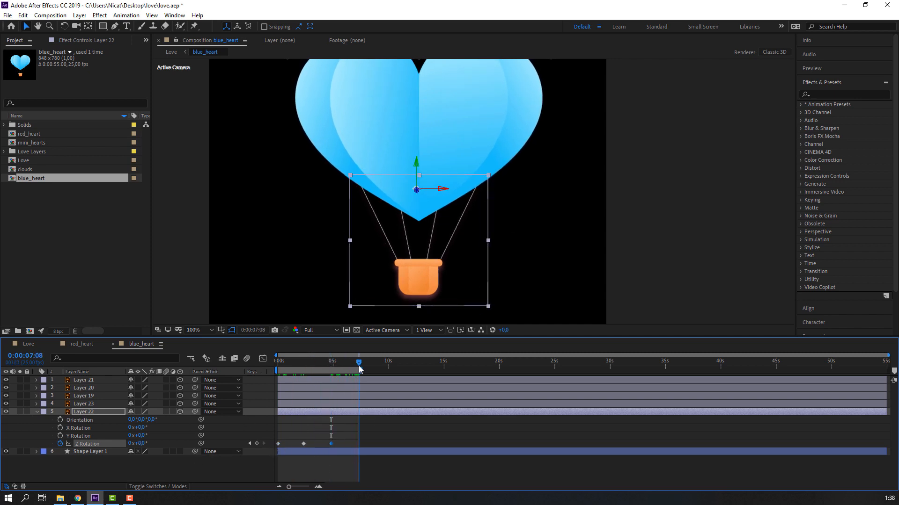
{"action": "key", "text": "Home"}
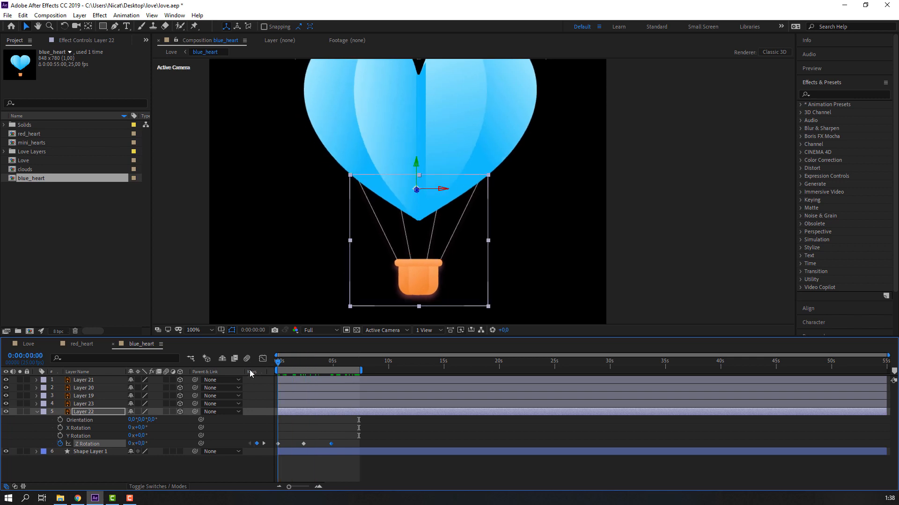
Tilt Layer 22's basket to one side at the first Z Rotation keyframe and set the 0:00:02:08 keyframe to 4°.
{"action": "left_click_drag", "start_coordinate": [144, 446], "coordinate": [142, 446]}
{"action": "left_click_drag", "start_coordinate": [376, 303], "coordinate": [369, 296]}
{"action": "left_click_drag", "start_coordinate": [140, 445], "coordinate": [139, 444]}
Set Layer 22's Z Rotation to -5° exactly on its third keyframe at 0:00:04:20.
{"action": "left_click_drag", "start_coordinate": [287, 367], "coordinate": [331, 368]}
{"action": "key", "text": "equal"}
{"action": "key", "text": "equal"}
{"action": "key", "text": "equal"}
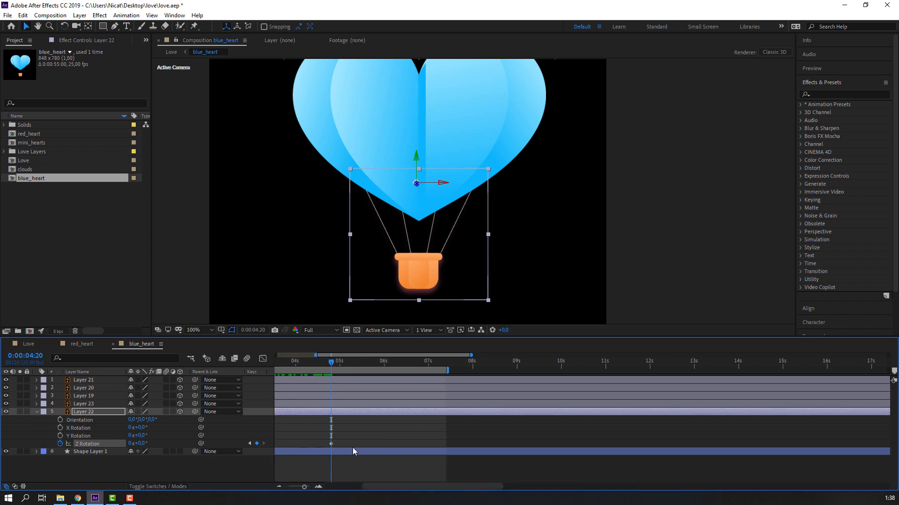
{"action": "left_click_drag", "start_coordinate": [143, 447], "coordinate": [141, 447]}
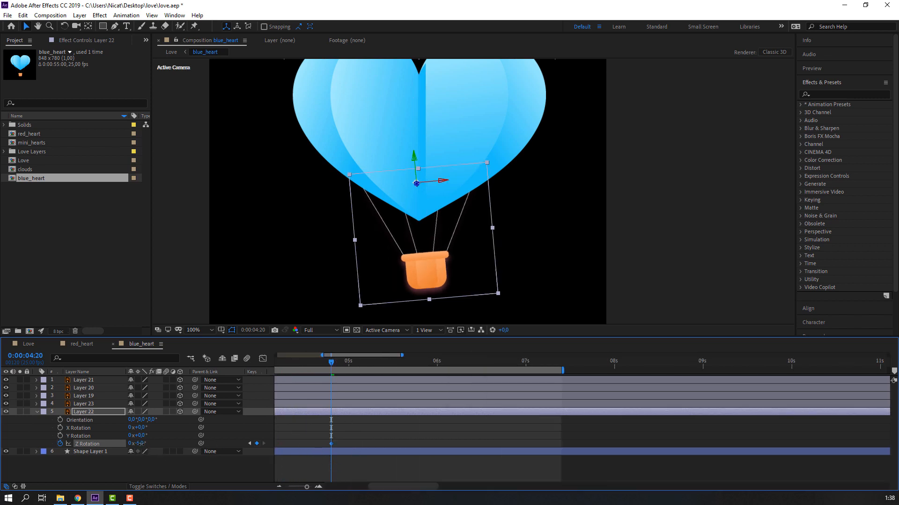
Copy Layer 22's 4° Z Rotation keyframe to the end of the work area at 0:00:07:12.
{"action": "key", "text": "minus"}
{"action": "key", "text": "minus"}
{"action": "key", "text": "minus"}
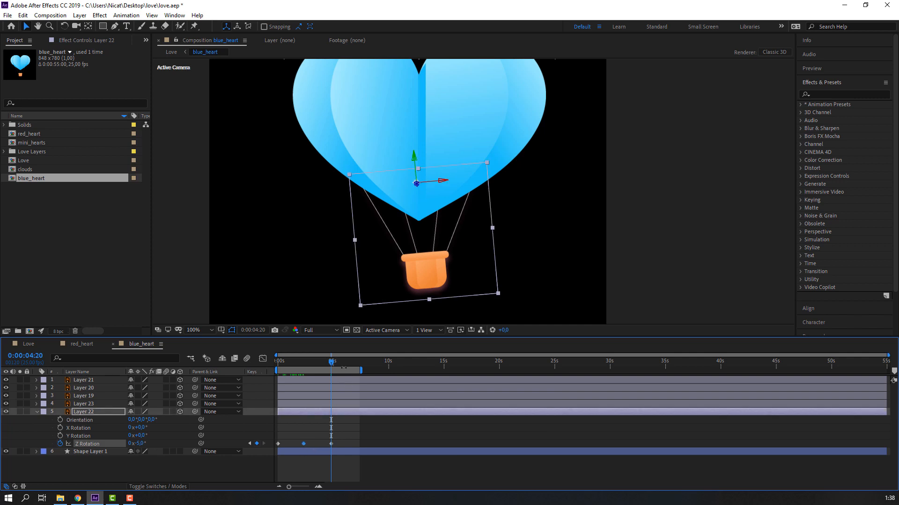
{"action": "left_click_drag", "start_coordinate": [341, 362], "coordinate": [361, 365]}
{"action": "key", "text": "ctrl+v"}
Apply Easy Ease to all four Z Rotation keyframes of Layer 22 and preview the basket swing with the whole balloon in view.
{"action": "left_click_drag", "start_coordinate": [375, 439], "coordinate": [274, 456]}
{"action": "right_click", "coordinate": [278, 448]}
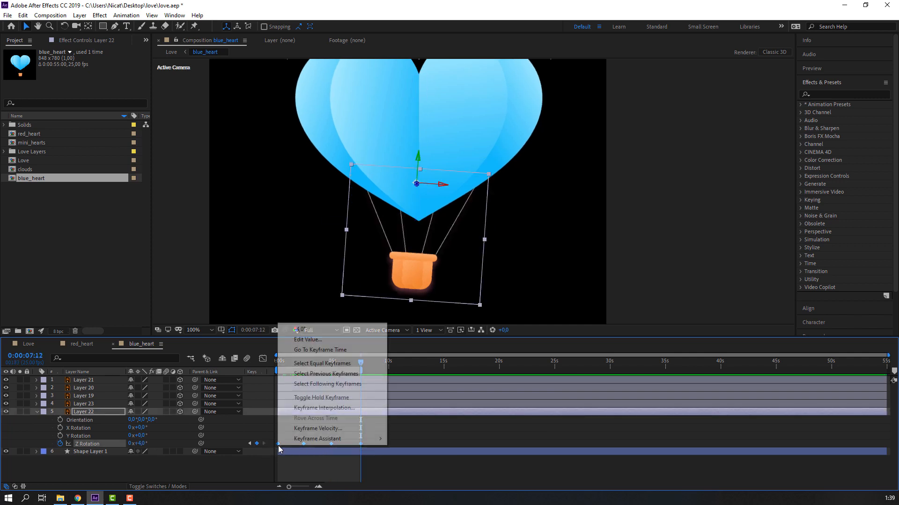
{"action": "mouse_move", "coordinate": [321, 435]}
{"action": "left_click", "coordinate": [412, 375]}
{"action": "left_click", "coordinate": [405, 470]}
{"action": "key", "text": "space"}
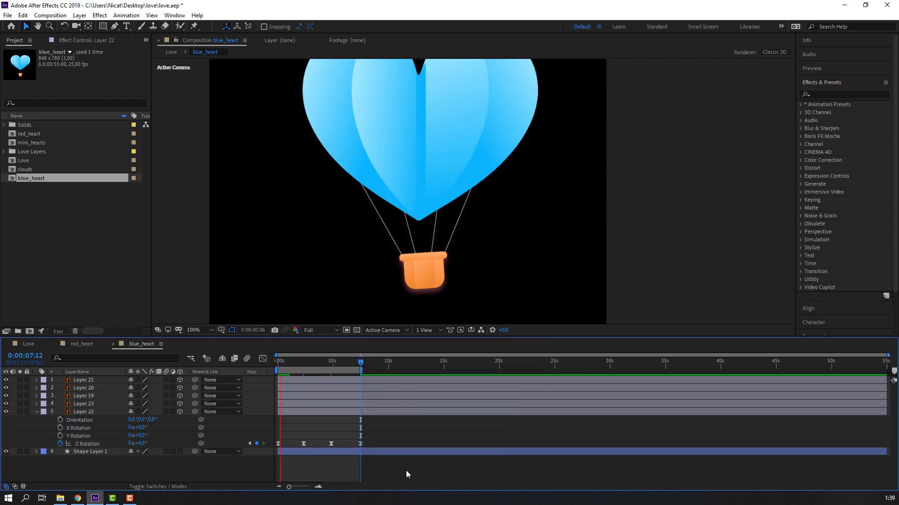
{"action": "left_click", "coordinate": [200, 330]}
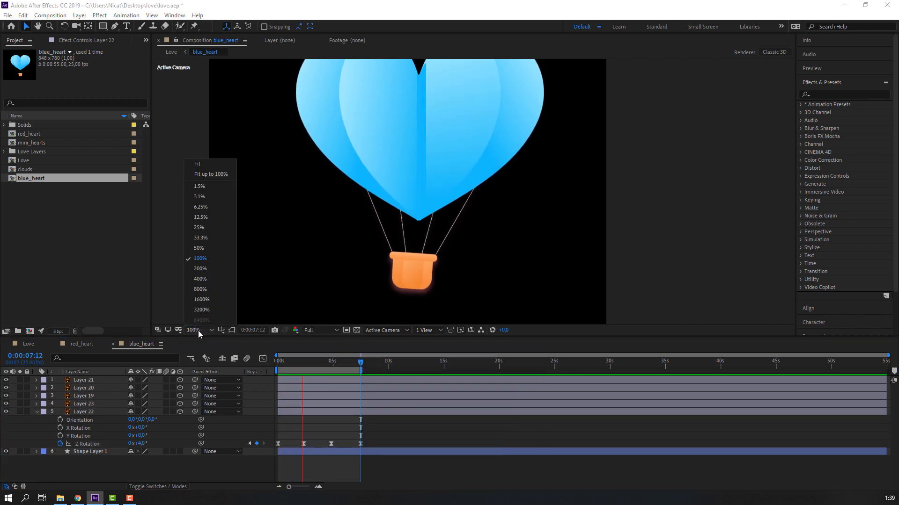
{"action": "left_click", "coordinate": [220, 179]}
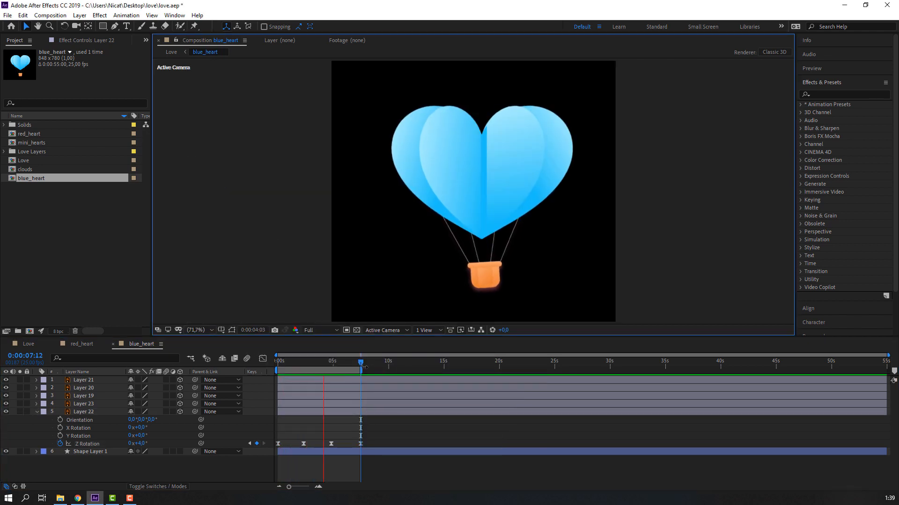
{"action": "left_click", "coordinate": [330, 362]}
In the Love composition, start keyframing the blue_heart layer's Position at 0:00:00:00 with the value 314, 621.
{"action": "left_click", "coordinate": [28, 344]}
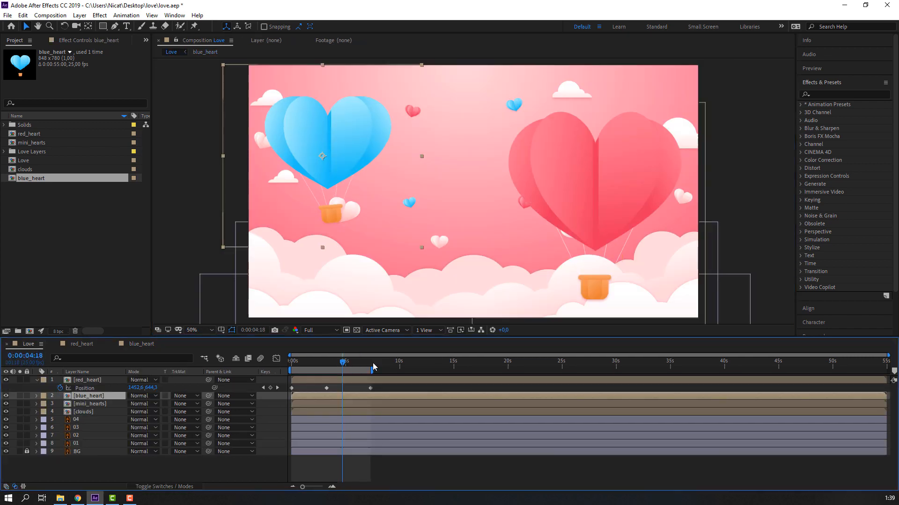
{"action": "left_click_drag", "start_coordinate": [340, 364], "coordinate": [290, 364]}
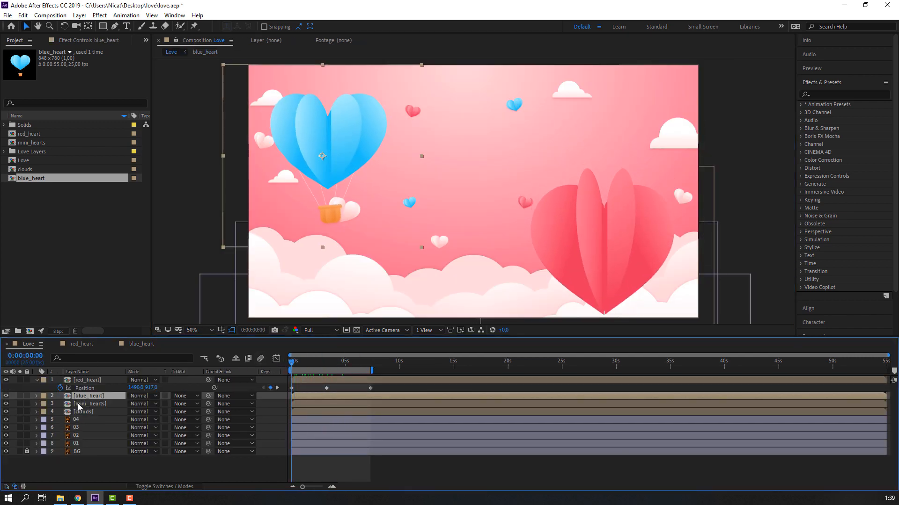
{"action": "key", "text": "p"}
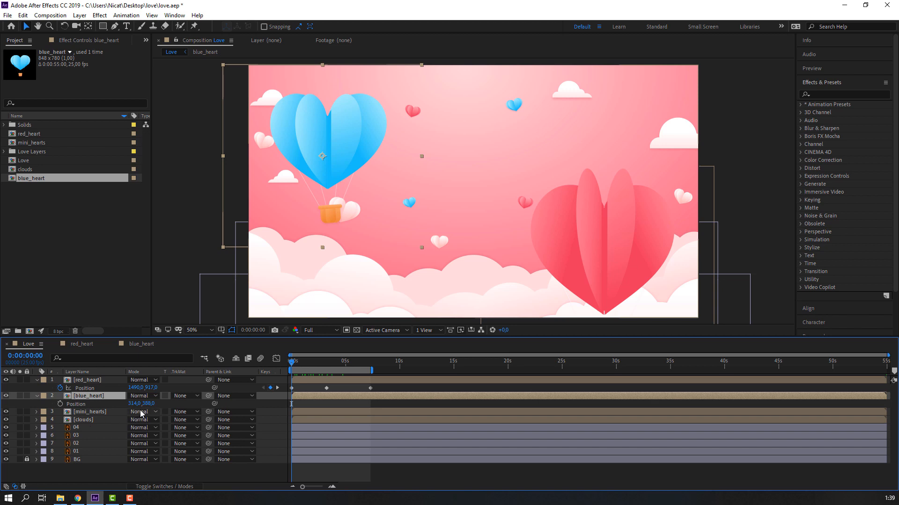
{"action": "left_click_drag", "start_coordinate": [161, 404], "coordinate": [271, 390]}
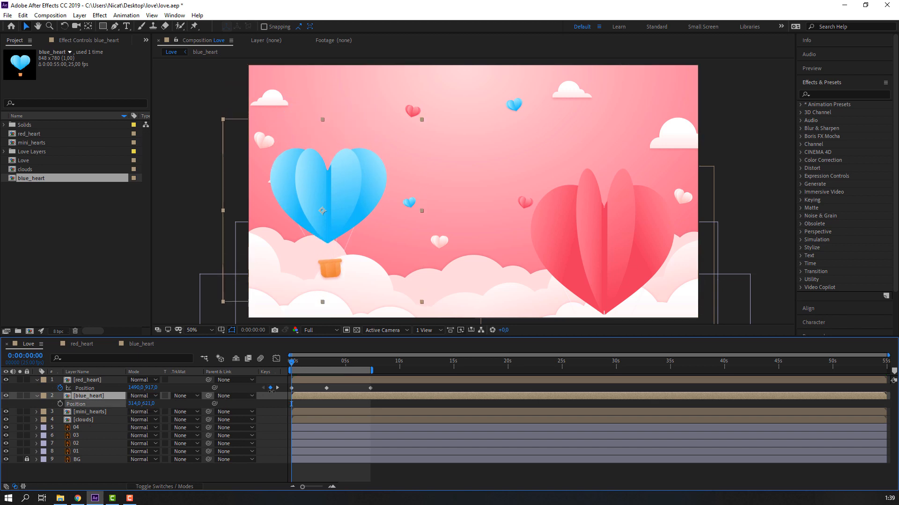
Set blue_heart's Position to 314, 294 at 0:00:07:08, in line with red_heart's last keyframe.
{"action": "left_click_drag", "start_coordinate": [335, 363], "coordinate": [372, 369]}
{"action": "key", "text": "="}
{"action": "key", "text": "="}
{"action": "key", "text": "="}
{"action": "key", "text": "="}
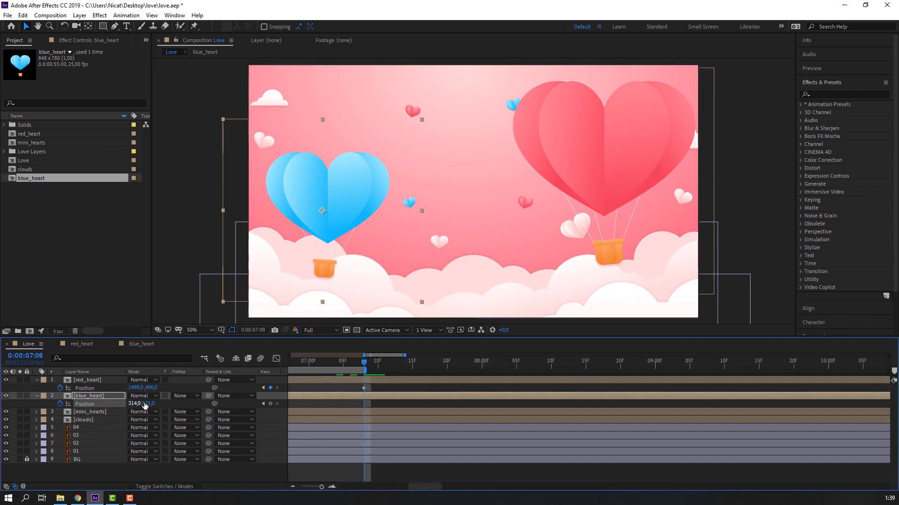
{"action": "left_click_drag", "start_coordinate": [145, 405], "coordinate": [18, 382]}
Add a middle Position keyframe to blue_heart with X about 376 and align it with red_heart's middle keyframe.
{"action": "key", "text": "-"}
{"action": "key", "text": "-"}
{"action": "key", "text": "-"}
{"action": "key", "text": "-"}
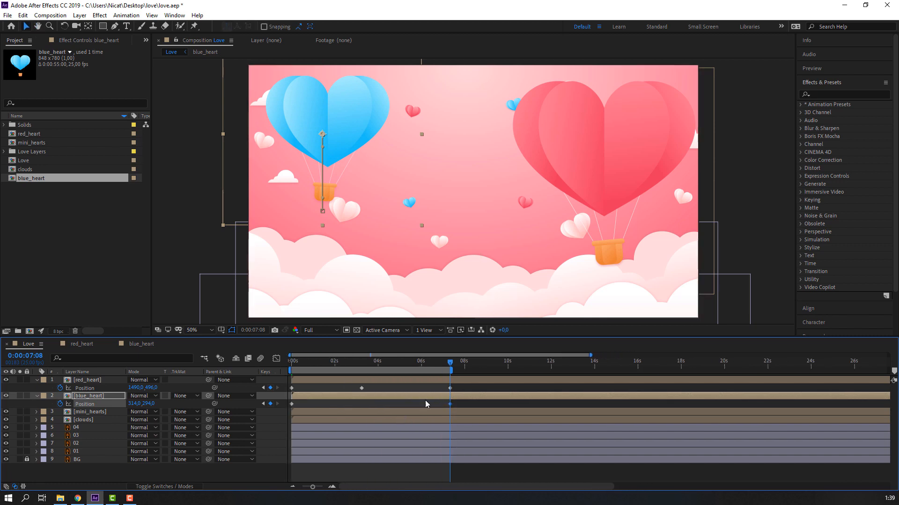
{"action": "left_click_drag", "start_coordinate": [449, 370], "coordinate": [367, 367]}
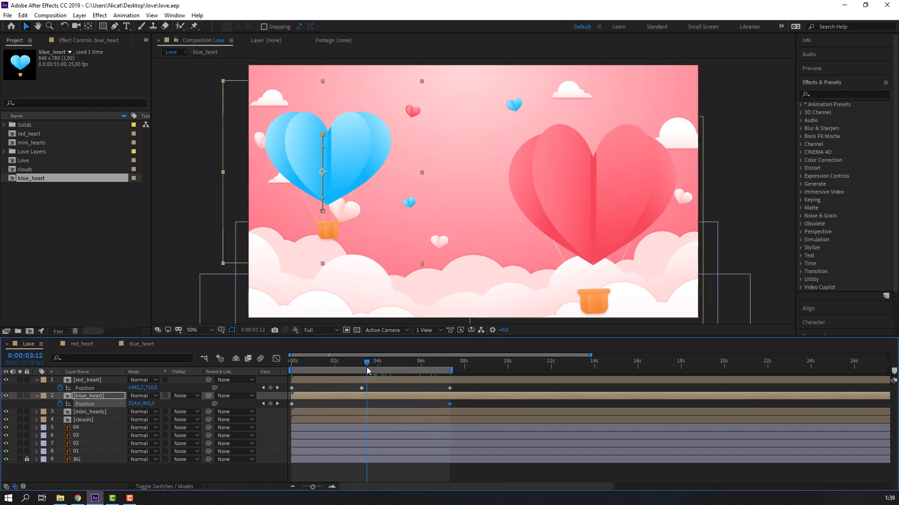
{"action": "left_click_drag", "start_coordinate": [135, 403], "coordinate": [157, 399]}
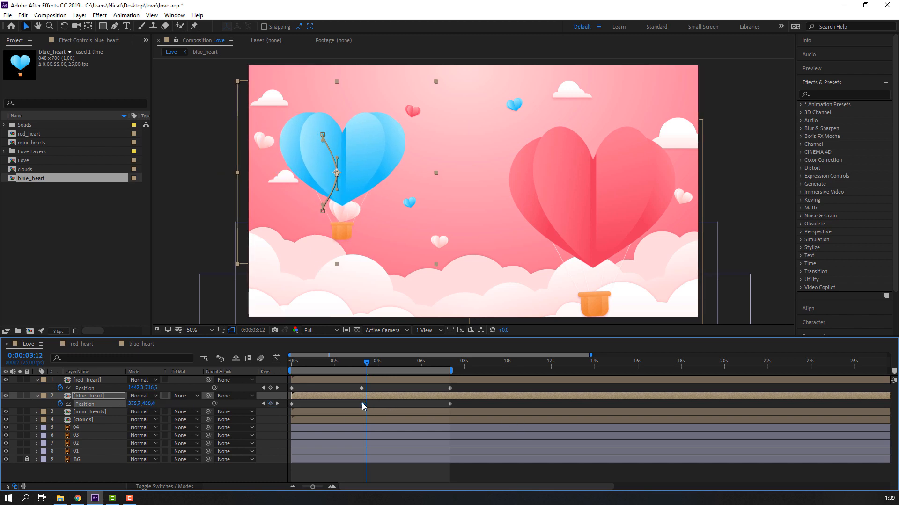
{"action": "left_click_drag", "start_coordinate": [362, 403], "coordinate": [361, 403]}
Apply Easy Ease to all Position keyframes of red_heart and blue_heart and preview the balloons rising.
{"action": "left_click_drag", "start_coordinate": [464, 387], "coordinate": [289, 405]}
{"action": "right_click", "coordinate": [292, 388]}
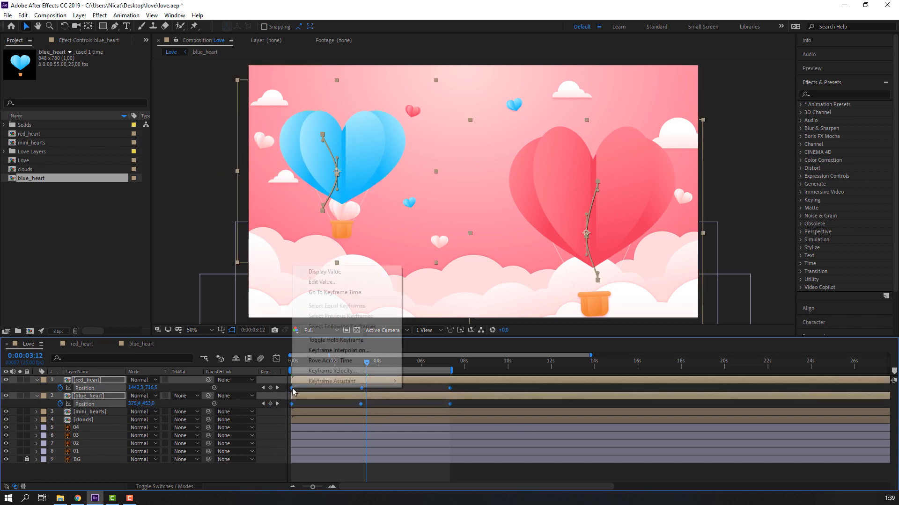
{"action": "mouse_move", "coordinate": [337, 381]}
{"action": "left_click", "coordinate": [474, 411]}
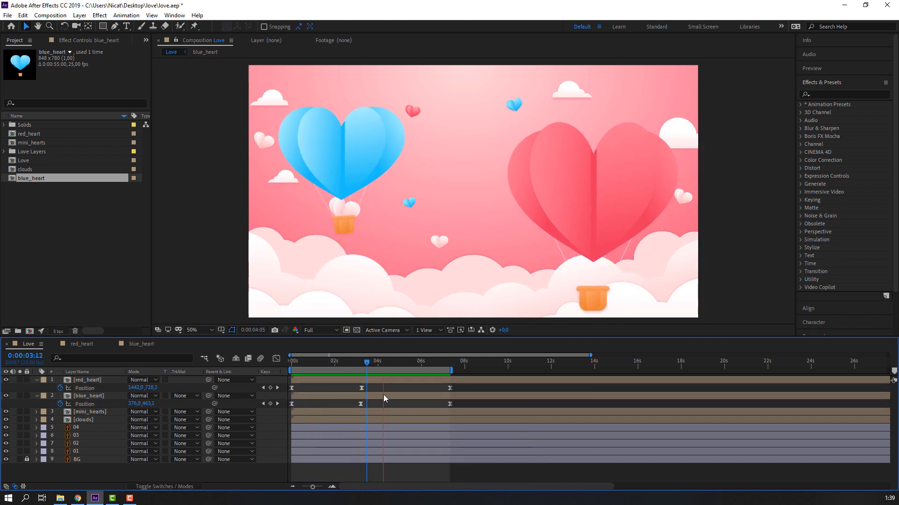
{"action": "key", "text": "space"}
Remove the easing from the middle Position keyframes of red_heart and blue_heart and preview the motion.
{"action": "left_click", "coordinate": [362, 388], "text": "ctrl"}
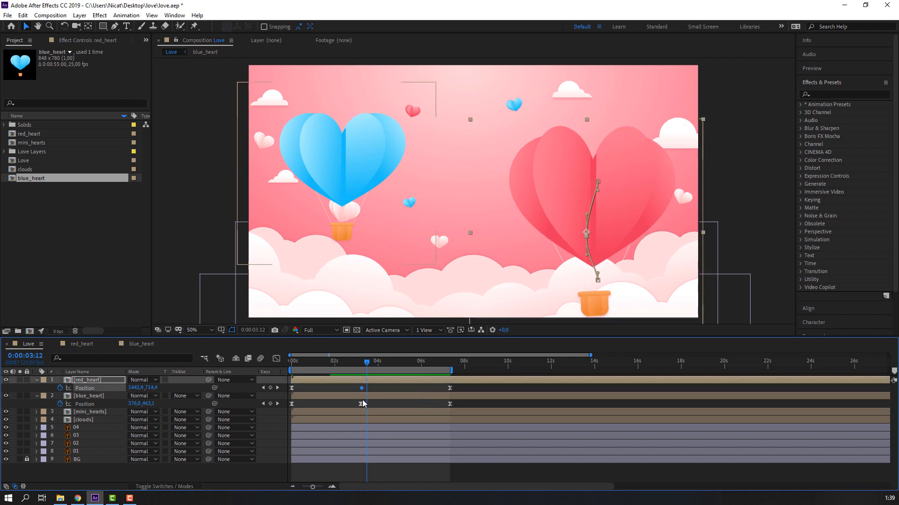
{"action": "left_click", "coordinate": [361, 404], "text": "ctrl"}
{"action": "left_click", "coordinate": [481, 388]}
{"action": "key", "text": "space"}
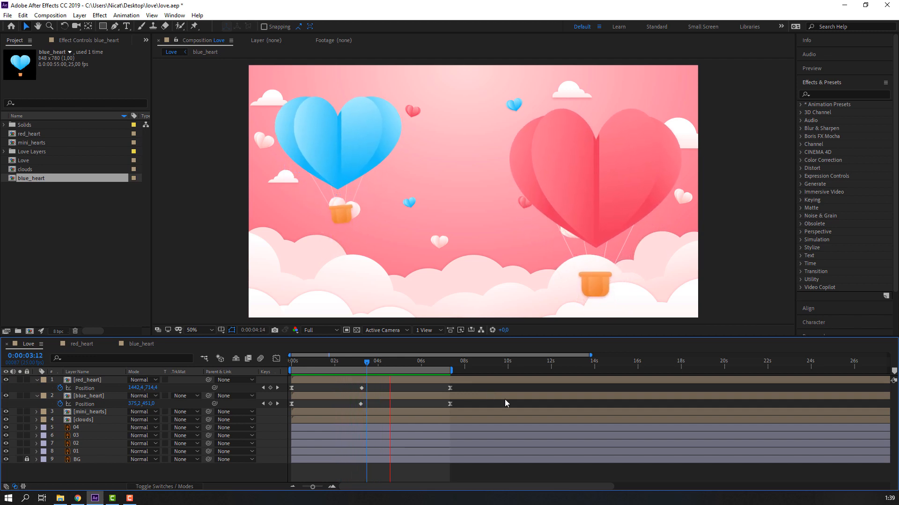
In the speed graph, lengthen the easing at the first and last Position keyframes of both hearts and preview.
{"action": "left_click", "coordinate": [393, 362]}
{"action": "left_click_drag", "start_coordinate": [459, 389], "coordinate": [286, 415]}
{"action": "left_click", "coordinate": [276, 359]}
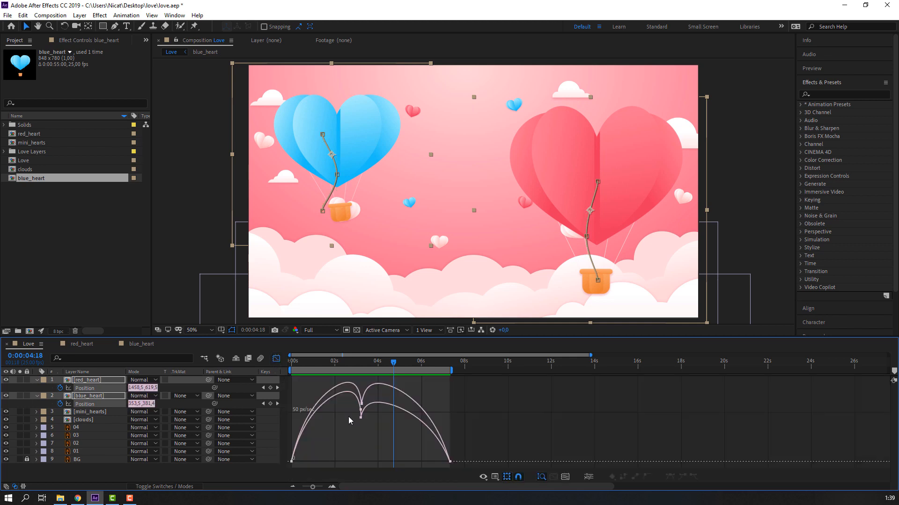
{"action": "left_click_drag", "start_coordinate": [459, 438], "coordinate": [426, 459]}
{"action": "left_click_drag", "start_coordinate": [287, 450], "coordinate": [309, 458]}
{"action": "key", "text": "space"}
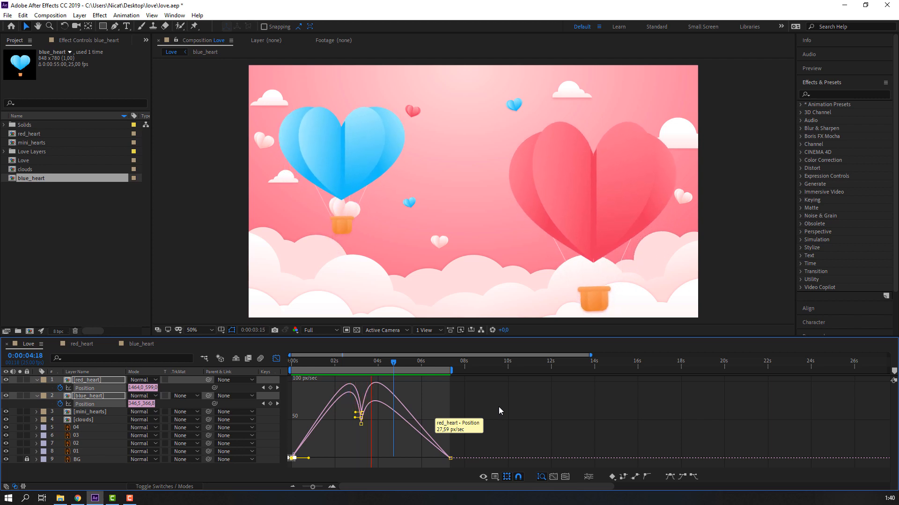
Raise the speed at red_heart's middle Position keyframe to about 75 px/sec in the speed graph and close the graph.
{"action": "key", "text": "space"}
{"action": "key", "text": "equal"}
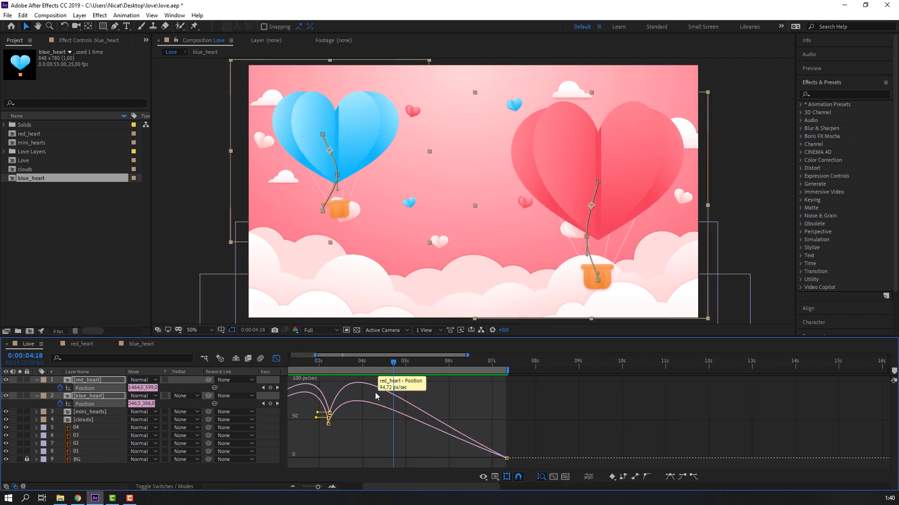
{"action": "key", "text": "equal"}
{"action": "left_click_drag", "start_coordinate": [303, 430], "coordinate": [424, 407]}
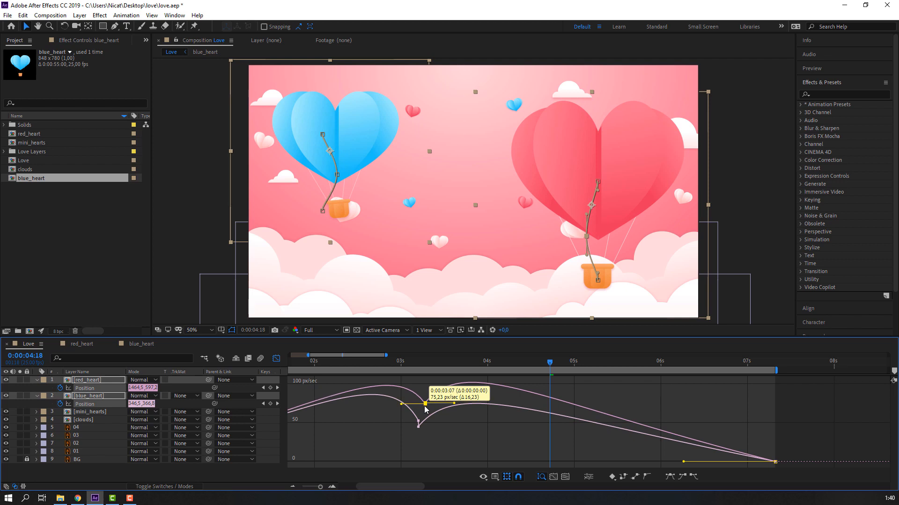
{"action": "left_click", "coordinate": [276, 360]}
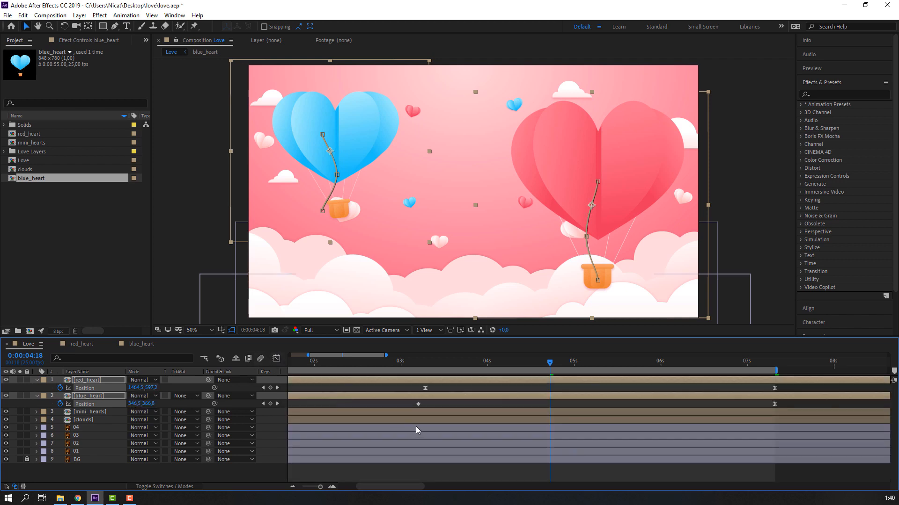
Move blue_heart's middle Position keyframe to a little past 4 seconds and preview both balloons.
{"action": "left_click", "coordinate": [426, 403]}
{"action": "scroll", "coordinate": [439, 415], "scroll_direction": "down", "scroll_amount": 4}
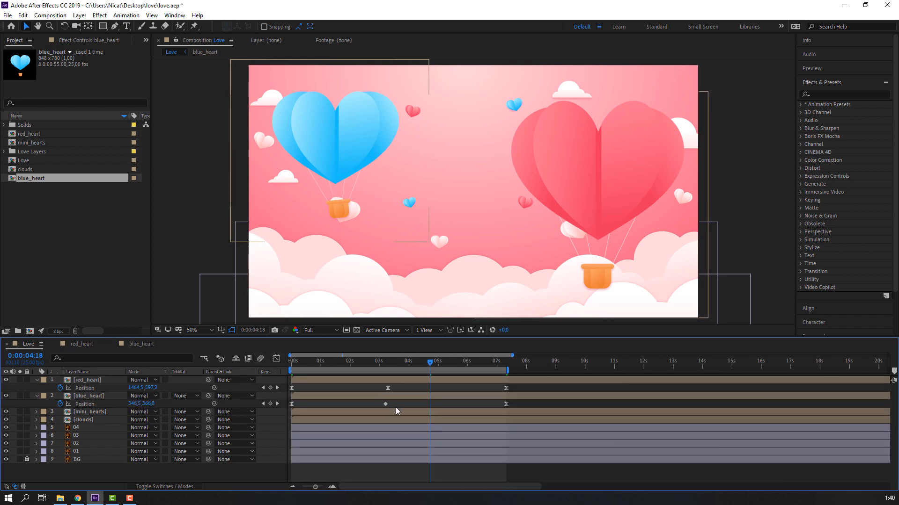
{"action": "left_click_drag", "start_coordinate": [385, 404], "coordinate": [419, 406]}
{"action": "left_click", "coordinate": [447, 406]}
{"action": "key", "text": "space"}
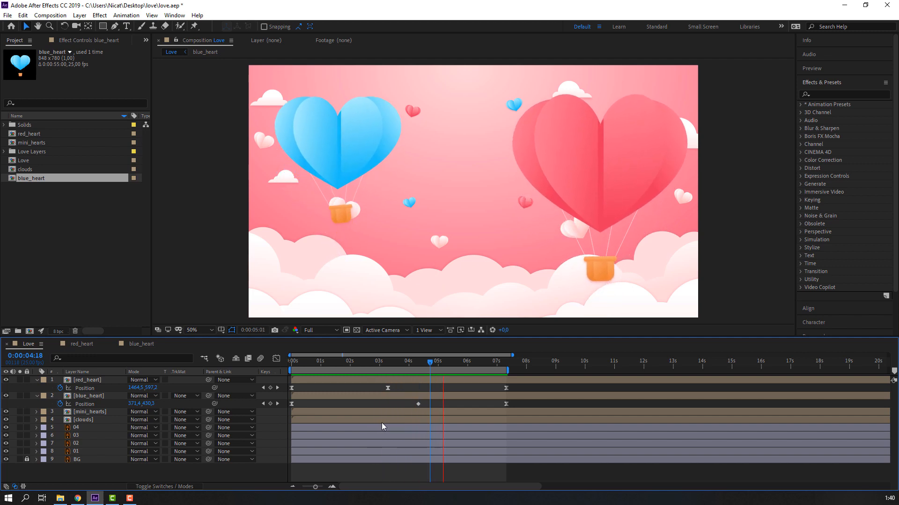
In blue_heart's speed graph, raise the incoming speed at the middle Position keyframe to match the outgoing speed, and preview.
{"action": "left_click", "coordinate": [405, 362]}
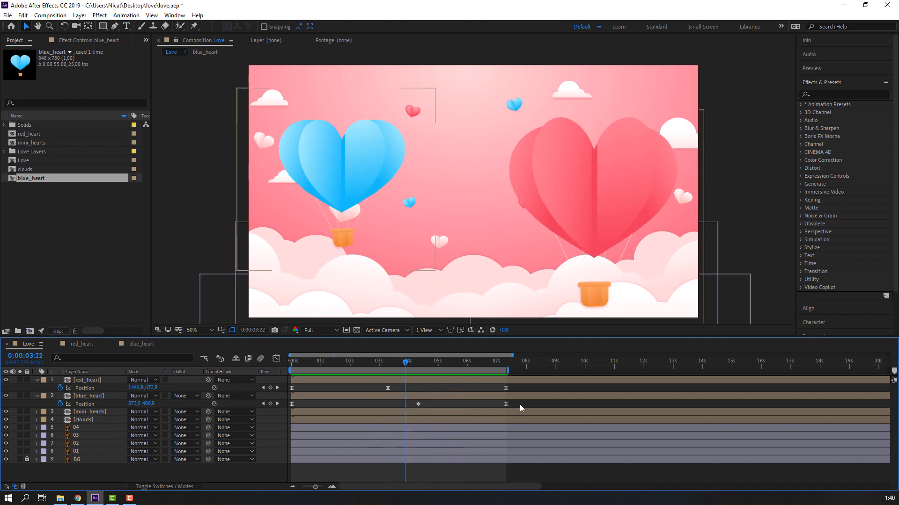
{"action": "left_click", "coordinate": [519, 404]}
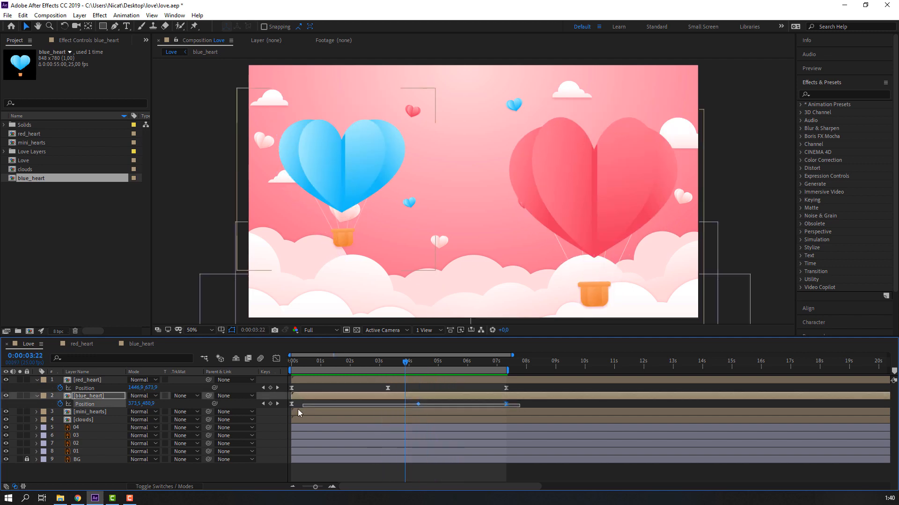
{"action": "left_click", "coordinate": [276, 358]}
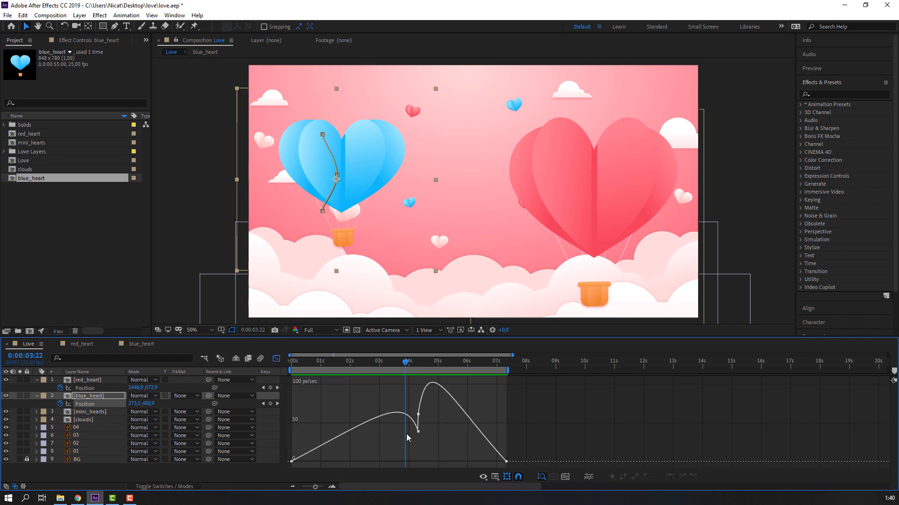
{"action": "left_click_drag", "start_coordinate": [418, 433], "coordinate": [419, 417]}
{"action": "left_click", "coordinate": [431, 434]}
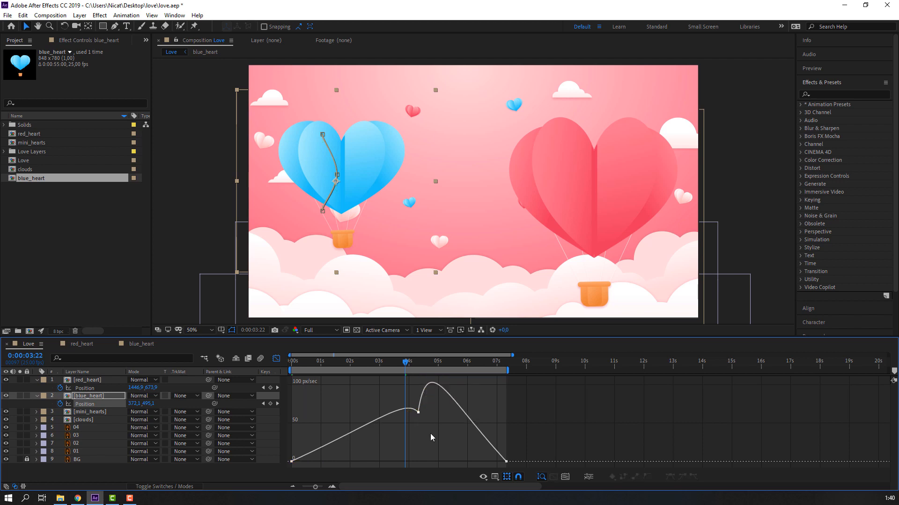
{"action": "key", "text": "space"}
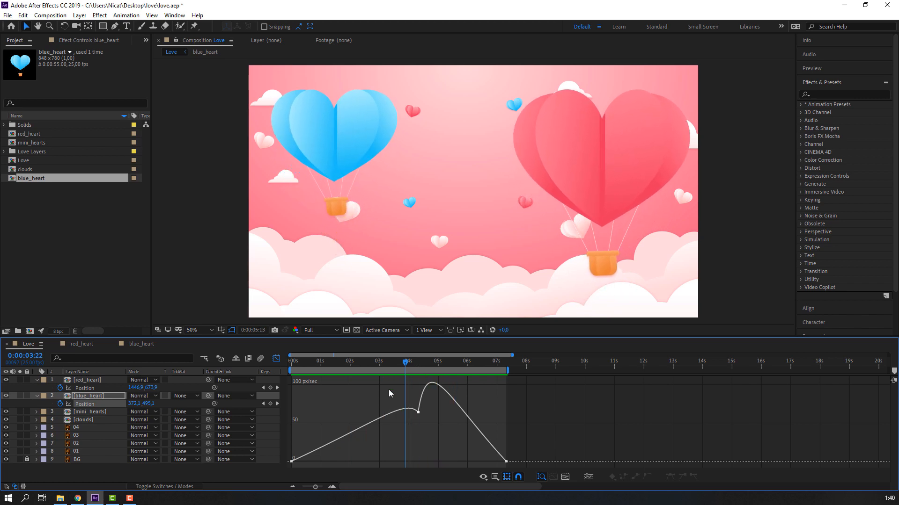
Shorten the easing out of blue_heart's first Position keyframe in the speed graph and preview the rise.
{"action": "key", "text": "space"}
{"action": "left_click_drag", "start_coordinate": [323, 462], "coordinate": [306, 461]}
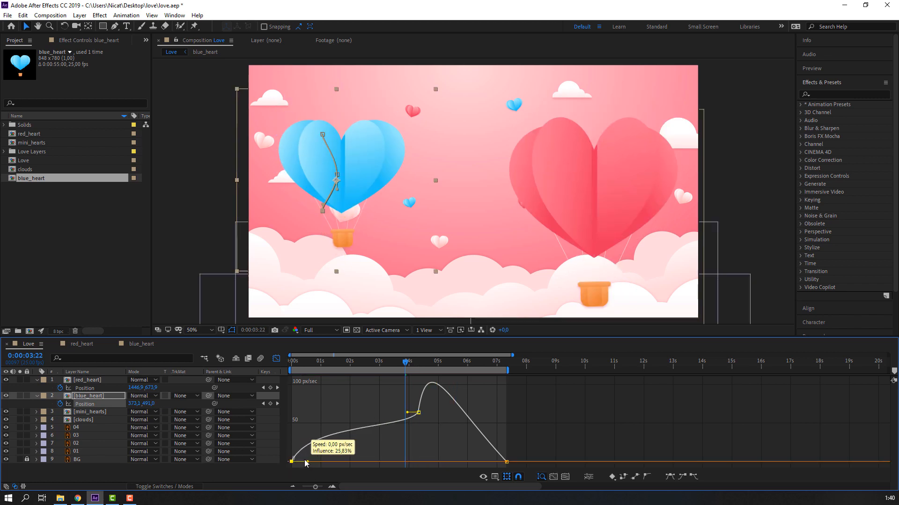
{"action": "key", "text": "space"}
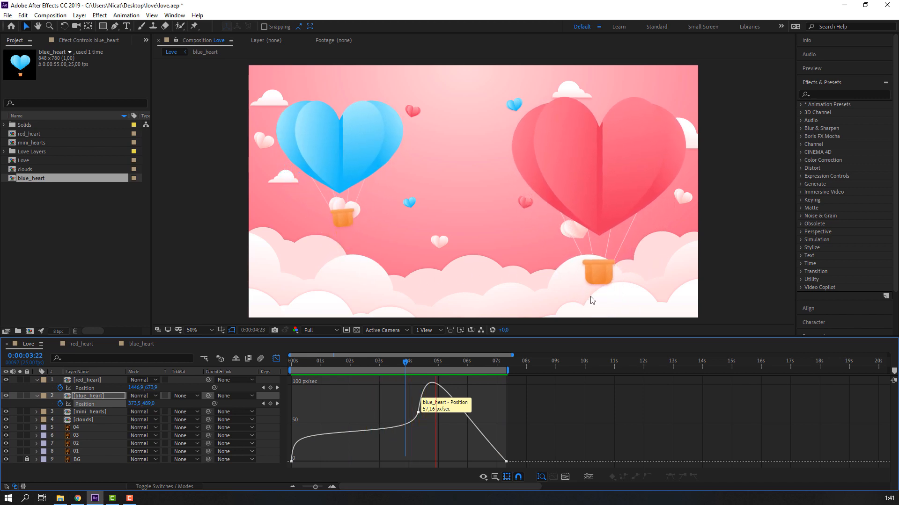
{"action": "left_click", "coordinate": [435, 362]}
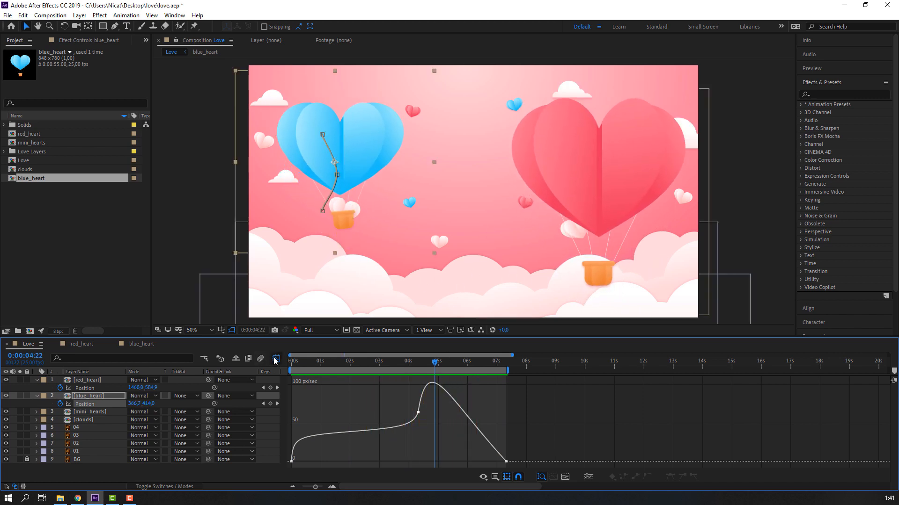
Close the Graph Editor, save the project and return the playhead to 0:00:00:00.
{"action": "left_click", "coordinate": [276, 359]}
{"action": "key", "text": "ctrl+s"}
{"action": "key", "text": "Home"}
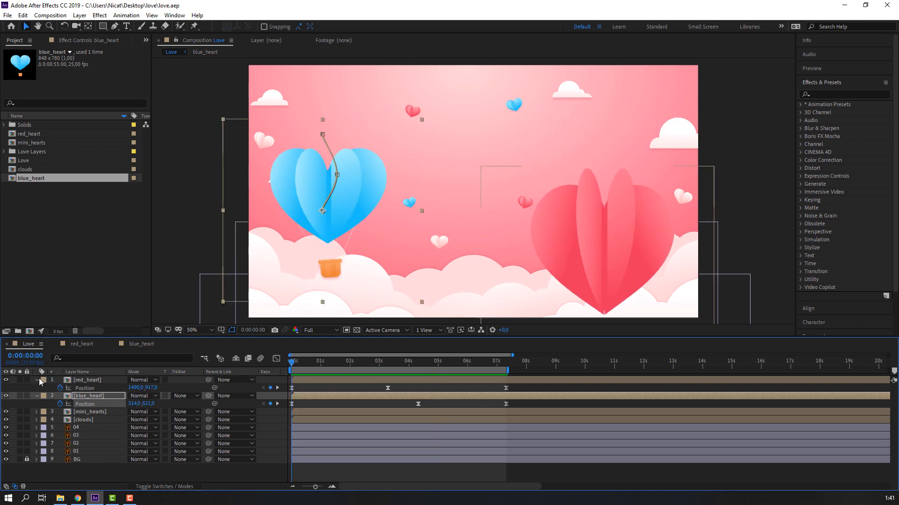
Collapse the red_heart and blue_heart layer properties in the Love composition and clear the layer selection.
{"action": "left_click", "coordinate": [38, 380]}
{"action": "left_click", "coordinate": [38, 382]}
{"action": "left_click", "coordinate": [38, 380]}
{"action": "left_click", "coordinate": [38, 388]}
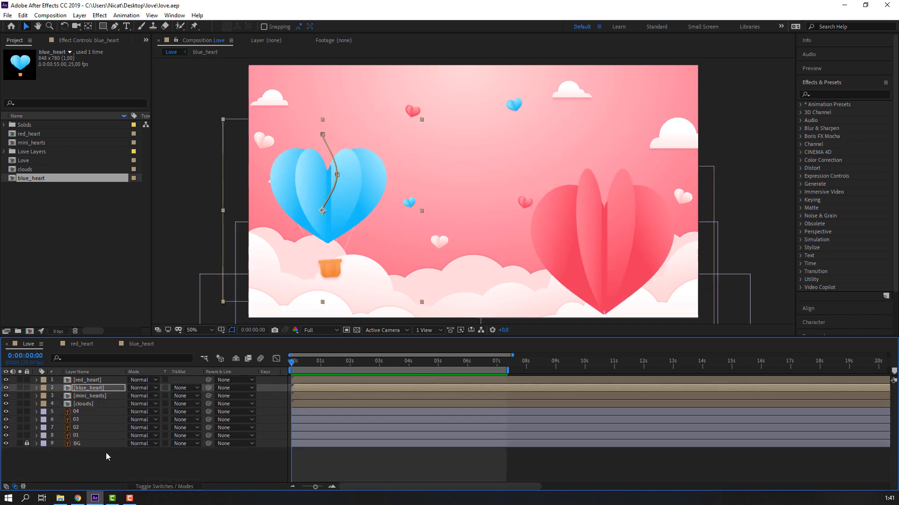
{"action": "left_click", "coordinate": [106, 454]}
Keyframe cloud layer 01's Position at 0:00:00:00, and set its Y value to 955 at 0:00:00:10.
{"action": "left_click", "coordinate": [80, 436]}
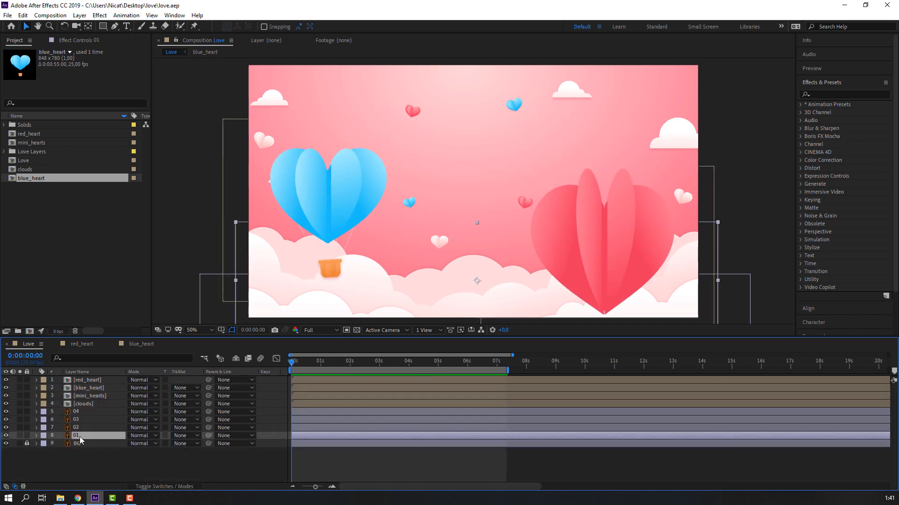
{"action": "left_click", "coordinate": [6, 436]}
{"action": "left_click", "coordinate": [5, 435]}
{"action": "key", "text": "equal"}
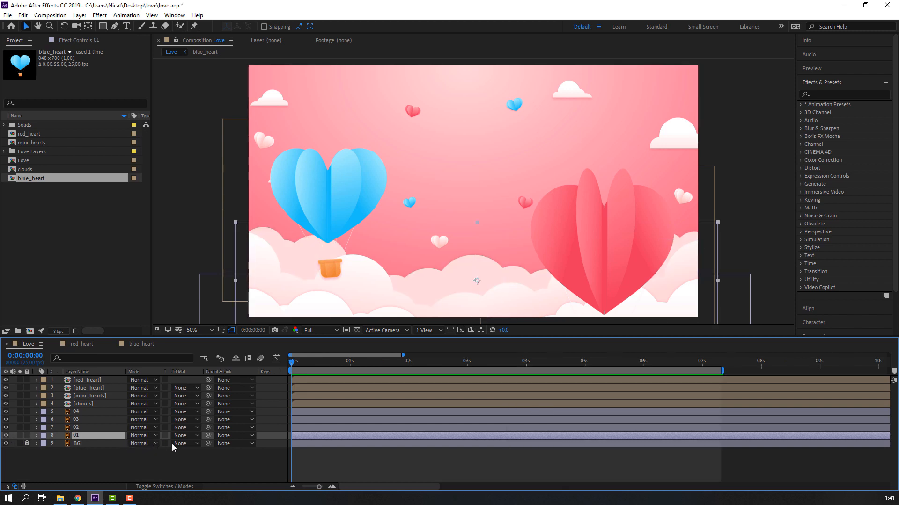
{"action": "key", "text": "minus"}
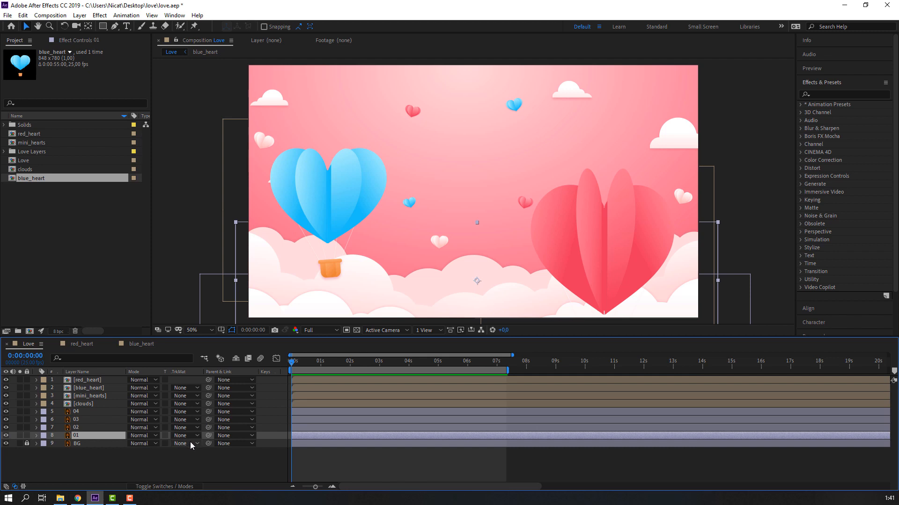
{"action": "key", "text": "p"}
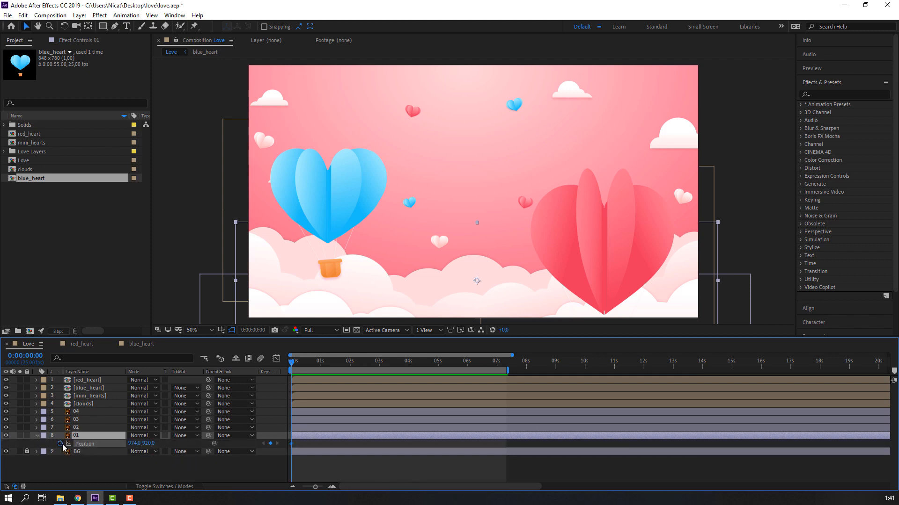
{"action": "left_click", "coordinate": [179, 459]}
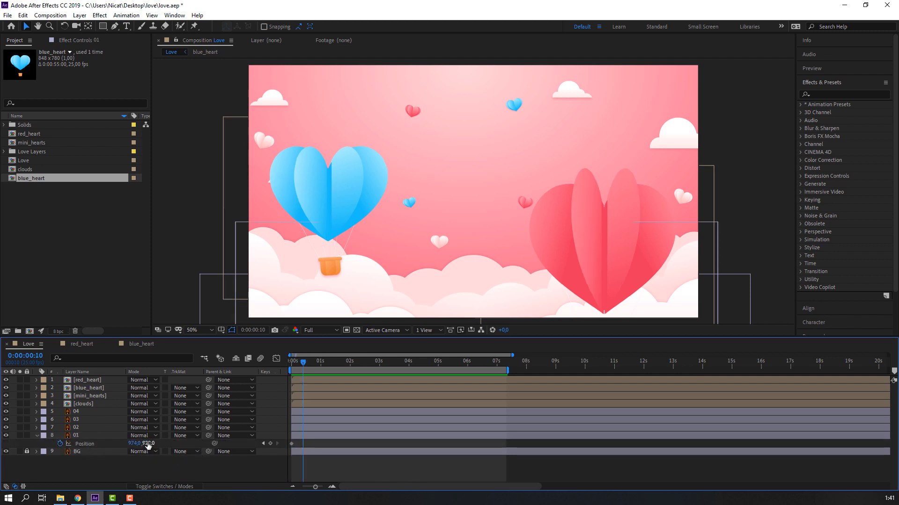
{"action": "left_click_drag", "start_coordinate": [148, 443], "coordinate": [153, 443]}
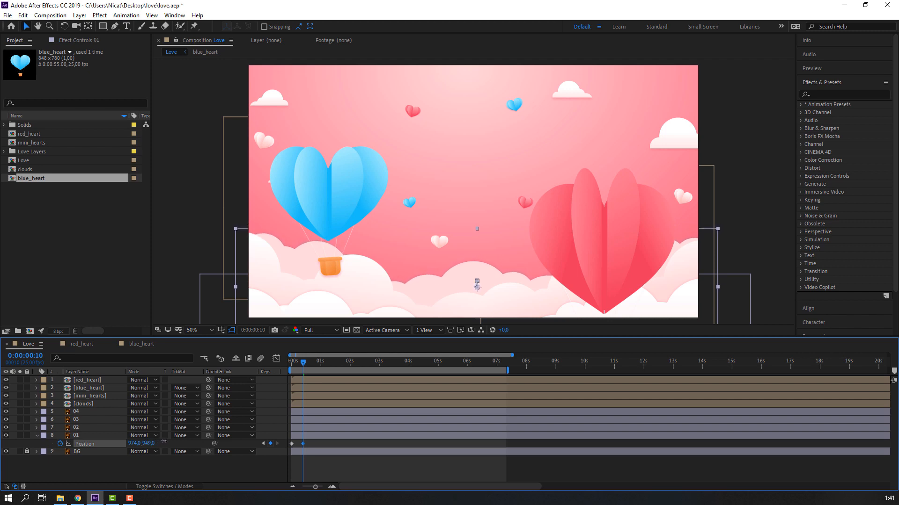
Copy layer 01's first Position keyframe and paste it at 0:00:00:20 to return the cloud to its start.
{"action": "key", "text": "shift+Page_Down"}
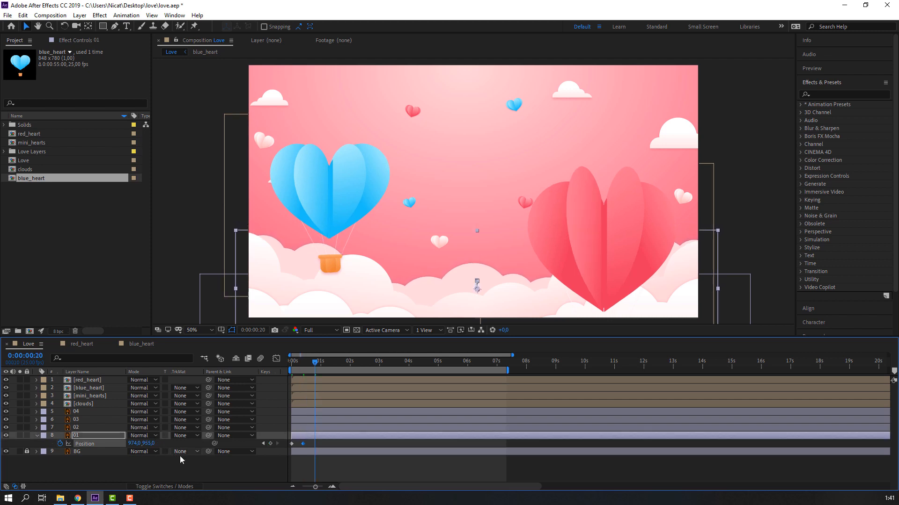
{"action": "left_click", "coordinate": [296, 443]}
{"action": "left_click", "coordinate": [291, 444]}
{"action": "key", "text": "ctrl+c"}
{"action": "key", "text": "ctrl+v"}
{"action": "left_click", "coordinate": [322, 444]}
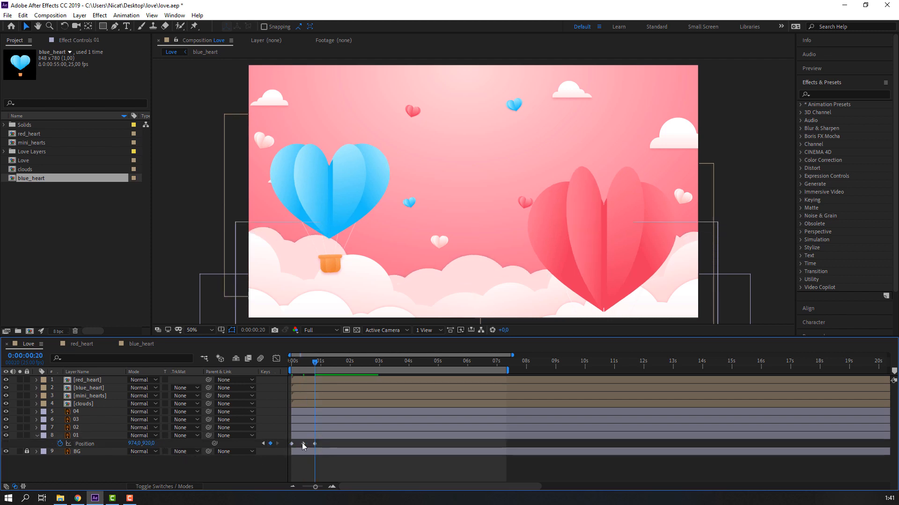
Apply Easy Ease to layer 01's three Position keyframes, stretch them out to about 3 seconds, and preview.
{"action": "left_click_drag", "start_coordinate": [302, 444], "coordinate": [280, 446]}
{"action": "right_click", "coordinate": [292, 444]}
{"action": "mouse_move", "coordinate": [343, 439]}
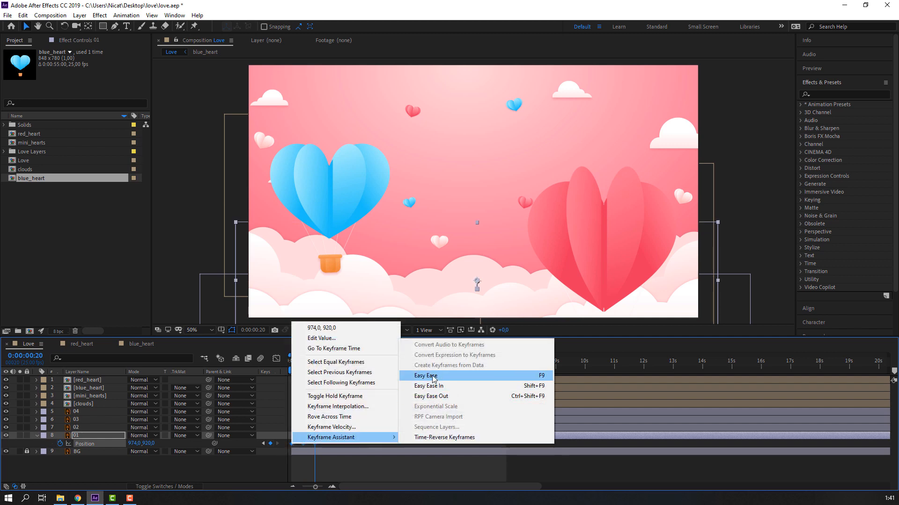
{"action": "left_click", "coordinate": [433, 377]}
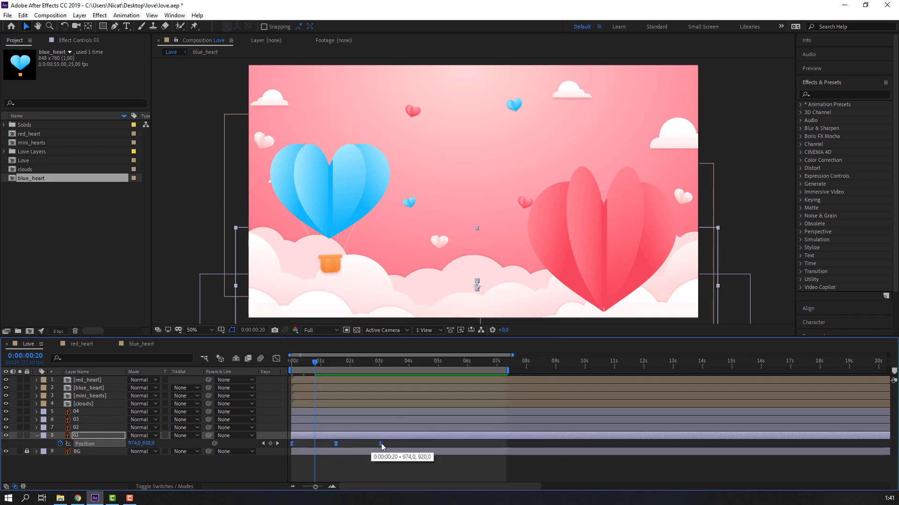
{"action": "left_click", "coordinate": [383, 467]}
{"action": "key", "text": "space"}
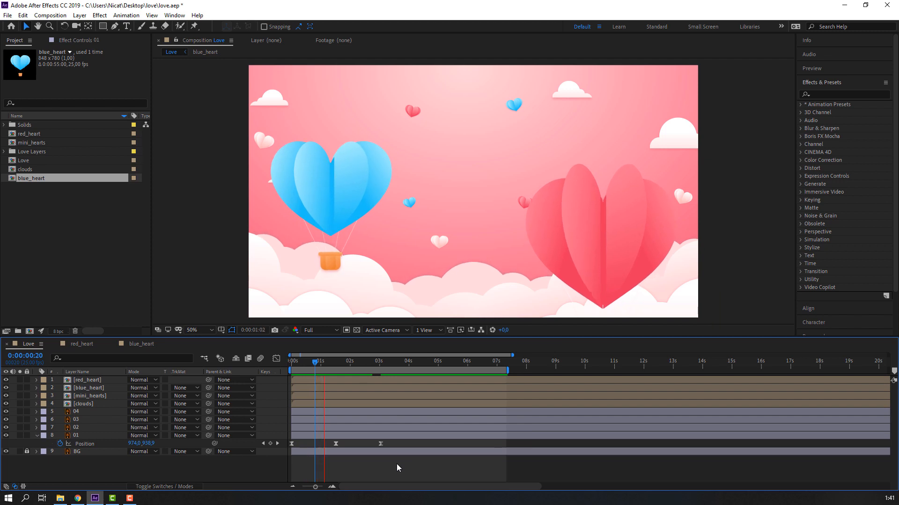
{"action": "key", "text": "space"}
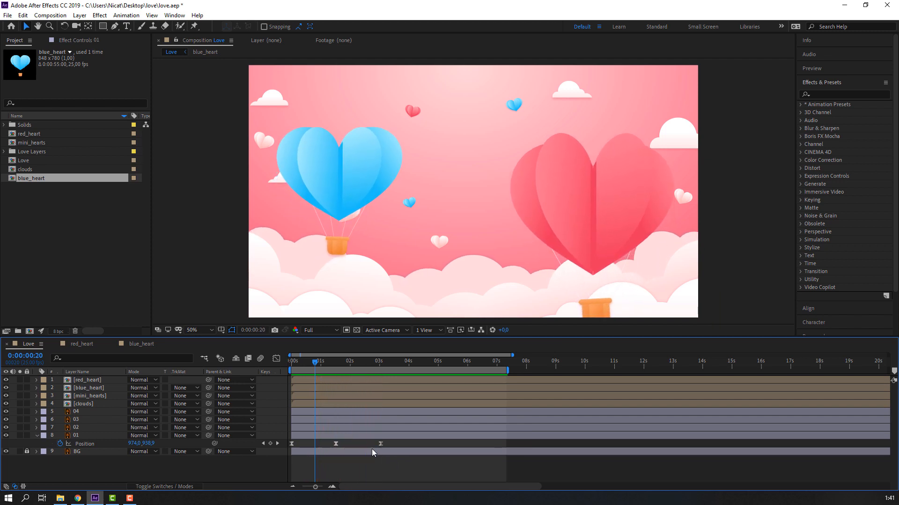
Repeat layer 01's Position keyframe cycle with copies until about 9 seconds and preview the cloud's bobbing.
{"action": "left_click", "coordinate": [347, 438]}
{"action": "left_click", "coordinate": [383, 364]}
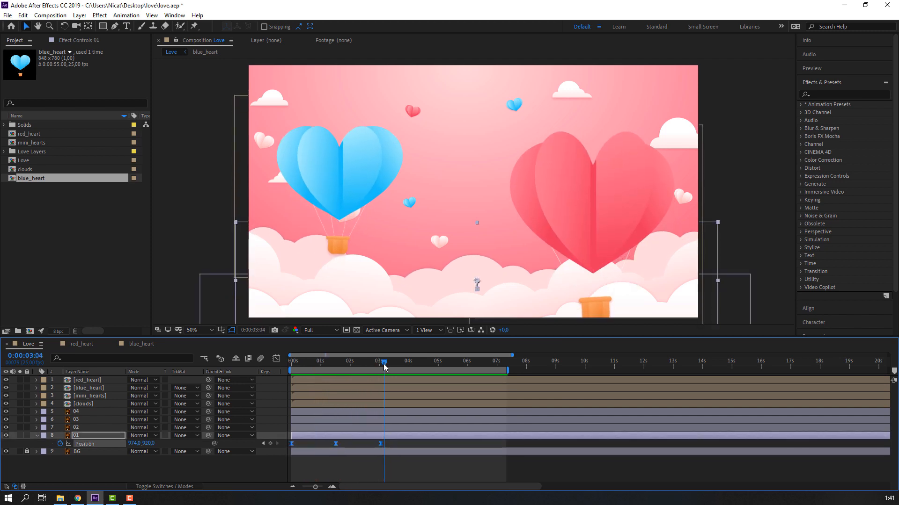
{"action": "left_click", "coordinate": [470, 368]}
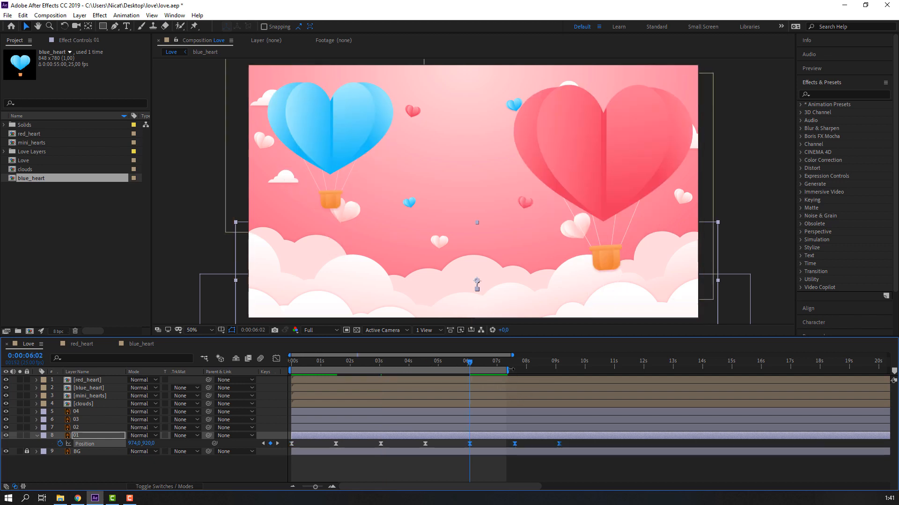
{"action": "key", "text": "space"}
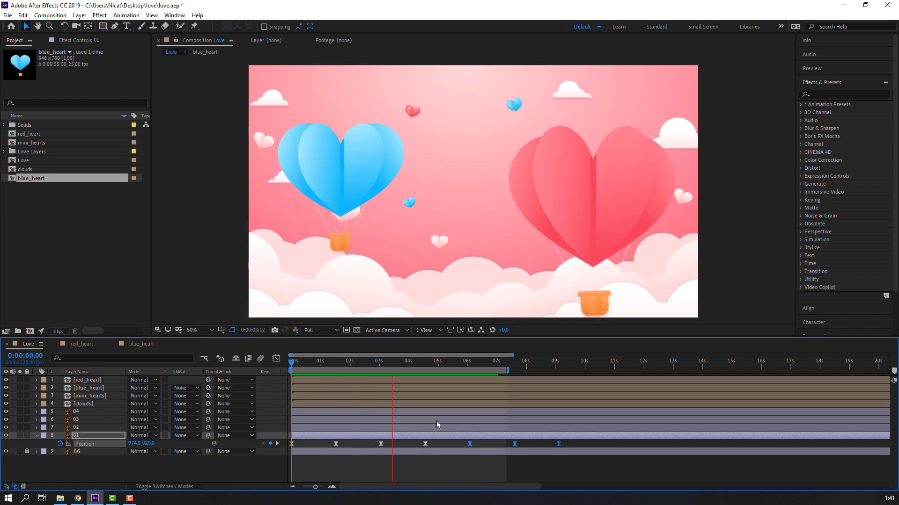
{"action": "key", "text": "space"}
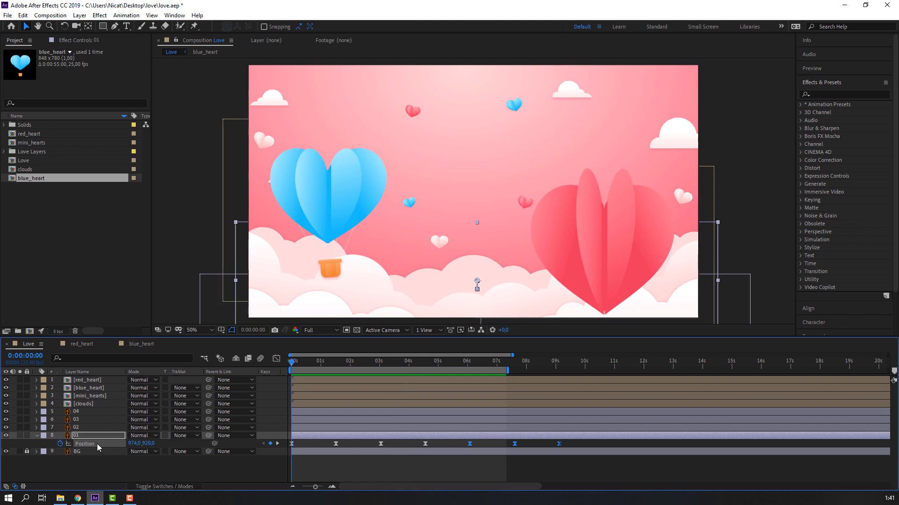
Keyframe layer 02's Position with Y 938.3 at 0:00:00:00 and Y 902.3 about 1.5 seconds in.
{"action": "left_click", "coordinate": [79, 425]}
{"action": "key", "text": "p"}
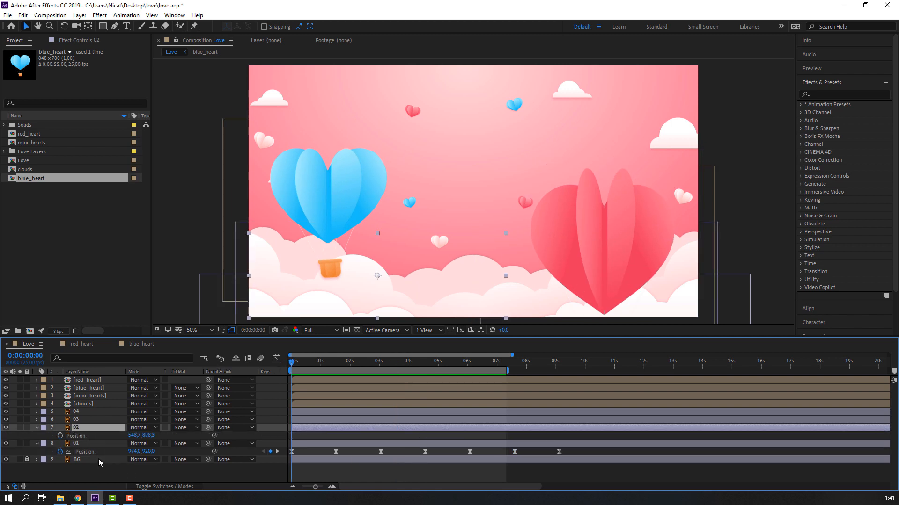
{"action": "left_click", "coordinate": [60, 436]}
{"action": "left_click_drag", "start_coordinate": [299, 368], "coordinate": [339, 369]}
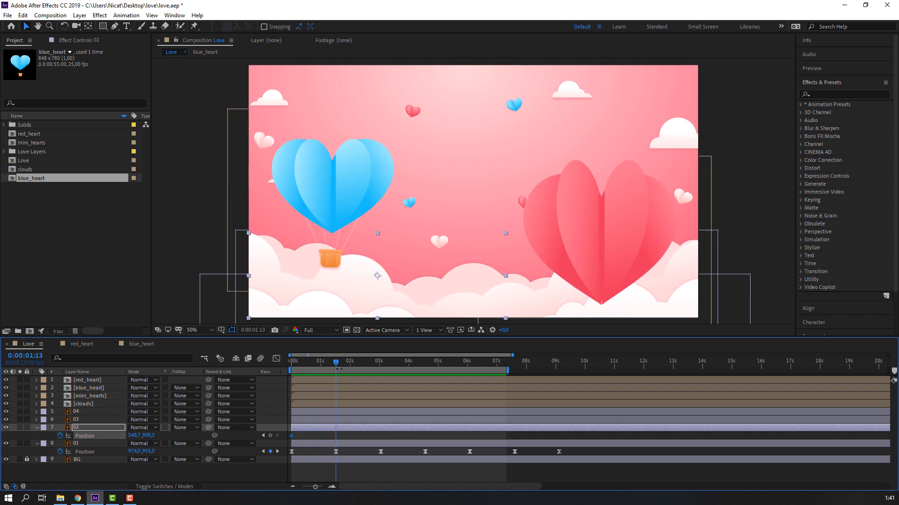
{"action": "left_click_drag", "start_coordinate": [146, 436], "coordinate": [142, 435]}
{"action": "key", "text": "Home"}
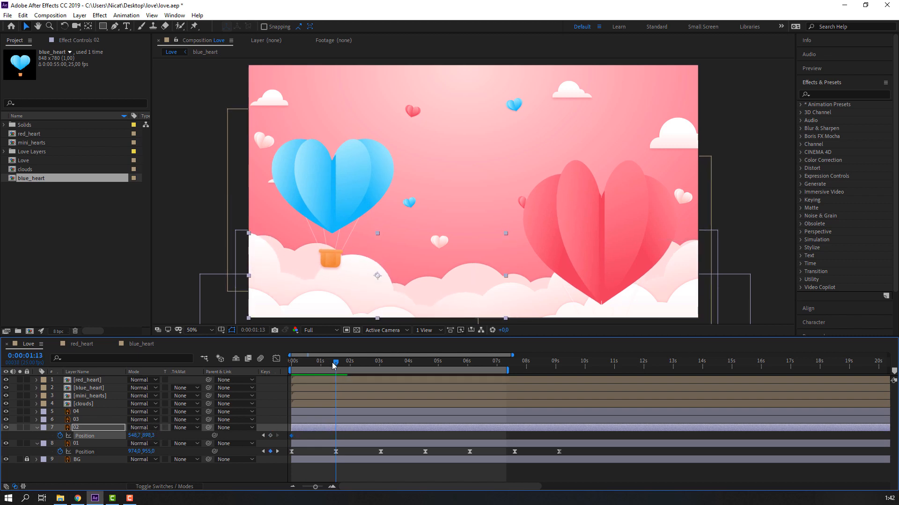
{"action": "left_click_drag", "start_coordinate": [156, 433], "coordinate": [172, 432]}
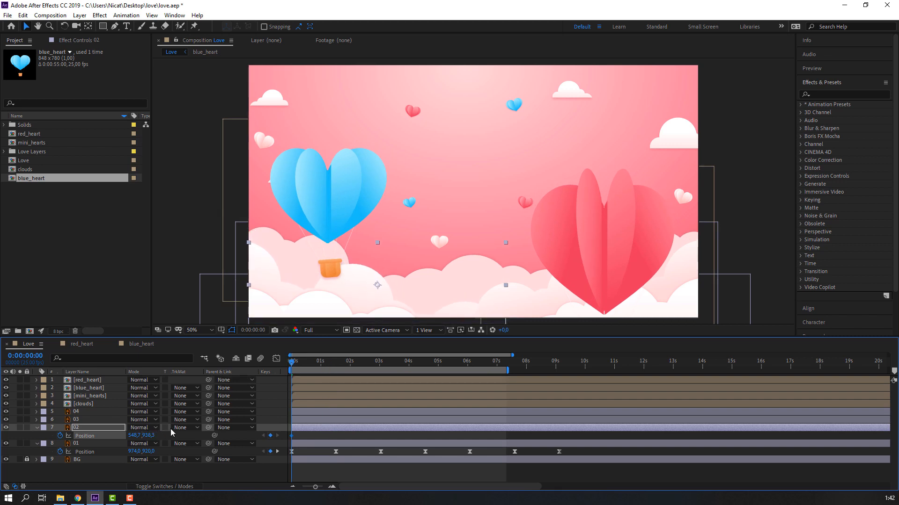
{"action": "left_click_drag", "start_coordinate": [304, 361], "coordinate": [336, 364]}
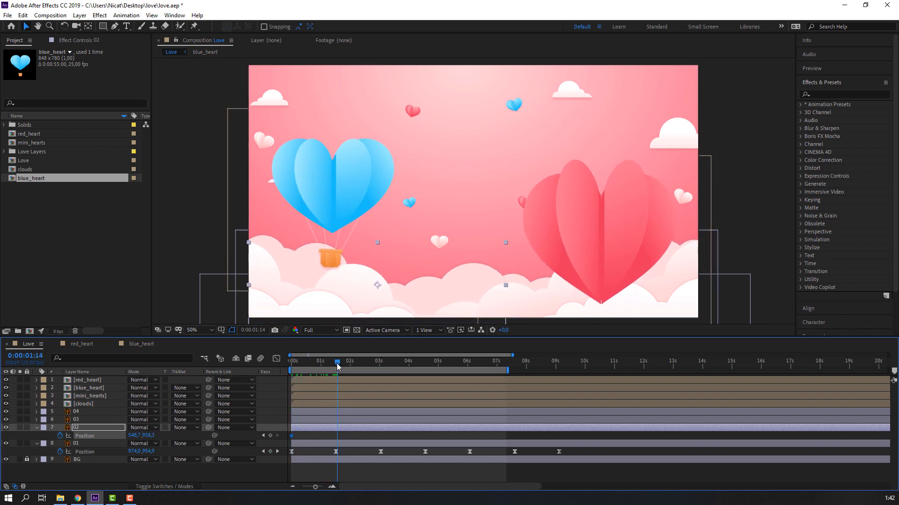
{"action": "left_click_drag", "start_coordinate": [148, 436], "coordinate": [136, 430]}
Copy layer 02's first Position keyframe and paste it at 0:00:03:01.
{"action": "left_click_drag", "start_coordinate": [348, 368], "coordinate": [380, 369]}
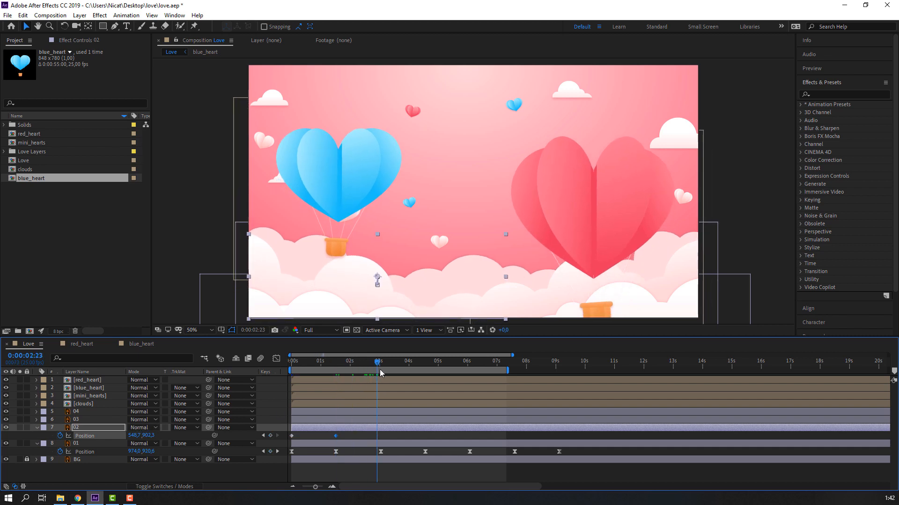
{"action": "left_click", "coordinate": [291, 437]}
{"action": "key", "text": "ctrl+c"}
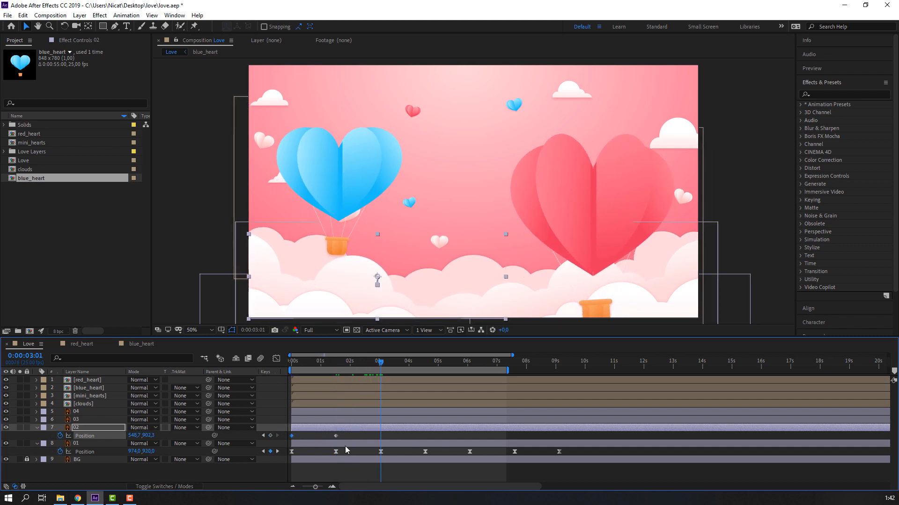
{"action": "key", "text": "ctrl+v"}
Stretch layer 02's three Position keyframes so the last falls at about 0:00:03:22, and apply Easy Ease to them.
{"action": "left_click_drag", "start_coordinate": [397, 435], "coordinate": [291, 439]}
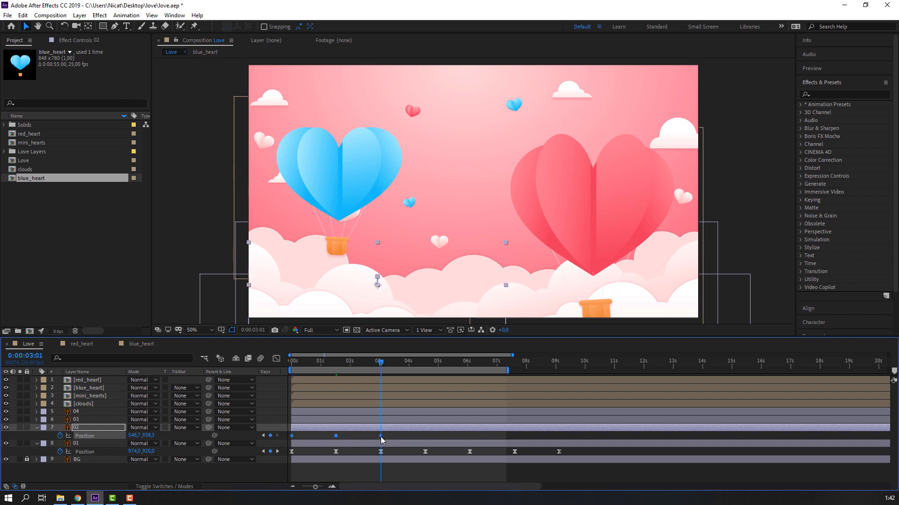
{"action": "left_click_drag", "start_coordinate": [396, 436], "coordinate": [404, 436]}
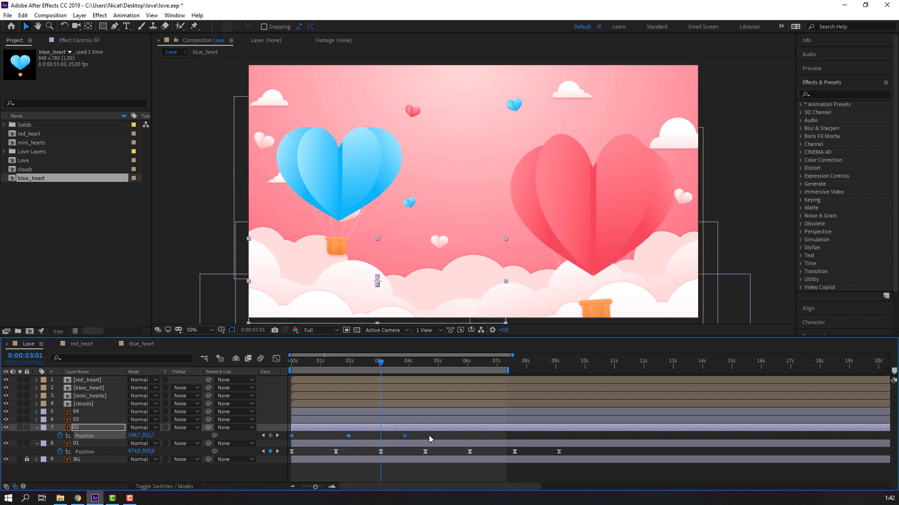
{"action": "right_click", "coordinate": [292, 436]}
{"action": "mouse_move", "coordinate": [301, 431]}
{"action": "left_click", "coordinate": [415, 367]}
Repeat layer 02's Position keyframe cycle from 0:00:03:22 to nearly 8 seconds and preview both moving clouds.
{"action": "left_click_drag", "start_coordinate": [402, 364], "coordinate": [408, 365]}
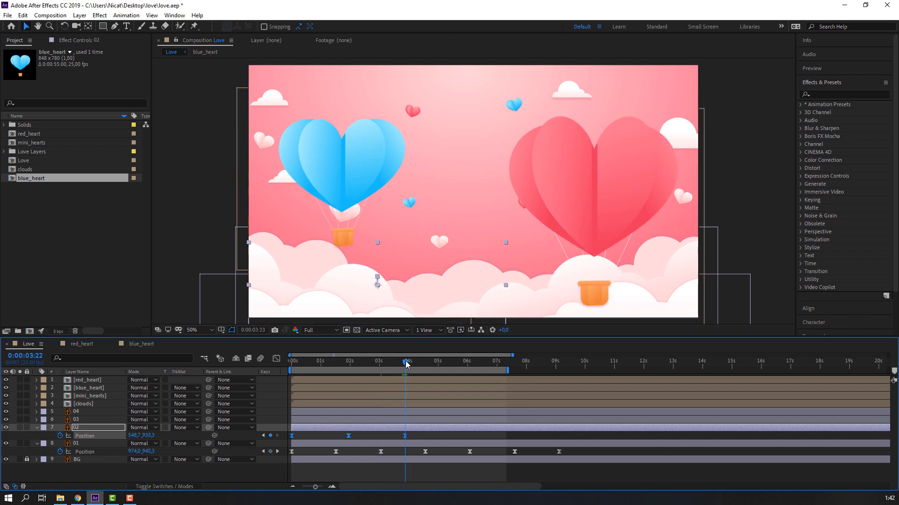
{"action": "key", "text": "space"}
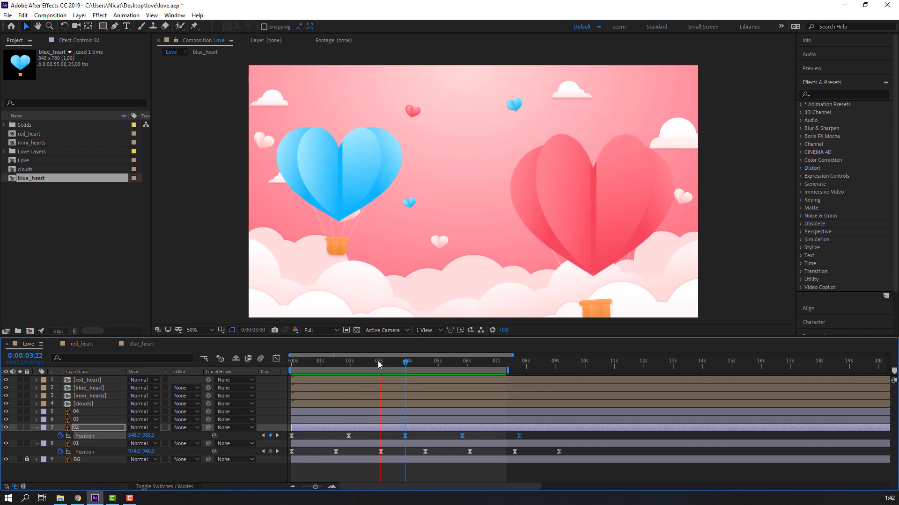
{"action": "key", "text": "space"}
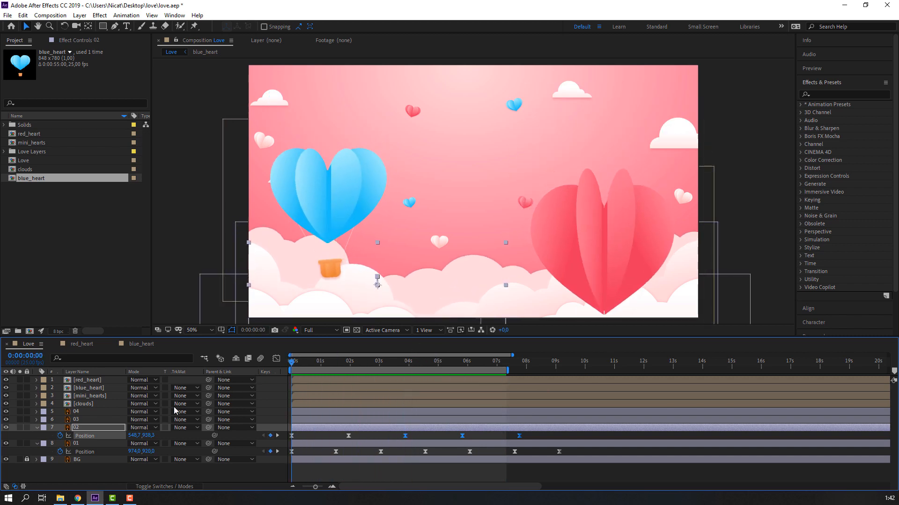
Toggle layer 03's visibility off and on to identify which cloud it contains.
{"action": "left_click", "coordinate": [82, 421]}
{"action": "left_click", "coordinate": [2, 420]}
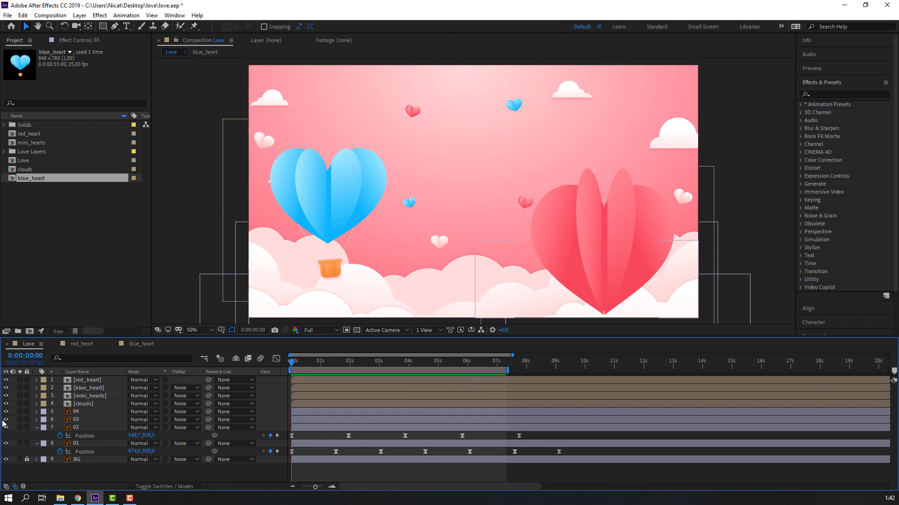
{"action": "left_click", "coordinate": [7, 421]}
{"action": "left_click", "coordinate": [6, 421]}
{"action": "left_click", "coordinate": [6, 421]}
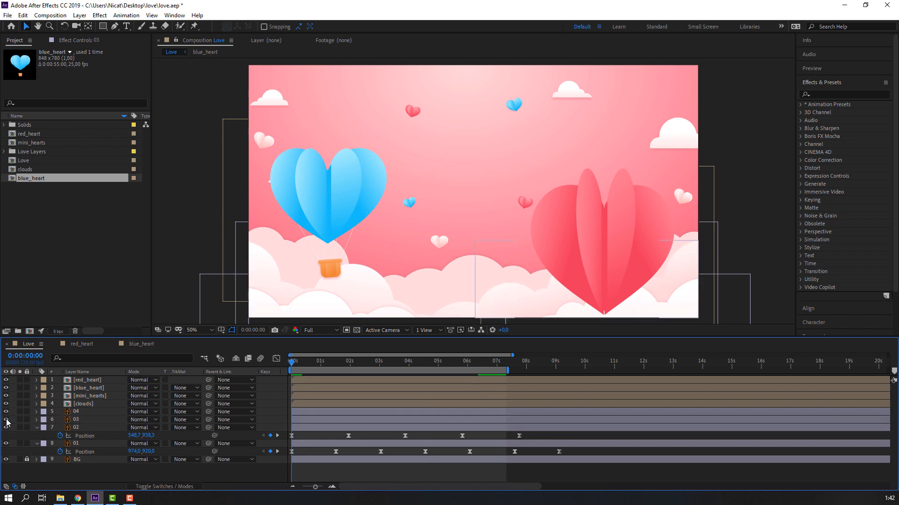
Keyframe layer 03's Position at 0:00:00:00, and set its X value to 1524 at 0:00:01:14.
{"action": "left_click", "coordinate": [84, 413]}
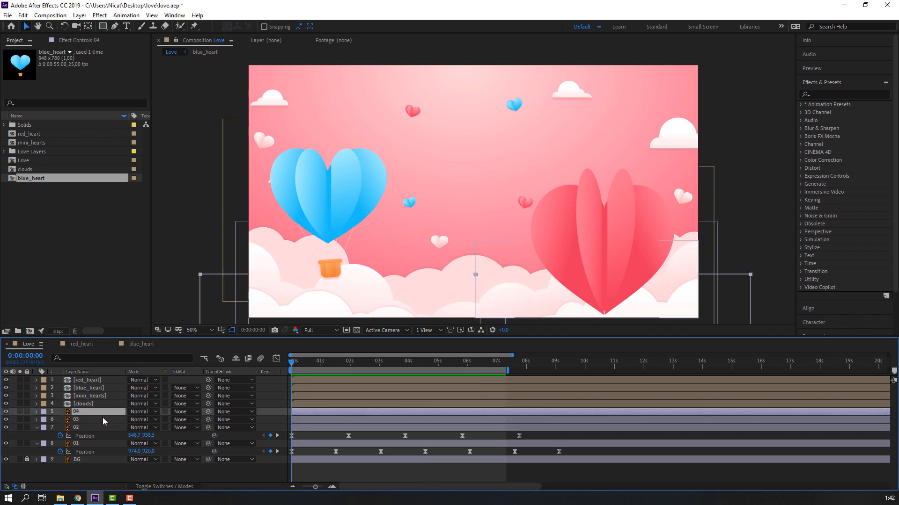
{"action": "key", "text": "ctrl+Down"}
{"action": "key", "text": "p"}
{"action": "left_click_drag", "start_coordinate": [138, 427], "coordinate": [128, 425]}
{"action": "left_click", "coordinate": [69, 428]}
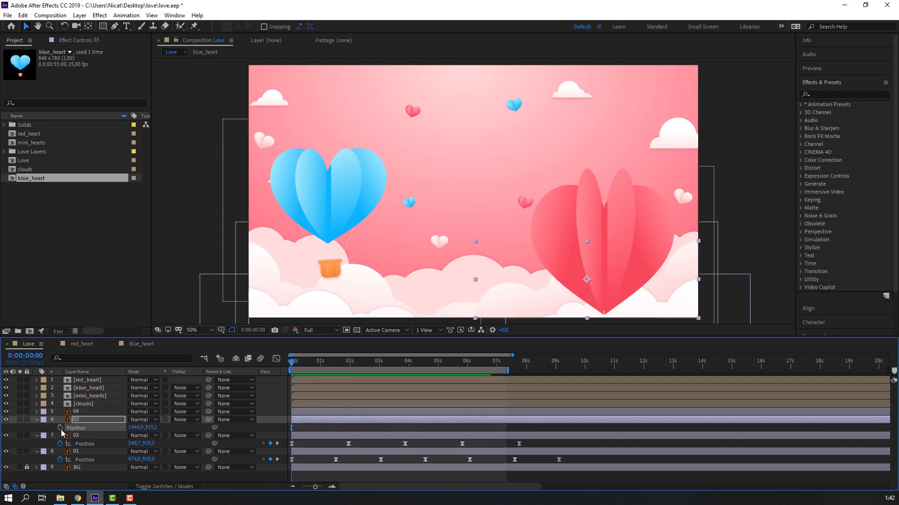
{"action": "left_click_drag", "start_coordinate": [296, 362], "coordinate": [336, 364]}
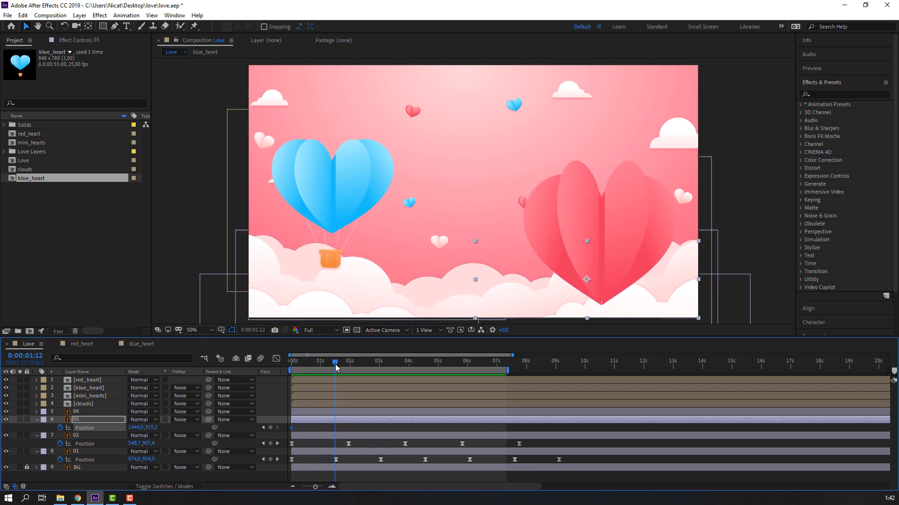
{"action": "left_click_drag", "start_coordinate": [155, 427], "coordinate": [175, 428]}
{"action": "key", "text": "ctrl+z"}
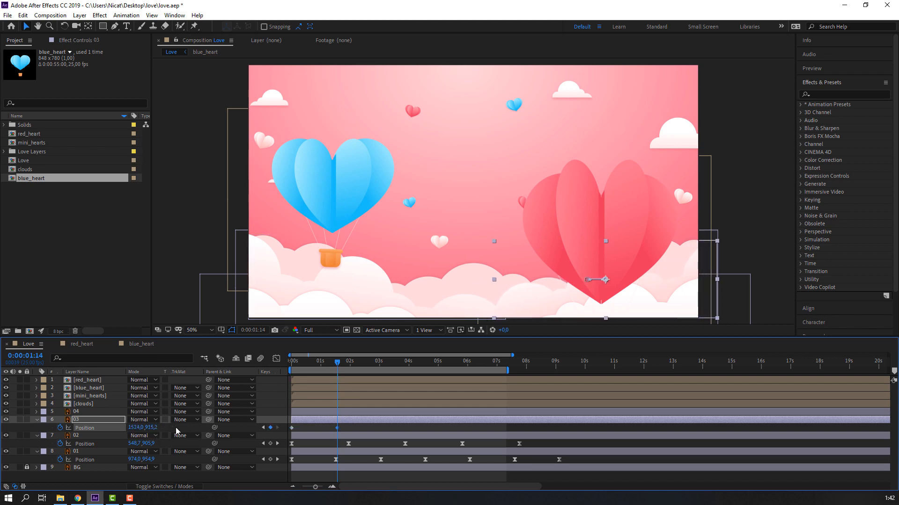
Copy layer 03's first Position keyframe to 0:00:03:01 and apply Easy Ease to all three keyframes.
{"action": "left_click_drag", "start_coordinate": [344, 367], "coordinate": [382, 365]}
{"action": "left_click", "coordinate": [292, 428]}
{"action": "key", "text": "ctrl+c"}
{"action": "key", "text": "ctrl+v"}
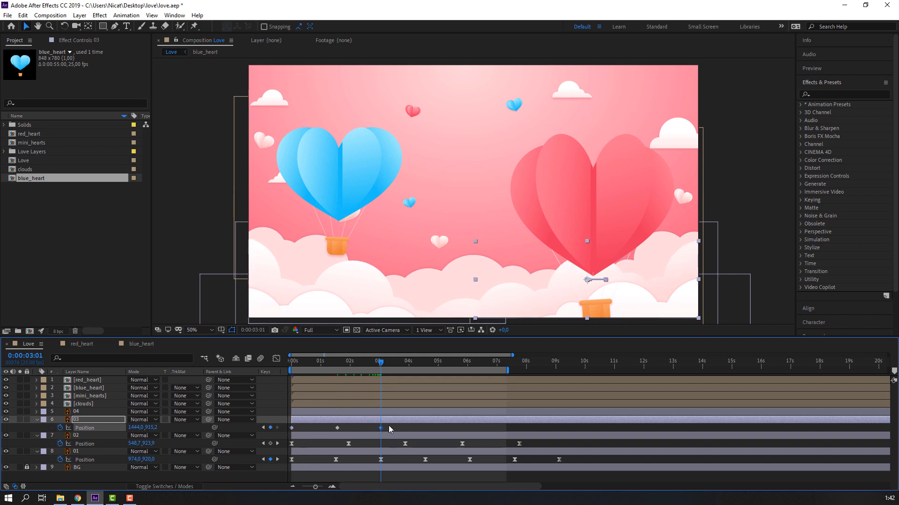
{"action": "left_click_drag", "start_coordinate": [392, 425], "coordinate": [301, 430]}
{"action": "right_click", "coordinate": [291, 430]}
{"action": "mouse_move", "coordinate": [347, 475]}
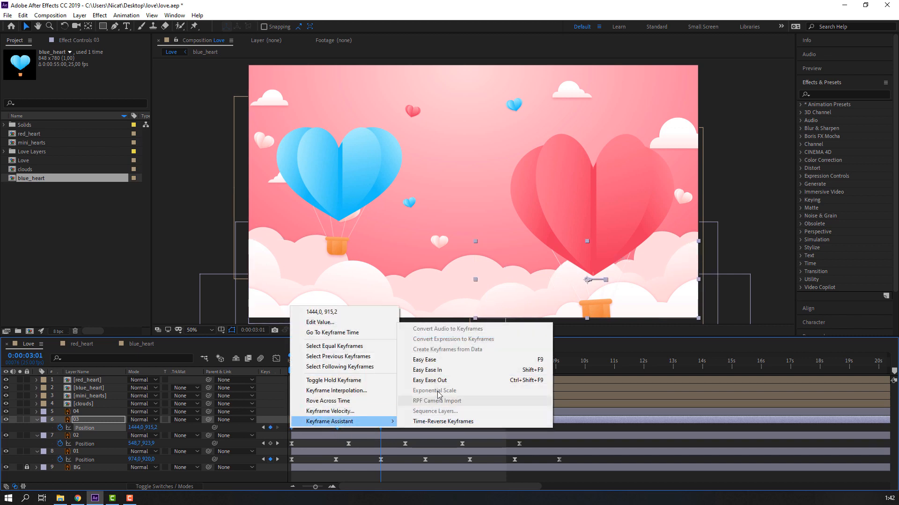
{"action": "left_click", "coordinate": [423, 358]}
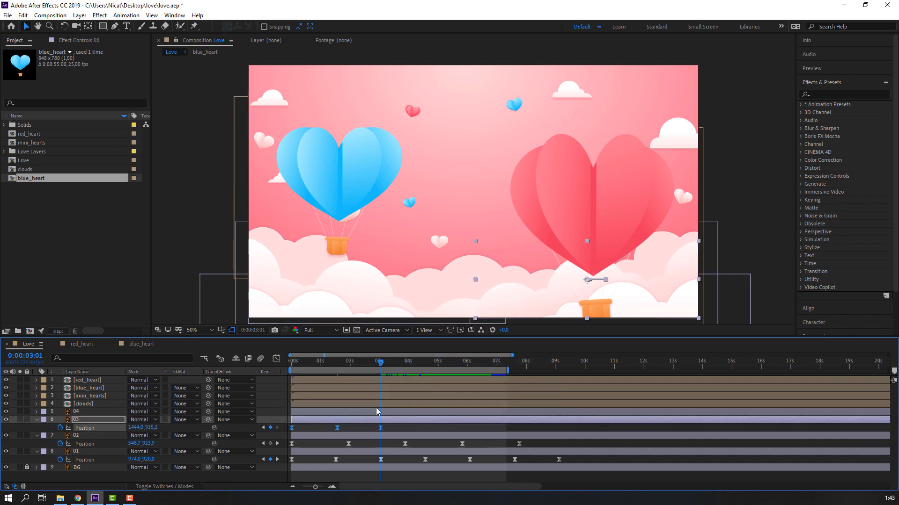
Repeat layer 03's Position keyframe cycle from 0:00:03:01 and again from 0:00:06:02, and preview the cloud motion.
{"action": "left_click", "coordinate": [468, 362]}
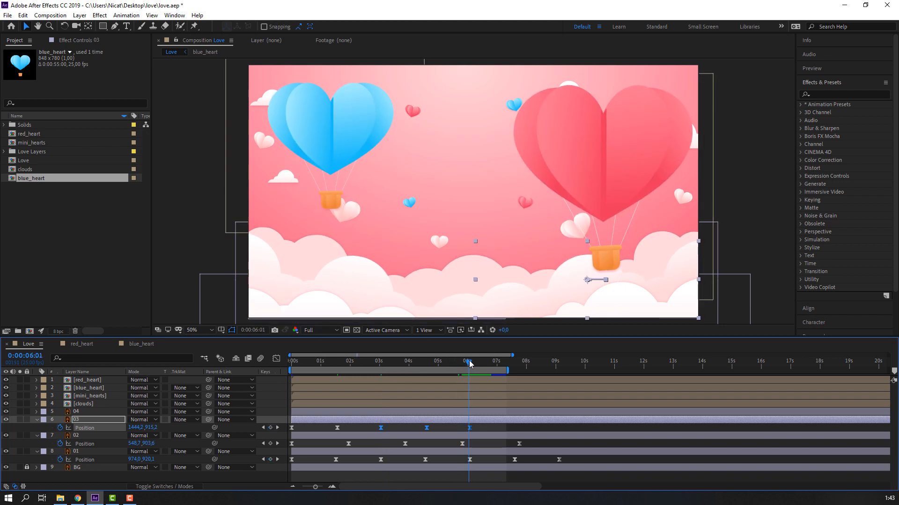
{"action": "key", "text": "equal"}
{"action": "key", "text": "equal"}
{"action": "key", "text": "equal"}
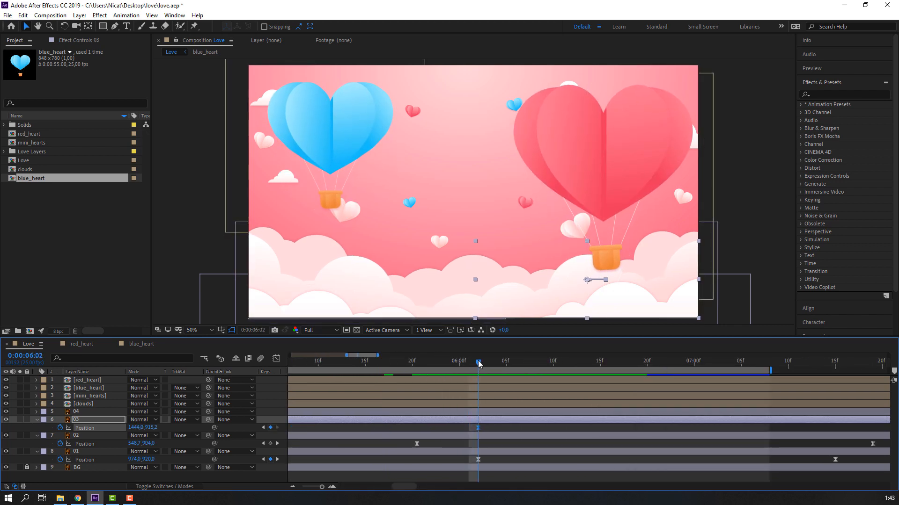
{"action": "left_click", "coordinate": [478, 361]}
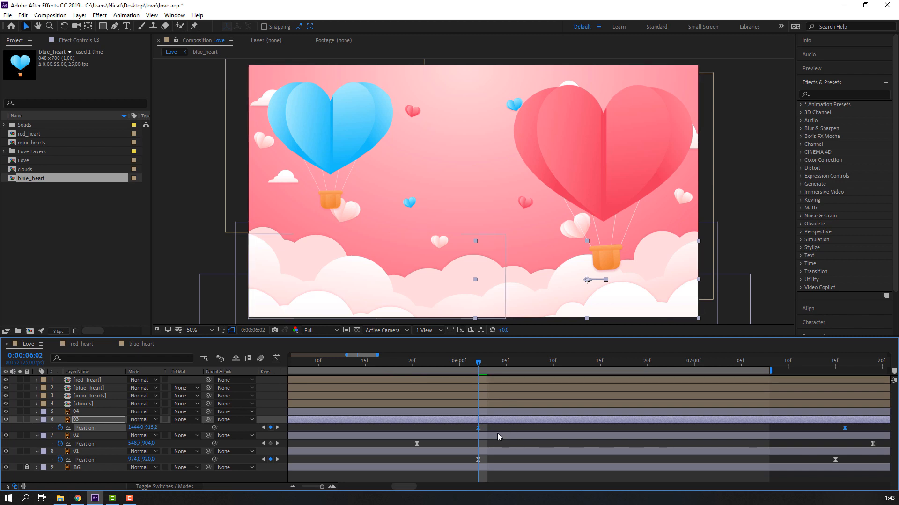
{"action": "key", "text": "minus"}
{"action": "key", "text": "minus"}
{"action": "key", "text": "minus"}
{"action": "key", "text": "minus"}
{"action": "left_click", "coordinate": [546, 428]}
{"action": "key", "text": "space"}
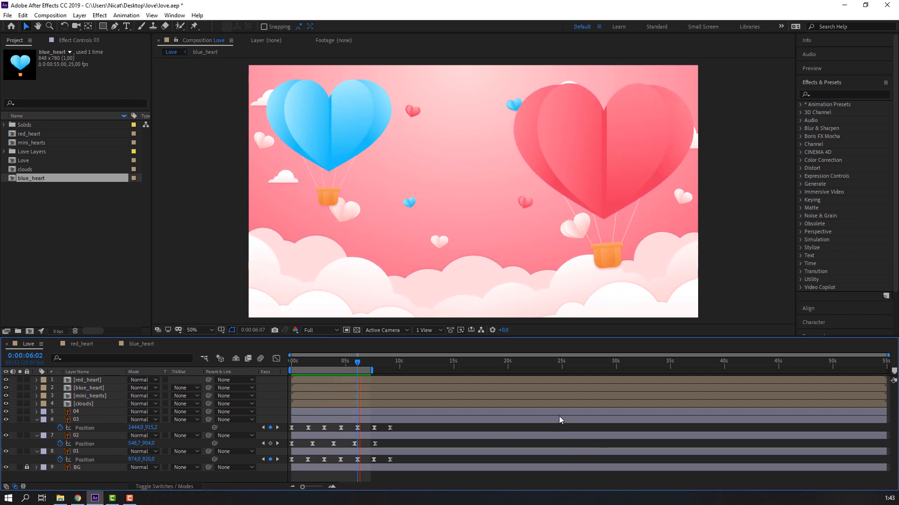
Stretch layer 01's Position keyframes so the last falls at about 13 seconds, and preview the slower motion.
{"action": "left_click_drag", "start_coordinate": [400, 457], "coordinate": [282, 462]}
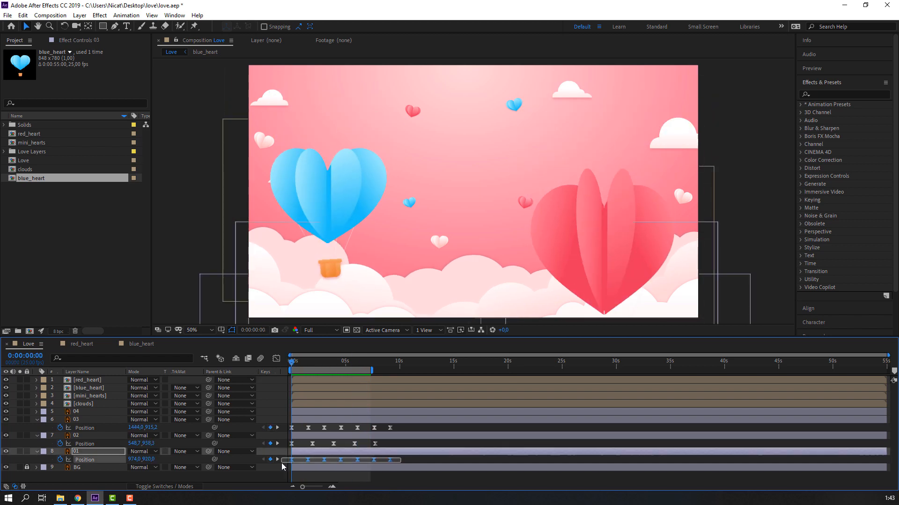
{"action": "left_click", "coordinate": [462, 463]}
{"action": "key", "text": "space"}
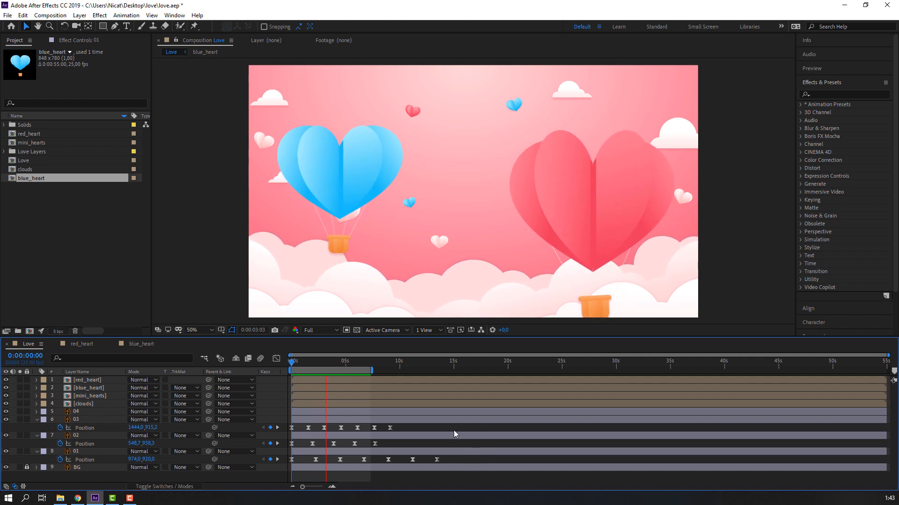
Stretch the Position keyframes of layers 02 and 03 to end at about 10 and 12 seconds, and save the project.
{"action": "left_click_drag", "start_coordinate": [395, 441], "coordinate": [344, 447]}
{"action": "left_click_drag", "start_coordinate": [290, 451], "coordinate": [290, 450]}
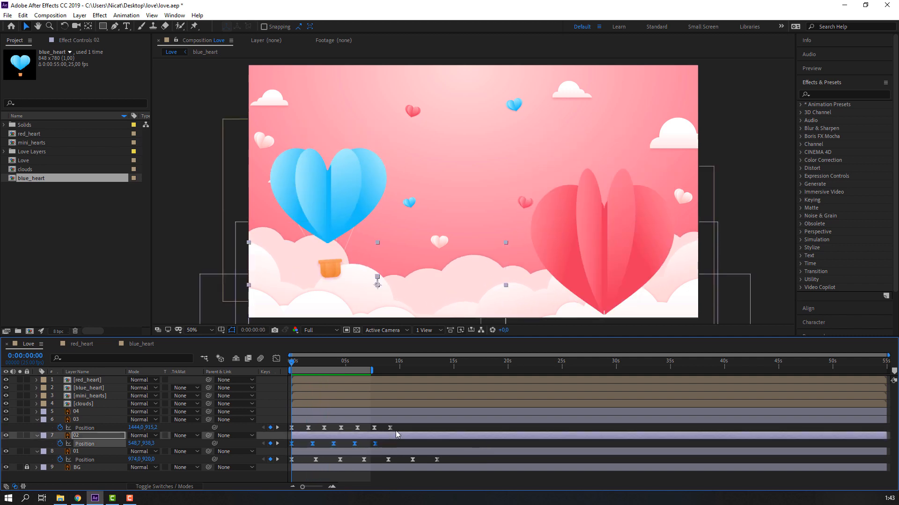
{"action": "left_click_drag", "start_coordinate": [396, 428], "coordinate": [289, 449]}
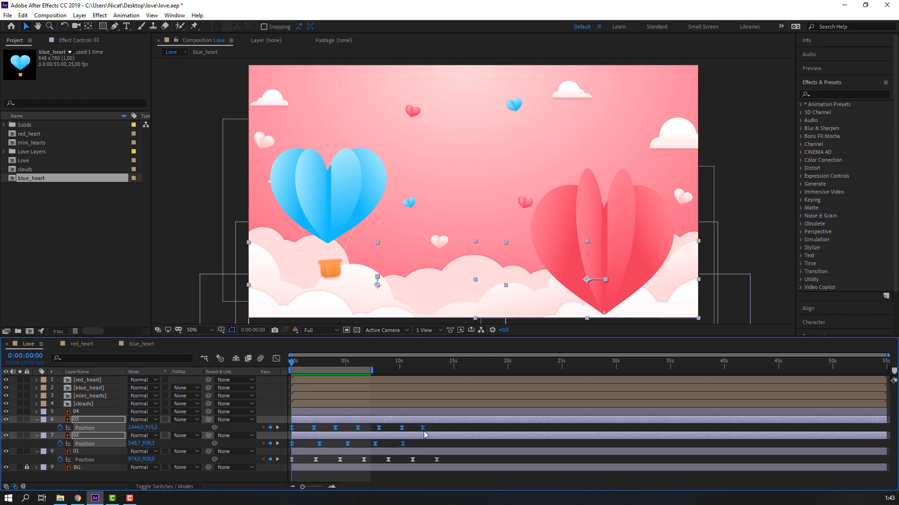
{"action": "left_click", "coordinate": [440, 442]}
{"action": "key", "text": "space"}
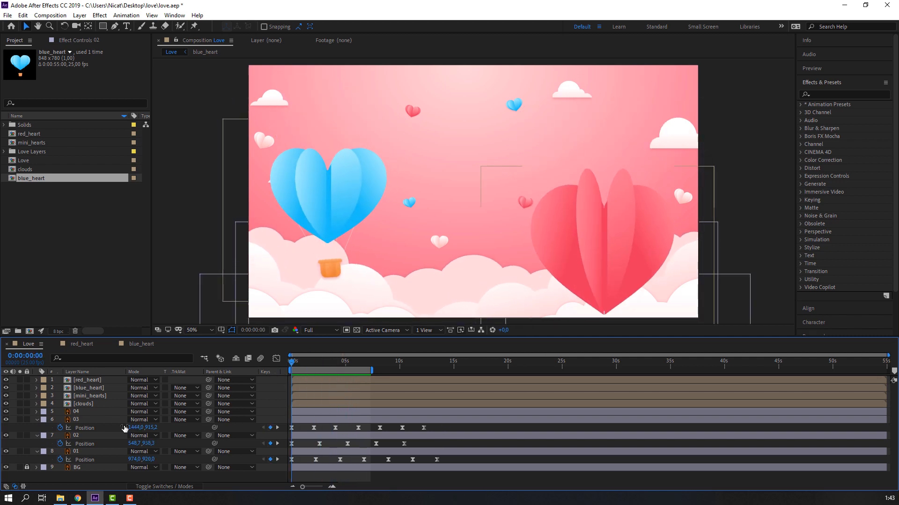
{"action": "key", "text": "ctrl+s"}
Keyframe layer 04's Position at 0:00:00:00 with its Y value set to 1257.5.
{"action": "left_click", "coordinate": [74, 415]}
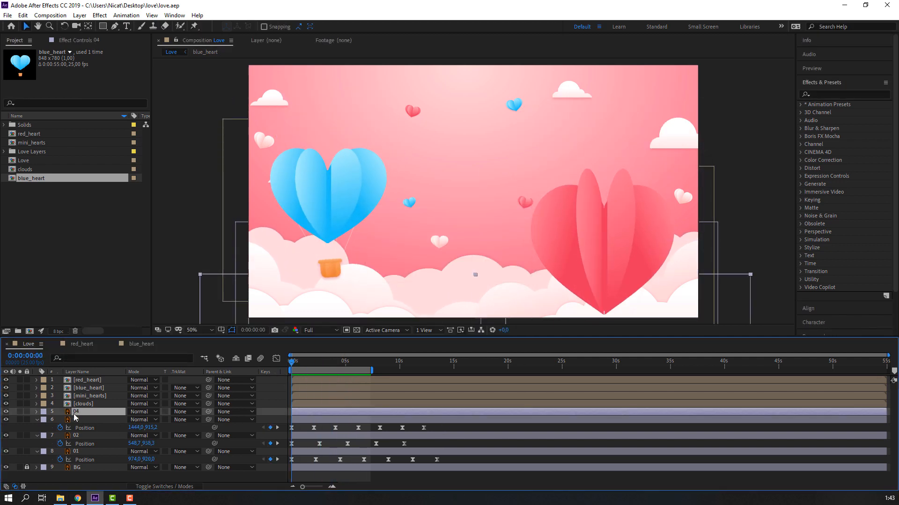
{"action": "left_click", "coordinate": [8, 414]}
{"action": "key", "text": "p"}
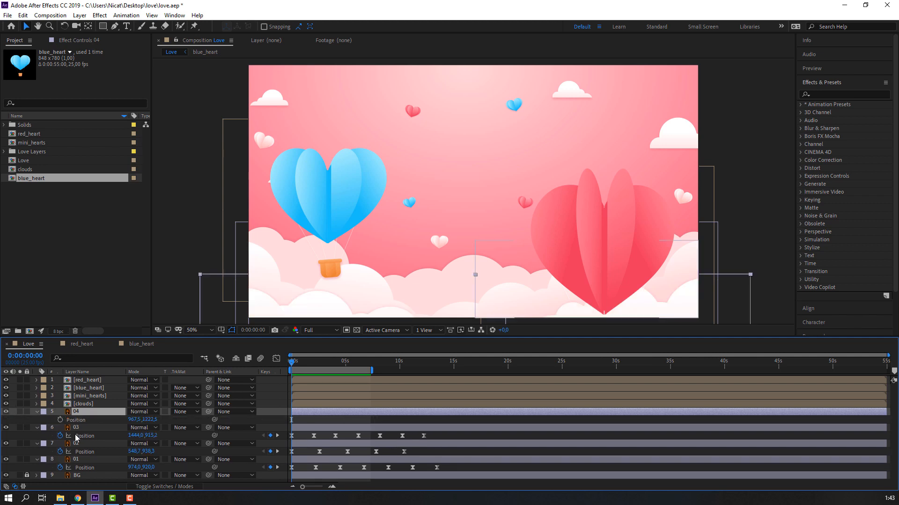
{"action": "left_click", "coordinate": [60, 420]}
{"action": "mouse_move", "coordinate": [294, 364]}
{"action": "left_mouse_down"}
{"action": "mouse_move", "coordinate": [314, 367]}
{"action": "mouse_move", "coordinate": [281, 369]}
{"action": "left_mouse_up"}
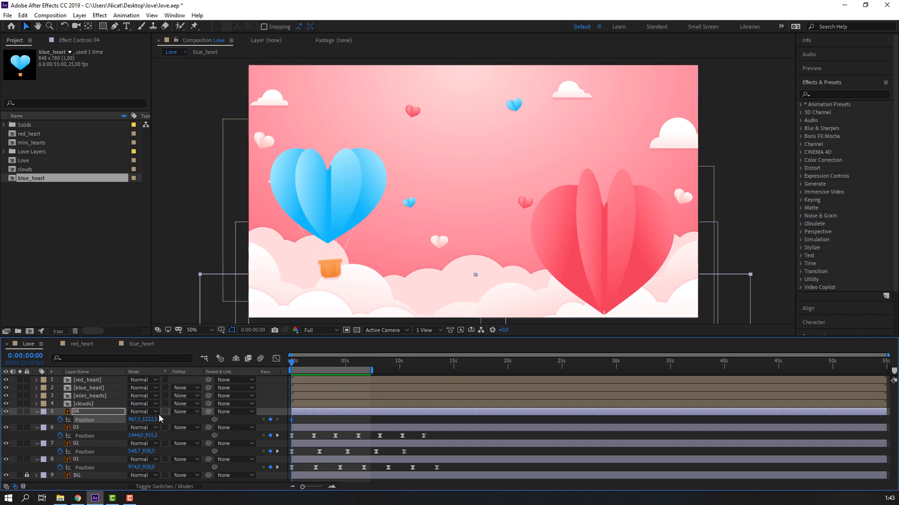
{"action": "left_click", "coordinate": [300, 421]}
{"action": "left_click_drag", "start_coordinate": [149, 419], "coordinate": [170, 413]}
Set layer 04's Position Y value to 1225.5 at 0:00:02:01.
{"action": "key", "text": "space"}
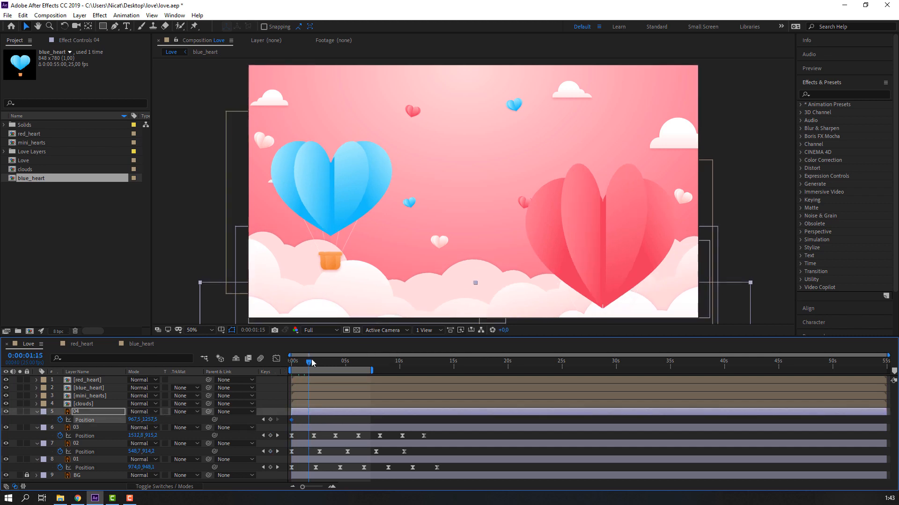
{"action": "left_click", "coordinate": [326, 420]}
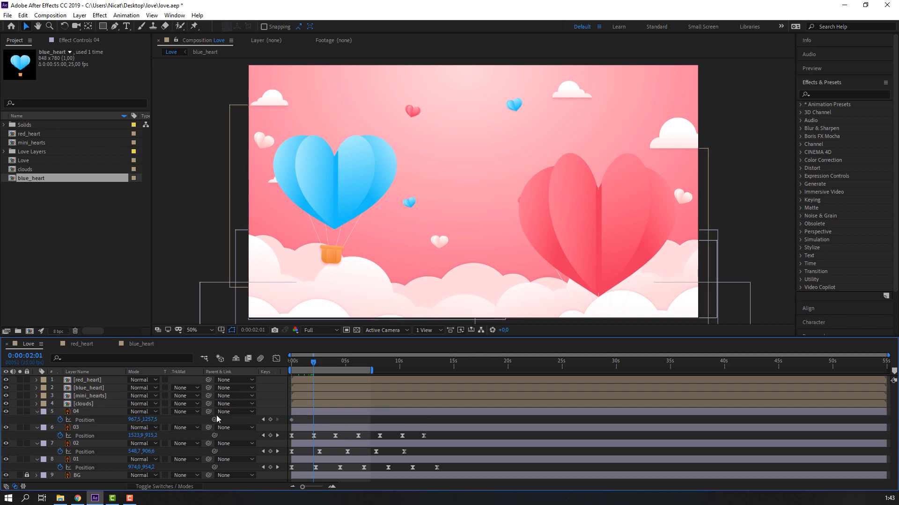
{"action": "left_click_drag", "start_coordinate": [150, 420], "coordinate": [126, 417]}
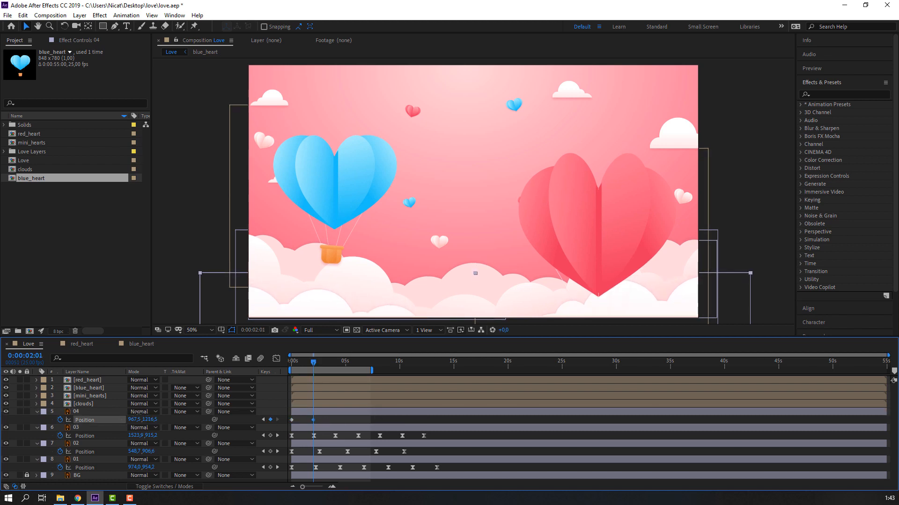
{"action": "left_click", "coordinate": [112, 412]}
Copy layer 04's first Position keyframe to 0:00:03:24 and apply Easy Ease to its three keyframes.
{"action": "left_click", "coordinate": [329, 364]}
{"action": "left_click_drag", "start_coordinate": [330, 365], "coordinate": [335, 366]}
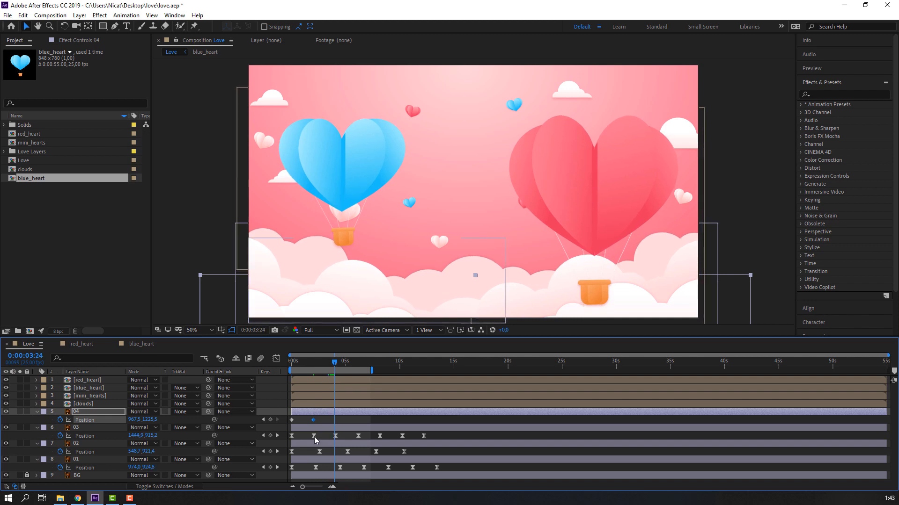
{"action": "key", "text": "ctrl+v"}
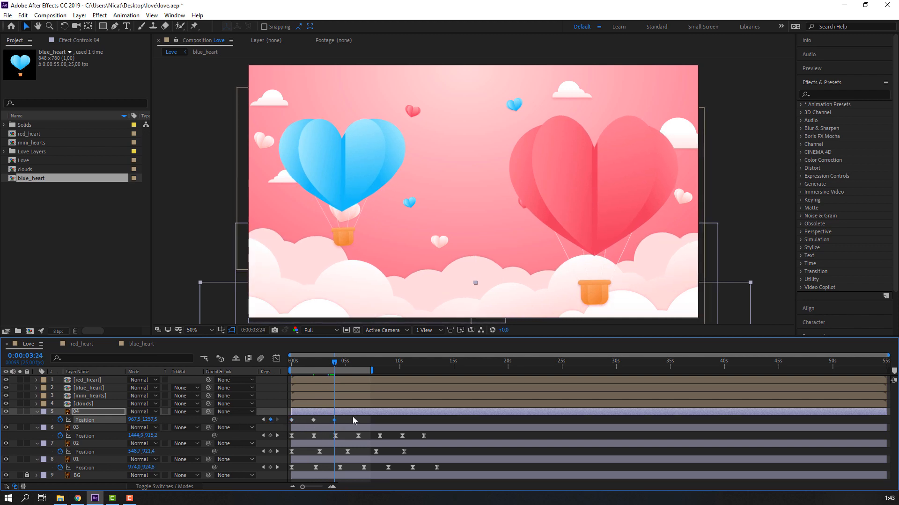
{"action": "right_click", "coordinate": [292, 420]}
{"action": "mouse_move", "coordinate": [355, 416]}
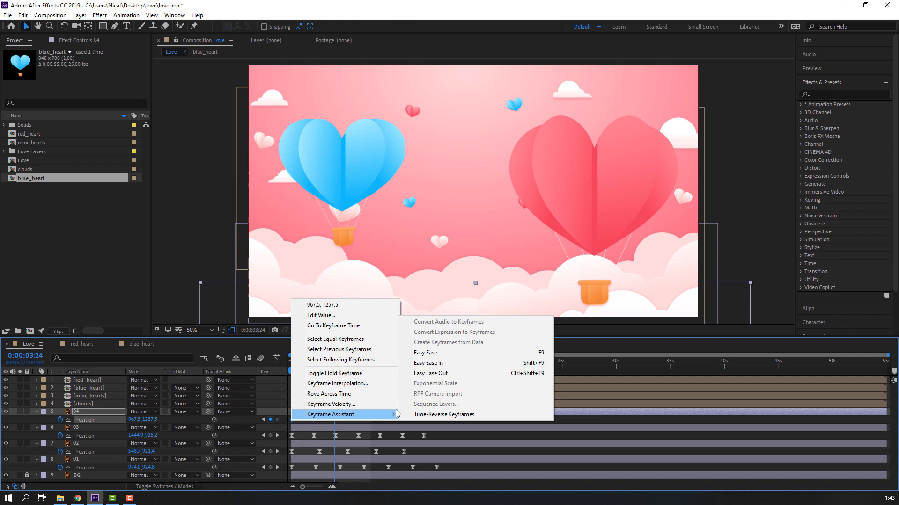
{"action": "left_click", "coordinate": [447, 353]}
Repeat layer 04's Position keyframe cycle and stretch all its keyframes so the last falls at about 15 seconds.
{"action": "key", "text": "ctrl+v"}
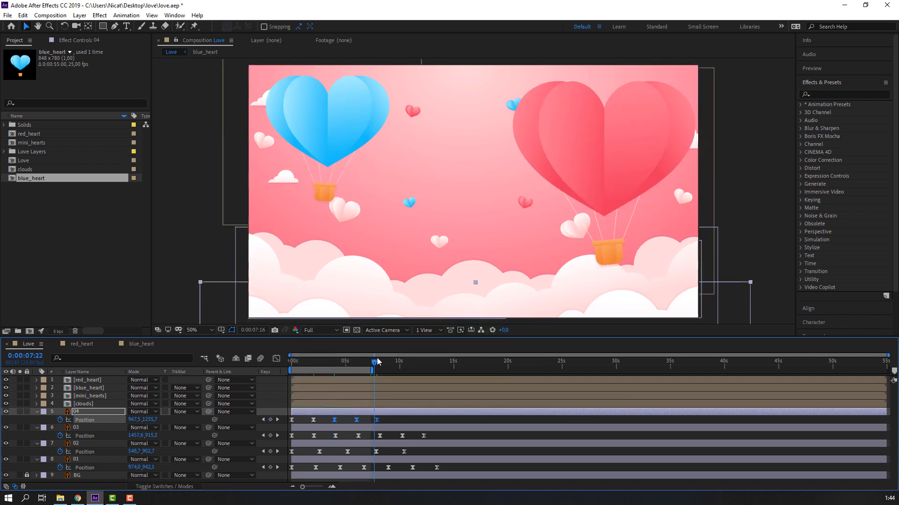
{"action": "left_click_drag", "start_coordinate": [445, 420], "coordinate": [288, 424]}
{"action": "left_click_drag", "start_coordinate": [422, 421], "coordinate": [455, 418]}
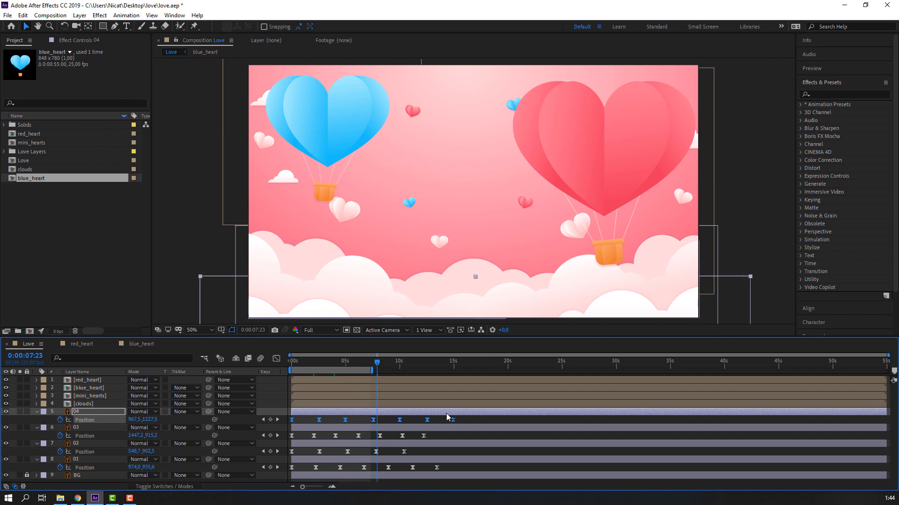
{"action": "left_click", "coordinate": [477, 420]}
{"action": "key", "text": "space"}
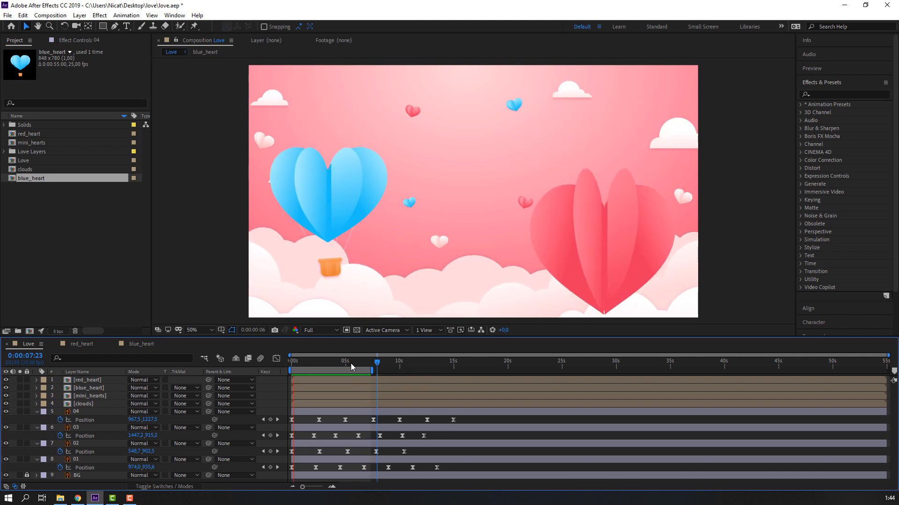
Return to the start of the timeline and collapse the properties of layers 01 to 04.
{"action": "left_click_drag", "start_coordinate": [350, 363], "coordinate": [281, 361]}
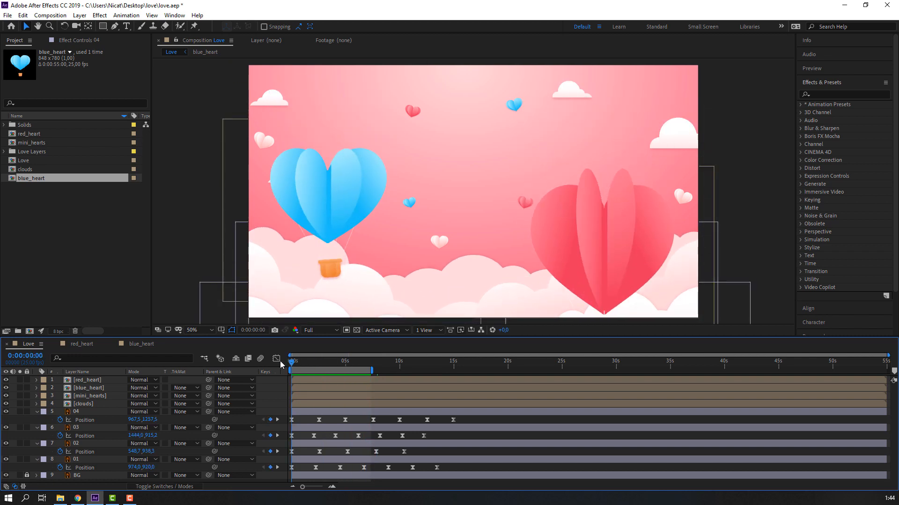
{"action": "left_click", "coordinate": [37, 419]}
{"action": "left_click", "coordinate": [38, 419]}
{"action": "left_click", "coordinate": [37, 418]}
{"action": "left_click", "coordinate": [38, 419]}
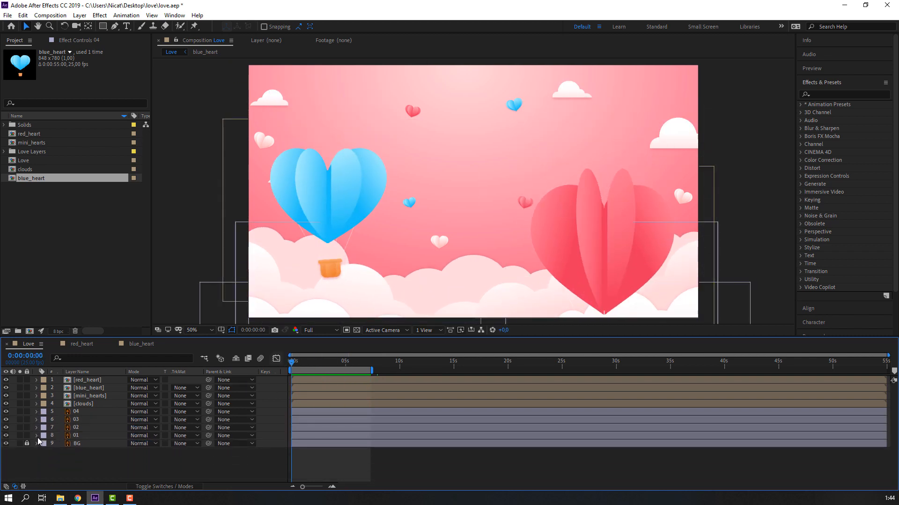
Open the clouds composition and keyframe the Position of all four cloud layers at 0:00:00:00.
{"action": "left_click", "coordinate": [80, 406]}
{"action": "double_click", "coordinate": [82, 406]}
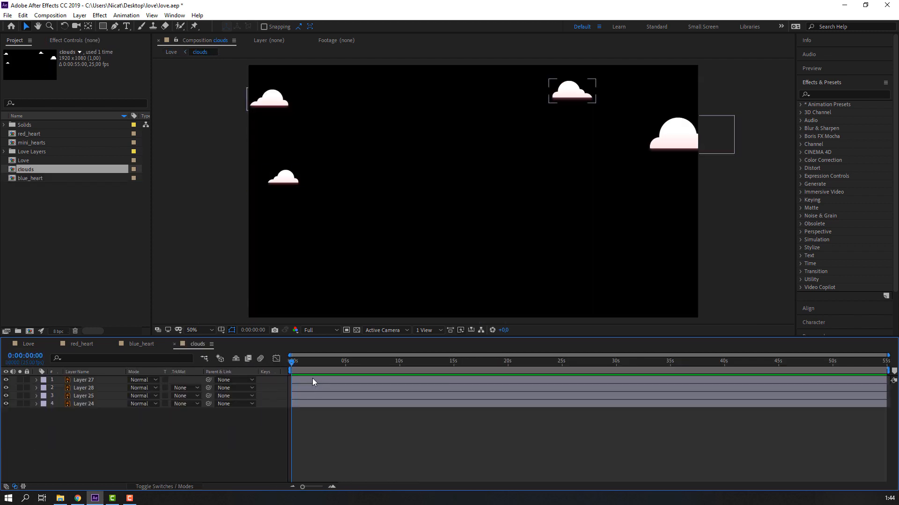
{"action": "key", "text": "comma"}
{"action": "mouse_move", "coordinate": [583, 166]}
{"action": "left_mouse_down"}
{"action": "mouse_move", "coordinate": [558, 173]}
{"action": "mouse_move", "coordinate": [582, 168]}
{"action": "left_mouse_up"}
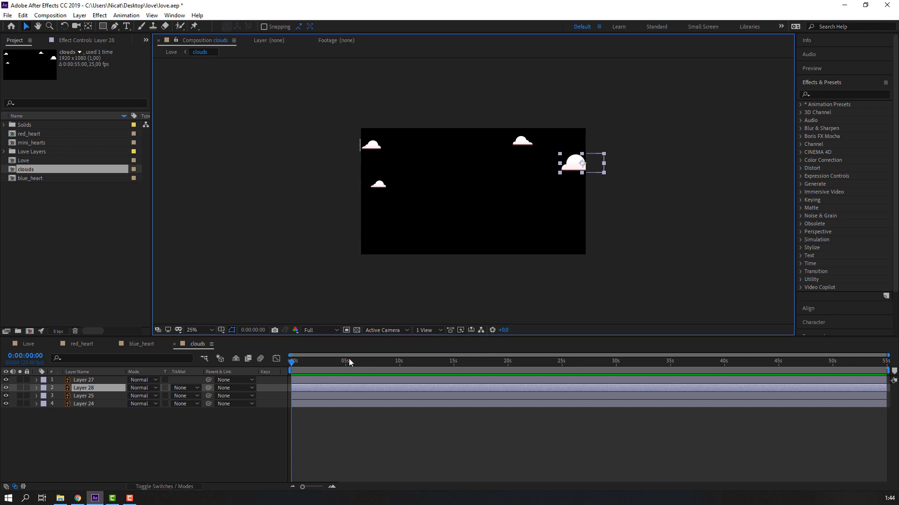
{"action": "key", "text": "ctrl+a"}
{"action": "key", "text": "p"}
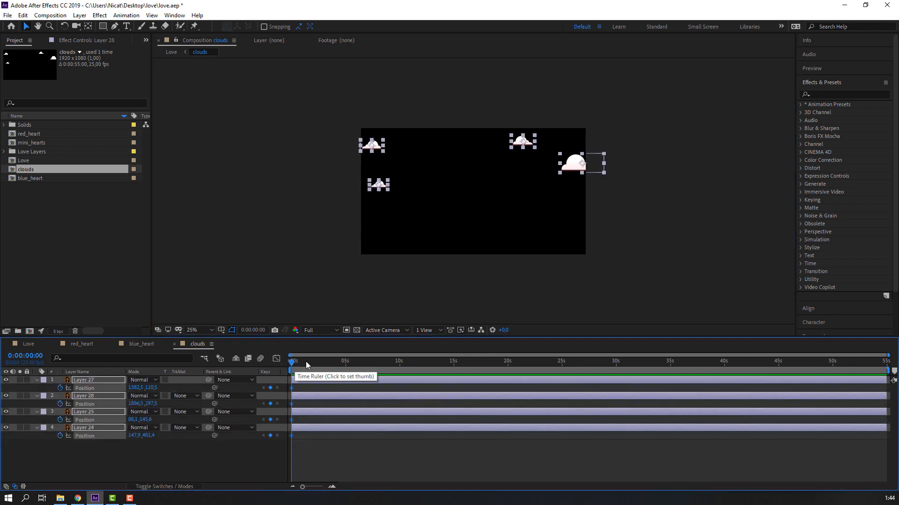
At 0:00:08:13, set the Position X value of Layer 27 to about 1537 and of Layer 28 to 1952.5.
{"action": "left_click_drag", "start_coordinate": [305, 362], "coordinate": [383, 371]}
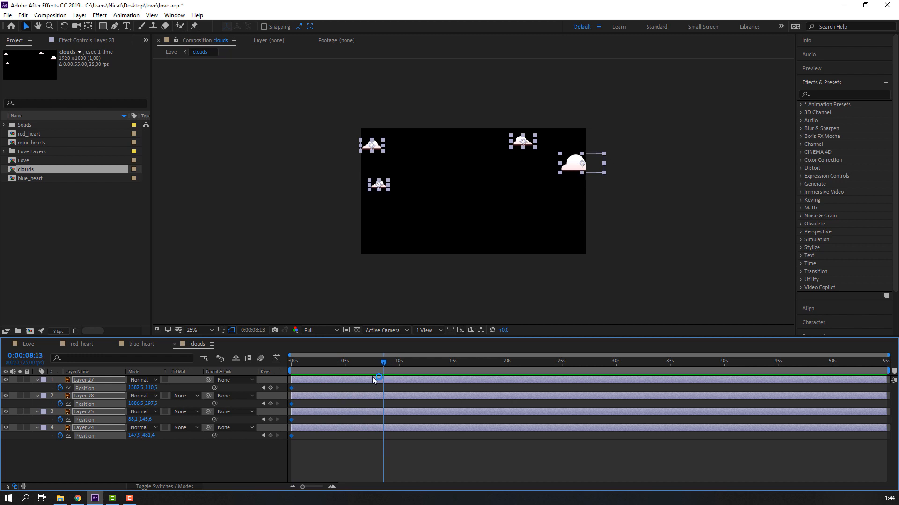
{"action": "left_click", "coordinate": [245, 454]}
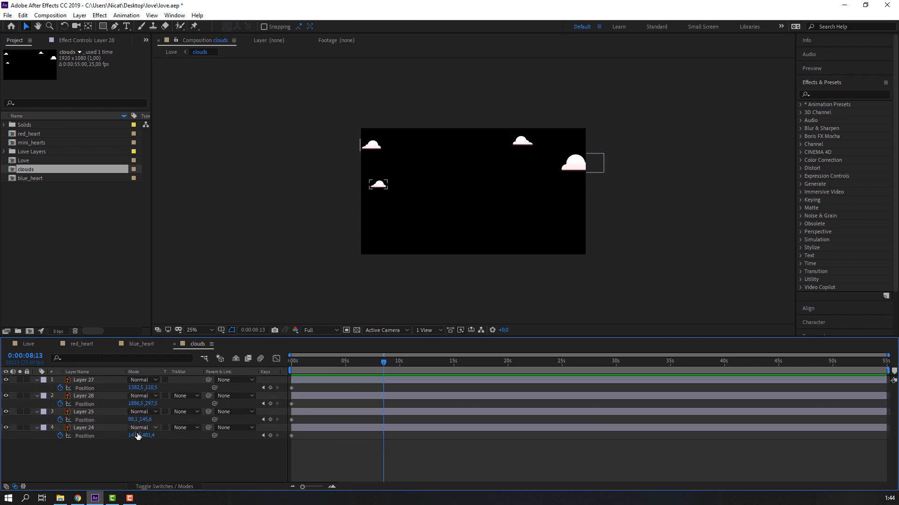
{"action": "left_click", "coordinate": [139, 388]}
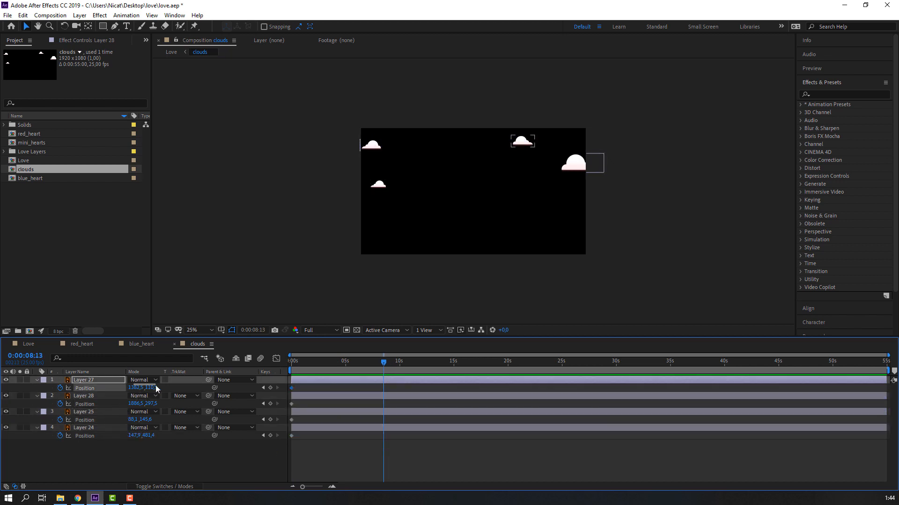
{"action": "left_click_drag", "start_coordinate": [132, 390], "coordinate": [157, 404]}
{"action": "key", "text": "ctrl+z"}
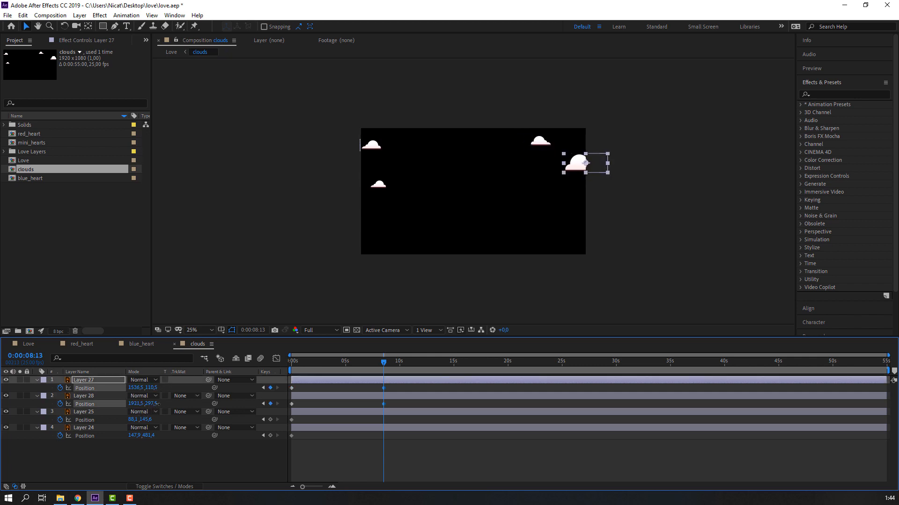
{"action": "left_click", "coordinate": [178, 399]}
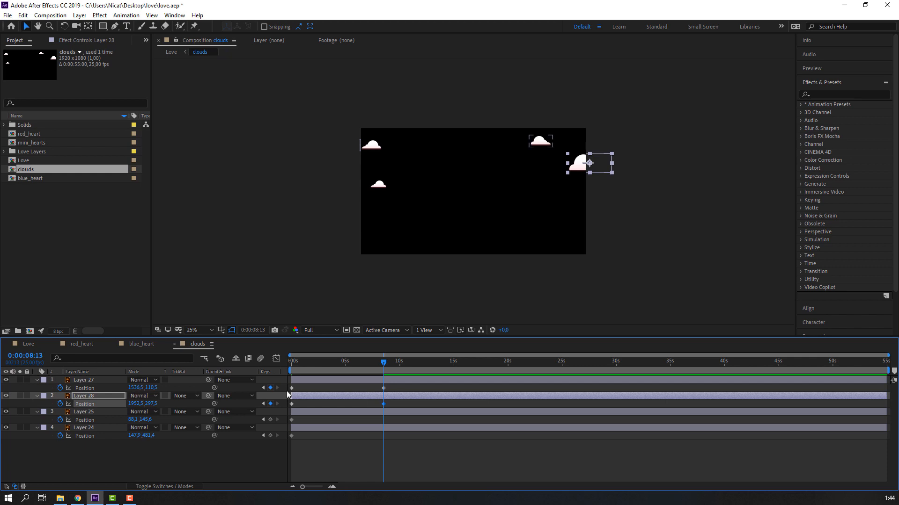
At 0:00:08:13, set the Position X of Layer 27 to 1142.5 and of Layer 25 to 351.1, and Layer 24's Position Y to 625.4.
{"action": "left_click", "coordinate": [403, 381]}
{"action": "left_click_drag", "start_coordinate": [138, 390], "coordinate": [44, 390]}
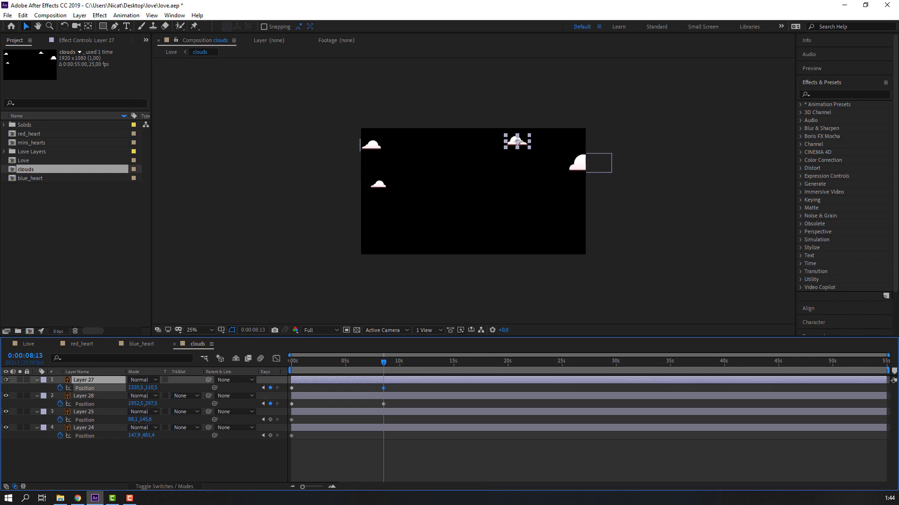
{"action": "left_click_drag", "start_coordinate": [131, 419], "coordinate": [157, 421]}
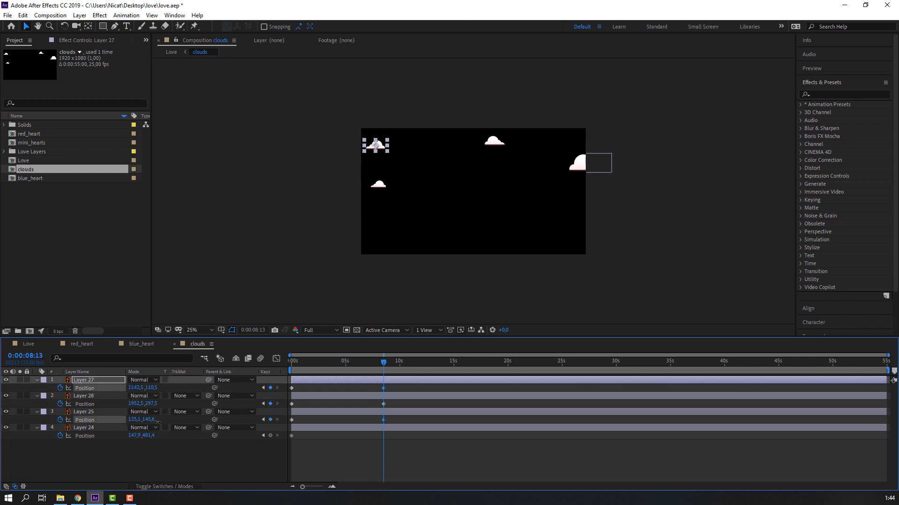
{"action": "left_click_drag", "start_coordinate": [226, 423], "coordinate": [253, 423]}
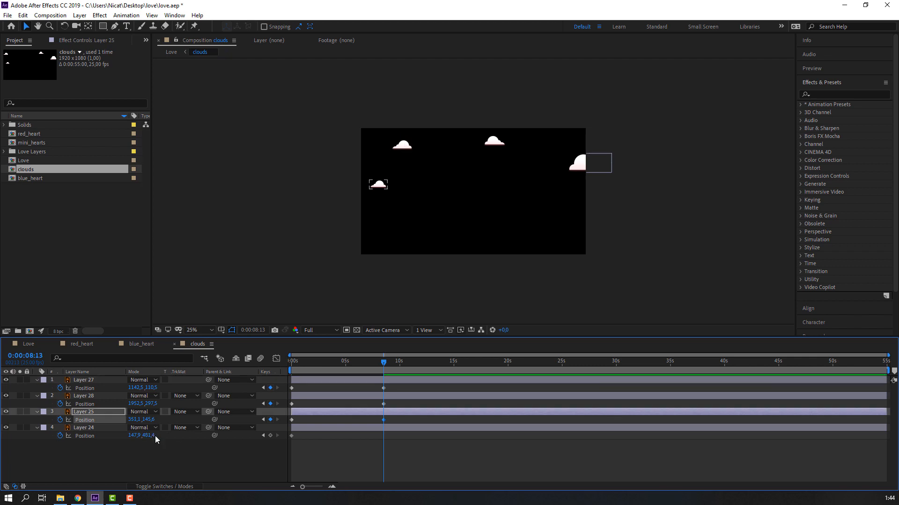
{"action": "left_click_drag", "start_coordinate": [151, 436], "coordinate": [218, 433]}
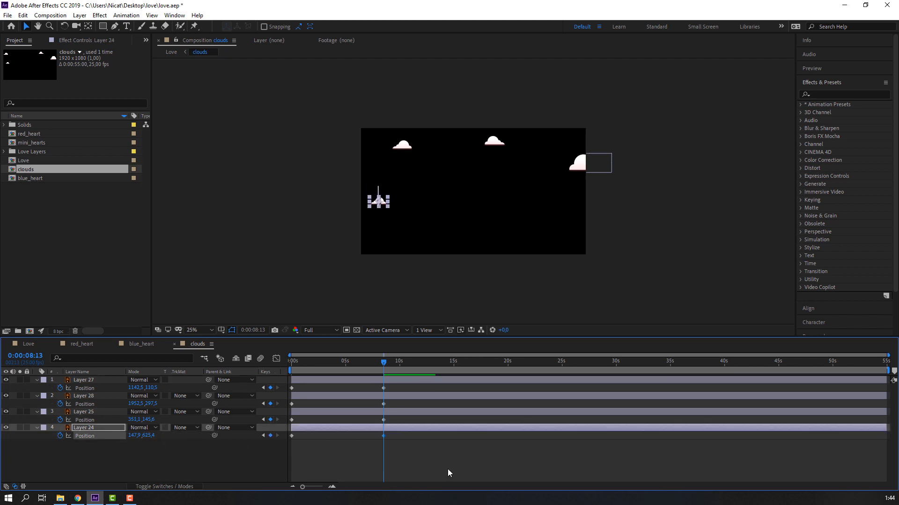
Preview the drifting clouds and select the Position keyframes of all four cloud layers.
{"action": "left_click", "coordinate": [455, 445]}
{"action": "key", "text": "space"}
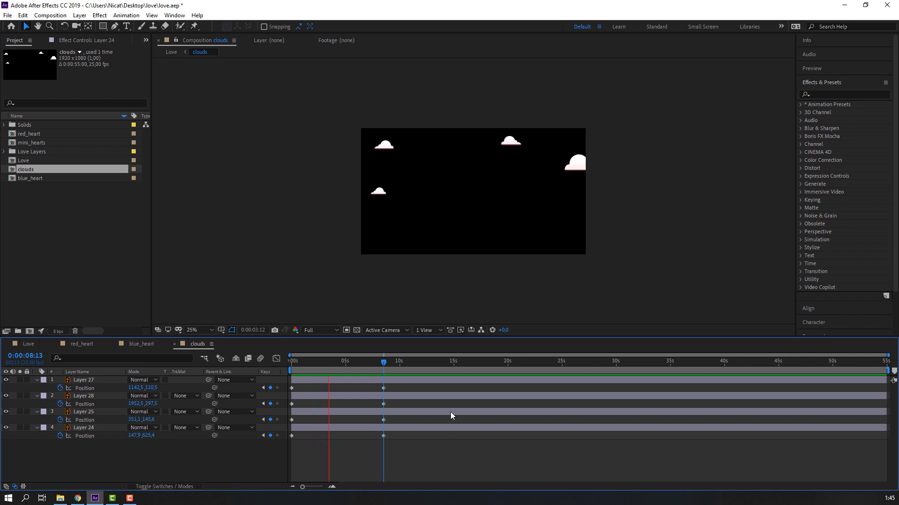
{"action": "left_click_drag", "start_coordinate": [401, 387], "coordinate": [292, 440]}
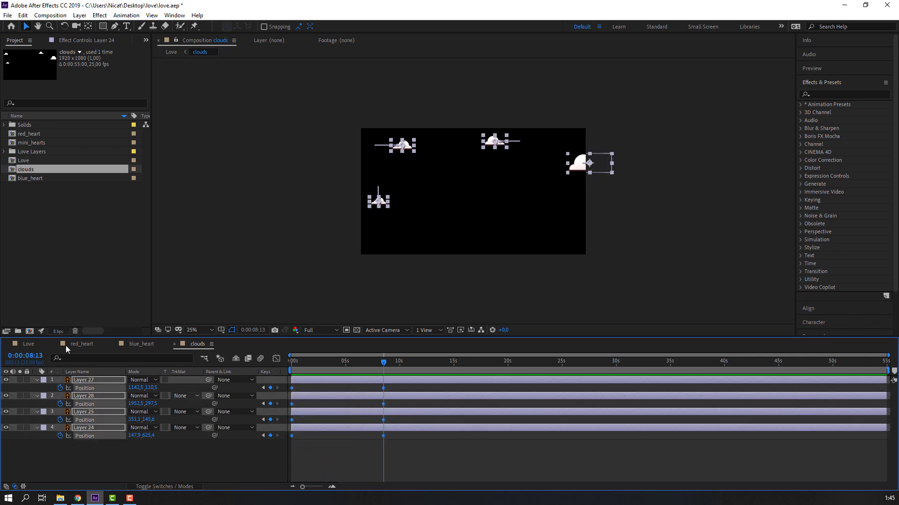
Return to the Love composition, preview its animation and close the red_heart, blue_heart and clouds timelines.
{"action": "left_click", "coordinate": [28, 345]}
{"action": "key", "text": "space"}
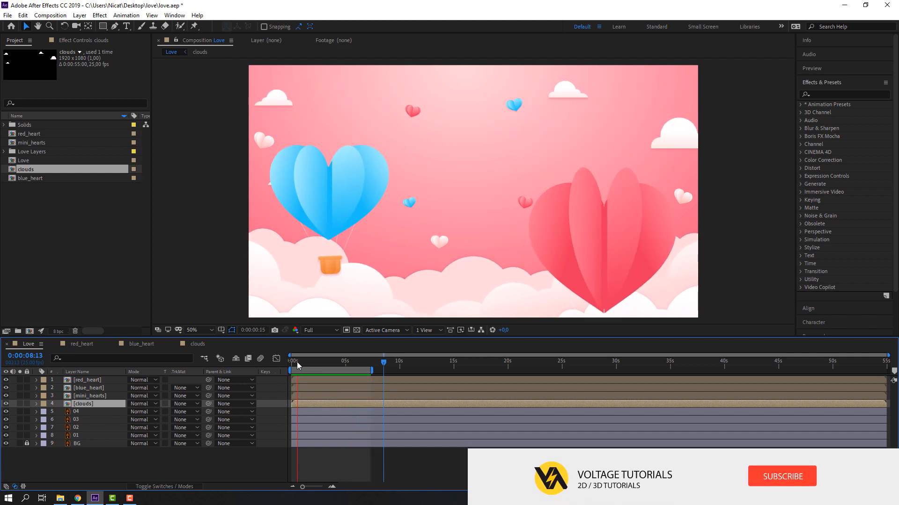
{"action": "left_click", "coordinate": [344, 360]}
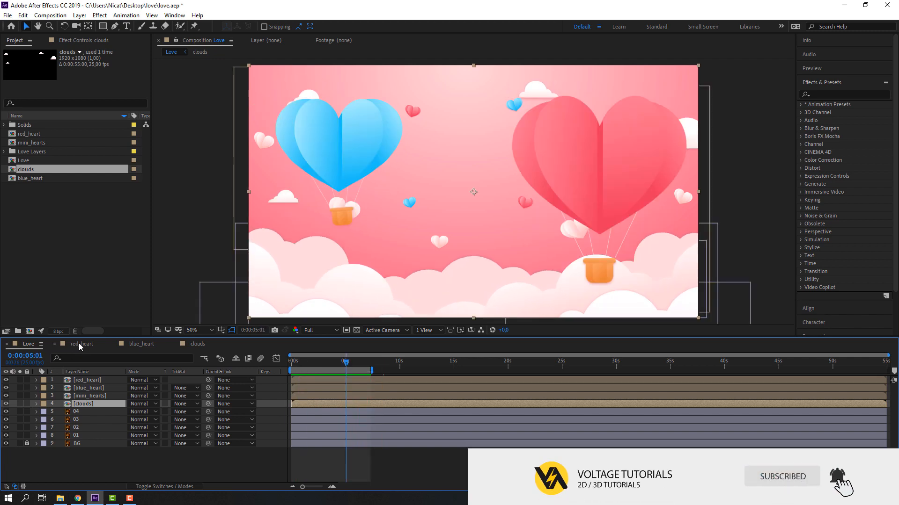
{"action": "left_click", "coordinate": [54, 344]}
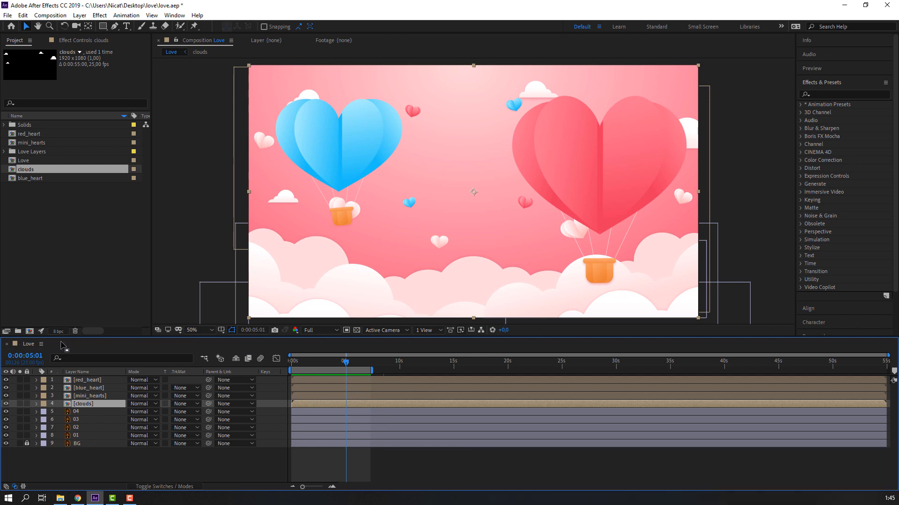
Open the mini_hearts composition and keyframe the Rotation of all nine heart layers at 0:00:00:00.
{"action": "double_click", "coordinate": [89, 396]}
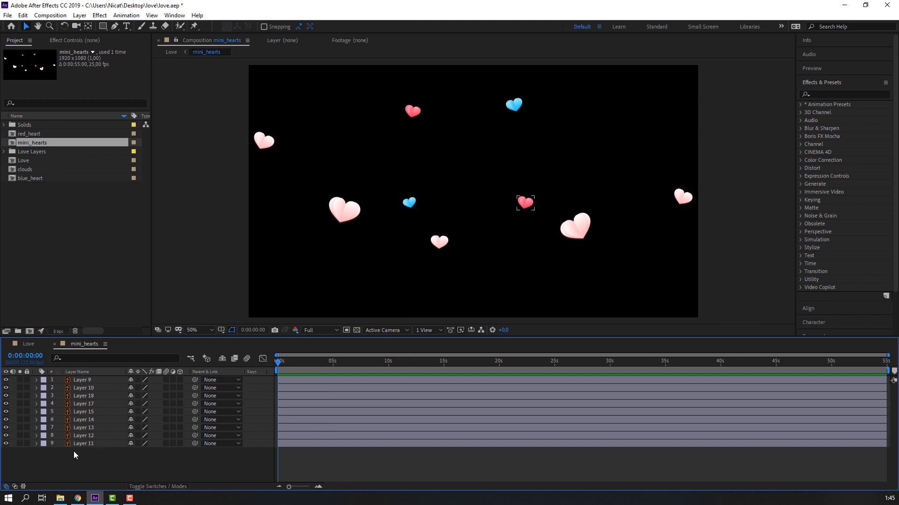
{"action": "left_click_drag", "start_coordinate": [74, 455], "coordinate": [91, 380]}
{"action": "key", "text": "r"}
{"action": "left_click", "coordinate": [60, 388]}
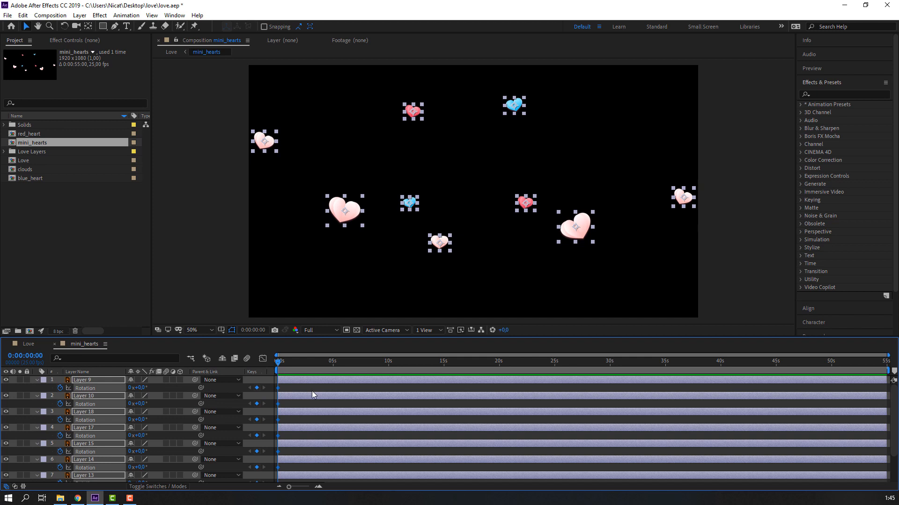
At 0:00:00:10, set the Rotation of all nine heart layers to one full revolution.
{"action": "key", "text": "shift+Page_Down"}
{"action": "key", "text": "equal"}
{"action": "key", "text": "equal"}
{"action": "key", "text": "equal"}
{"action": "key", "text": "space"}
{"action": "left_click_drag", "start_coordinate": [318, 421], "coordinate": [492, 425]}
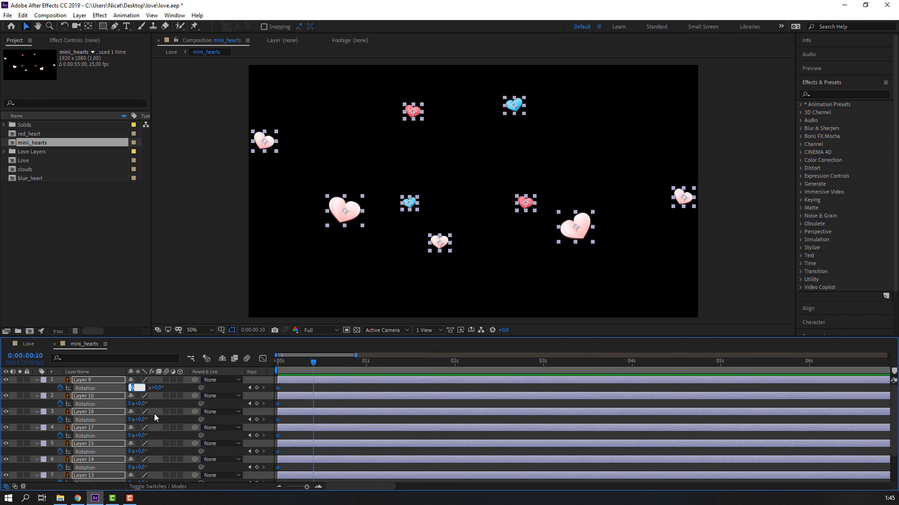
{"action": "key", "text": "Return"}
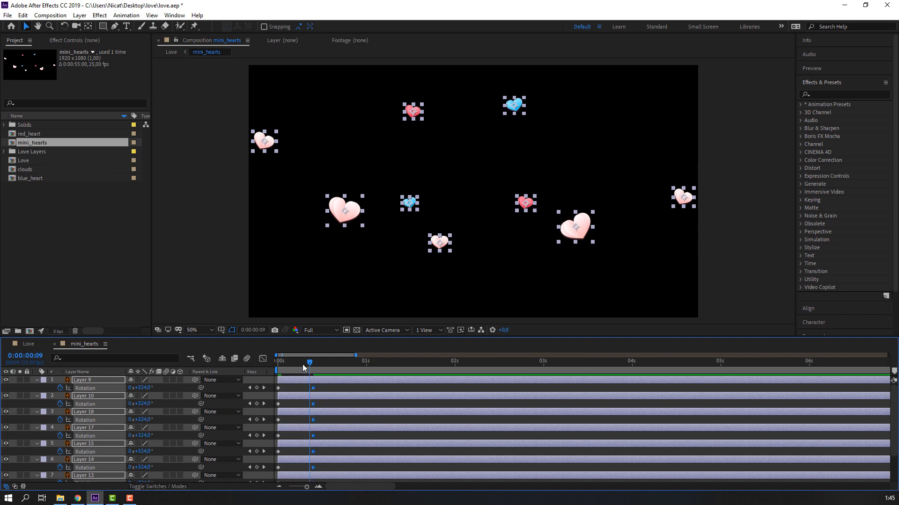
Move the end Rotation keyframes of all the heart layers to about 0:00:04:11 and preview the spin.
{"action": "left_click_drag", "start_coordinate": [303, 365], "coordinate": [249, 374]}
{"action": "key", "text": "space"}
{"action": "key", "text": "space"}
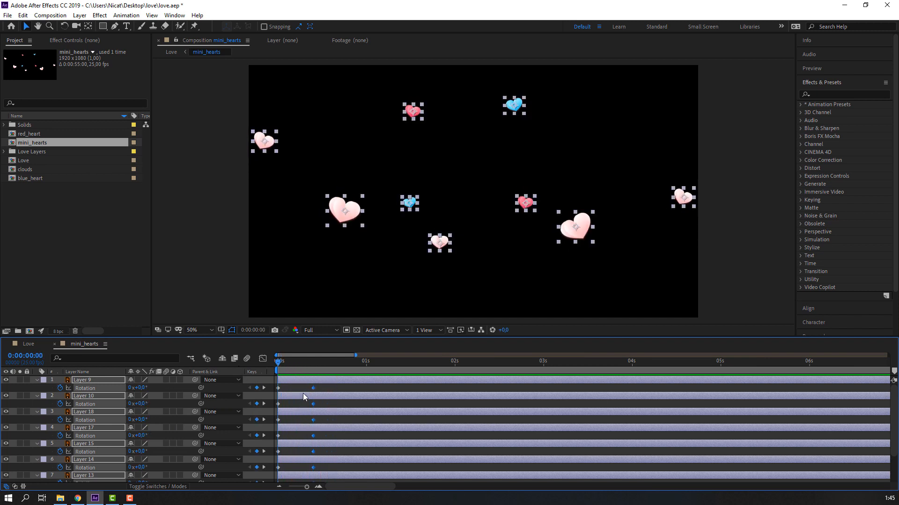
{"action": "key", "text": "minus"}
{"action": "key", "text": "minus"}
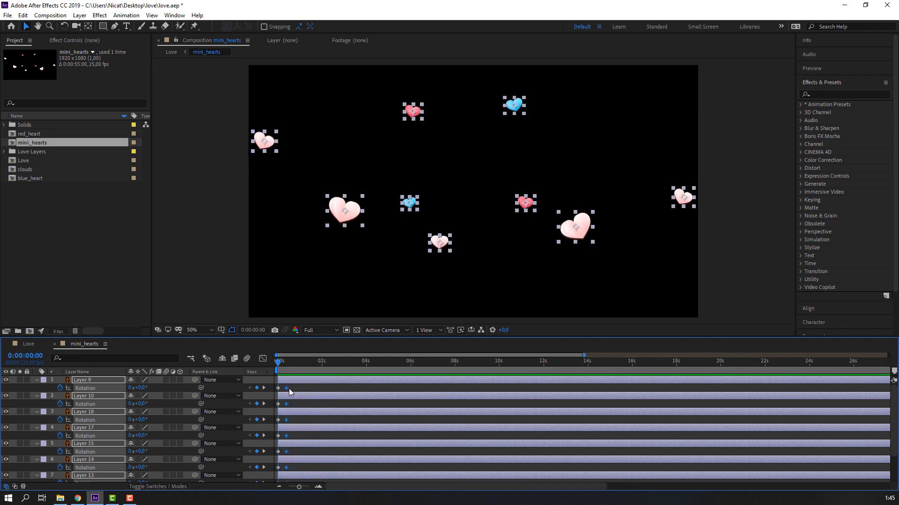
{"action": "left_click_drag", "start_coordinate": [295, 389], "coordinate": [384, 392]}
{"action": "key", "text": "space"}
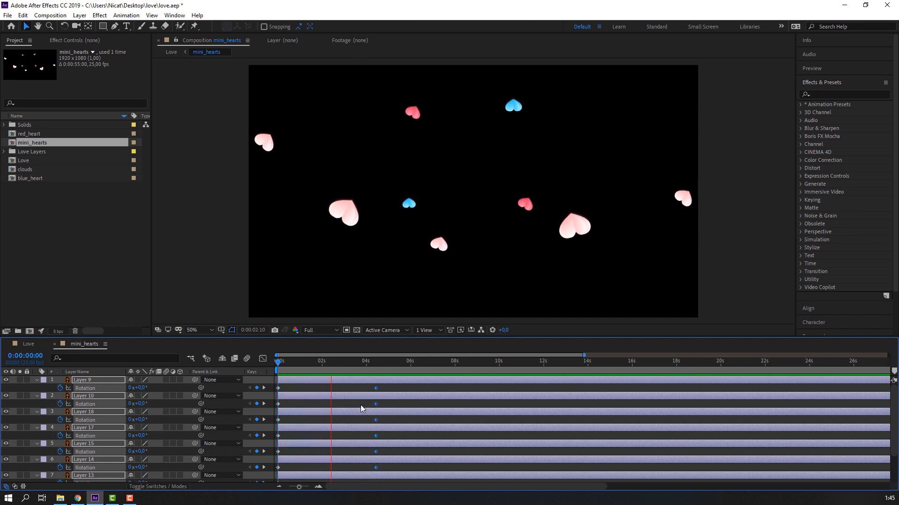
{"action": "key", "text": "space"}
At 0:00:04:11, set Layer 9's Rotation to -1 revolution and preview the motion.
{"action": "mouse_move", "coordinate": [380, 364]}
{"action": "left_mouse_down"}
{"action": "mouse_move", "coordinate": [373, 367]}
{"action": "mouse_move", "coordinate": [384, 363]}
{"action": "left_mouse_up"}
{"action": "key", "text": "equal"}
{"action": "key", "text": "equal"}
{"action": "key", "text": "equal"}
{"action": "key", "text": "minus"}
{"action": "key", "text": "minus"}
{"action": "key", "text": "minus"}
{"action": "key", "text": "minus"}
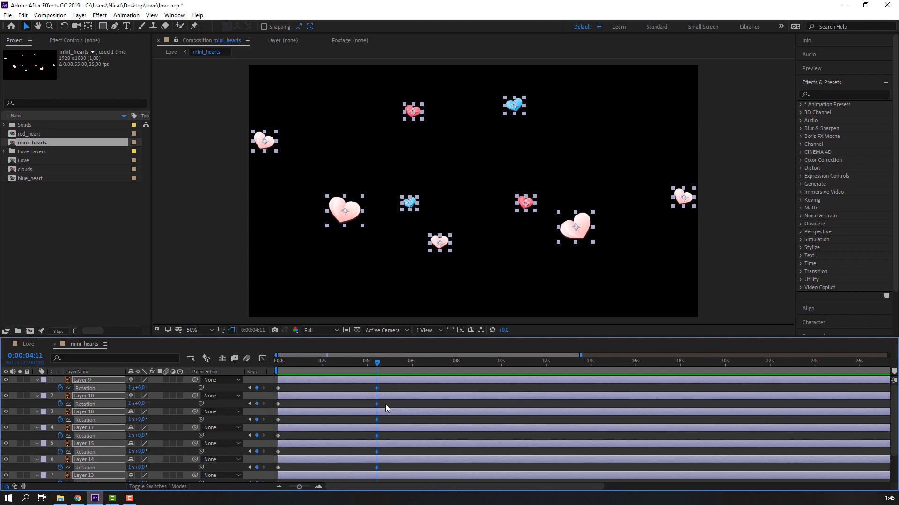
{"action": "left_click", "coordinate": [341, 387]}
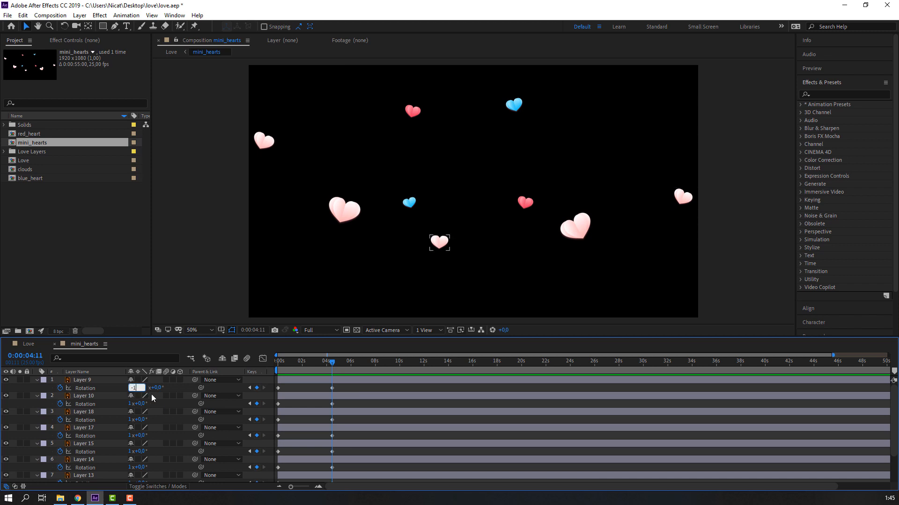
{"action": "type", "text": "-1"}
{"action": "key", "text": "Return"}
{"action": "key", "text": "space"}
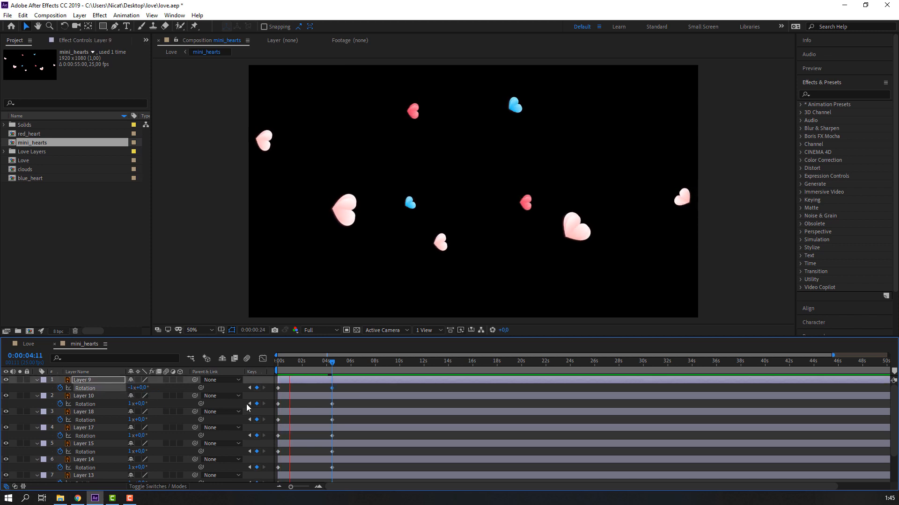
Set the end Rotation of Layers 18, 15, 13 and 11 to -1 revolution each and preview the alternating spins.
{"action": "left_click", "coordinate": [95, 409]}
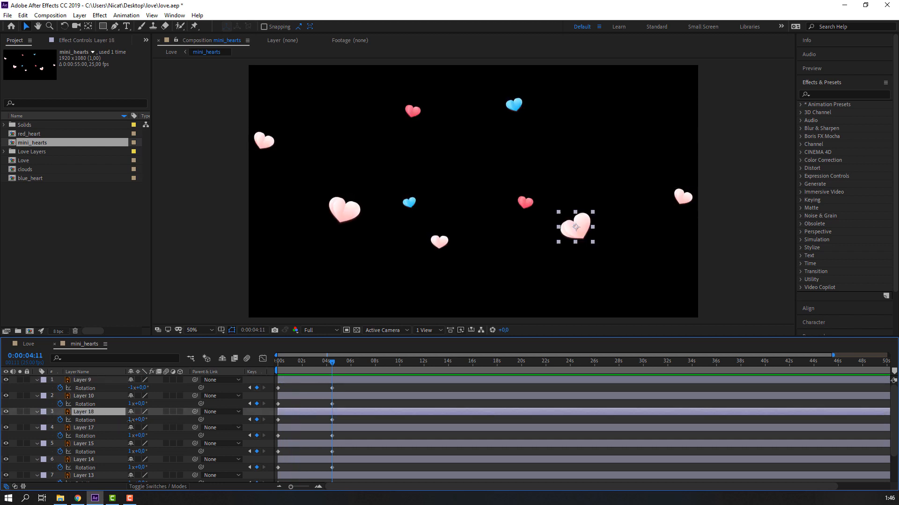
{"action": "type", "text": "-1"}
{"action": "key", "text": "Return"}
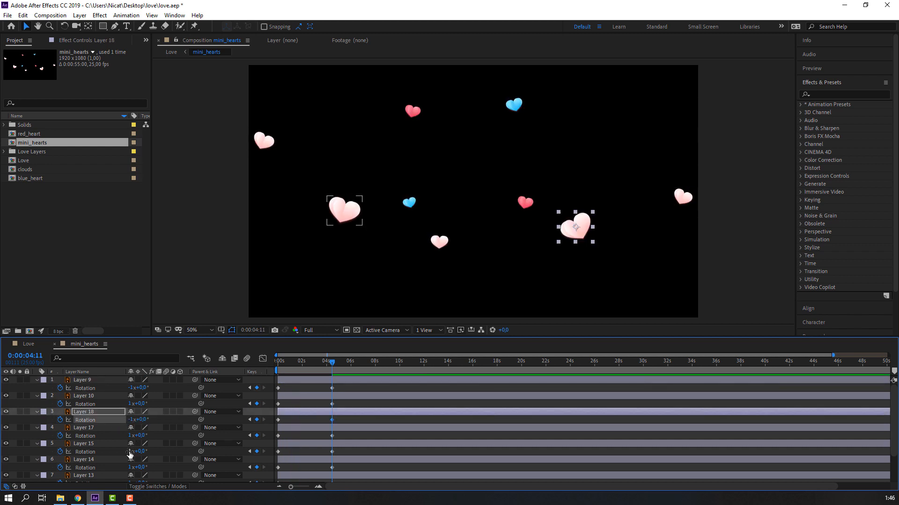
{"action": "type", "text": "-1"}
{"action": "key", "text": "Return"}
{"action": "scroll", "coordinate": [183, 464], "scroll_direction": "down", "scroll_amount": 1}
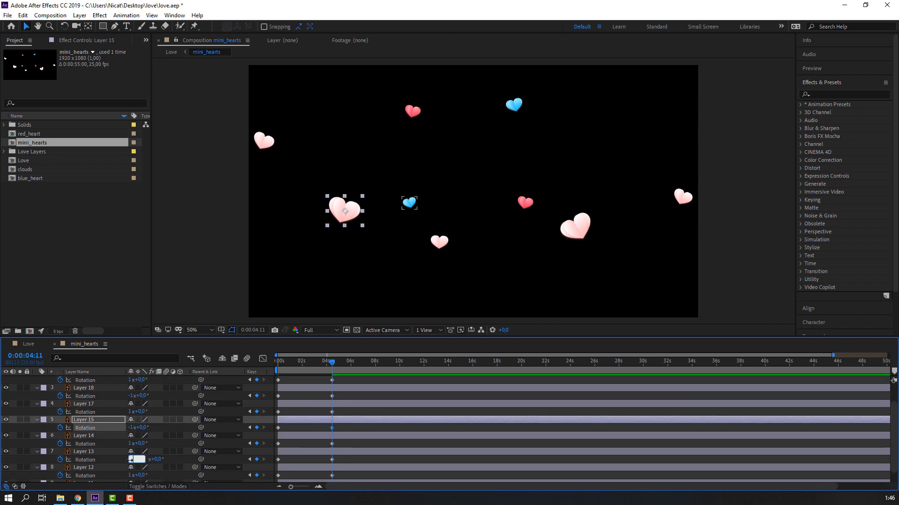
{"action": "type", "text": "-1"}
{"action": "key", "text": "Return"}
{"action": "scroll", "coordinate": [183, 466], "scroll_direction": "down", "scroll_amount": 1}
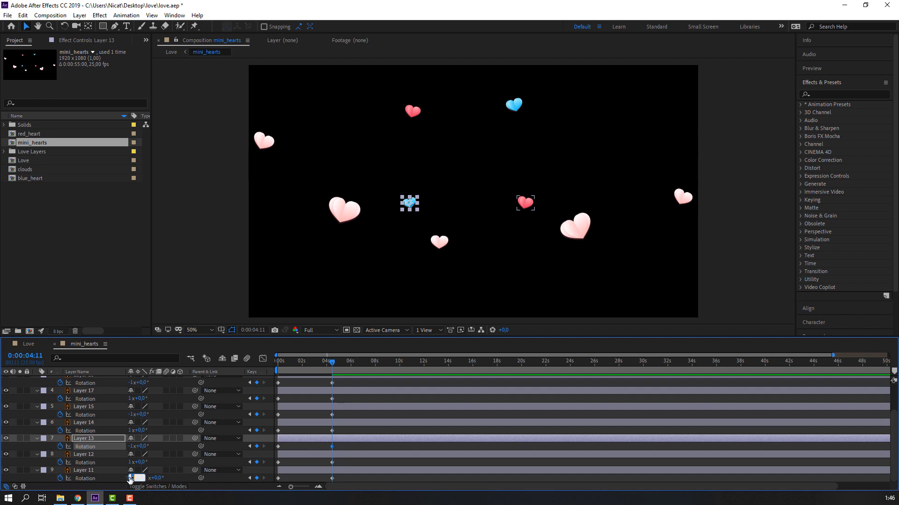
{"action": "type", "text": "-1"}
{"action": "key", "text": "Return"}
{"action": "key", "text": "space"}
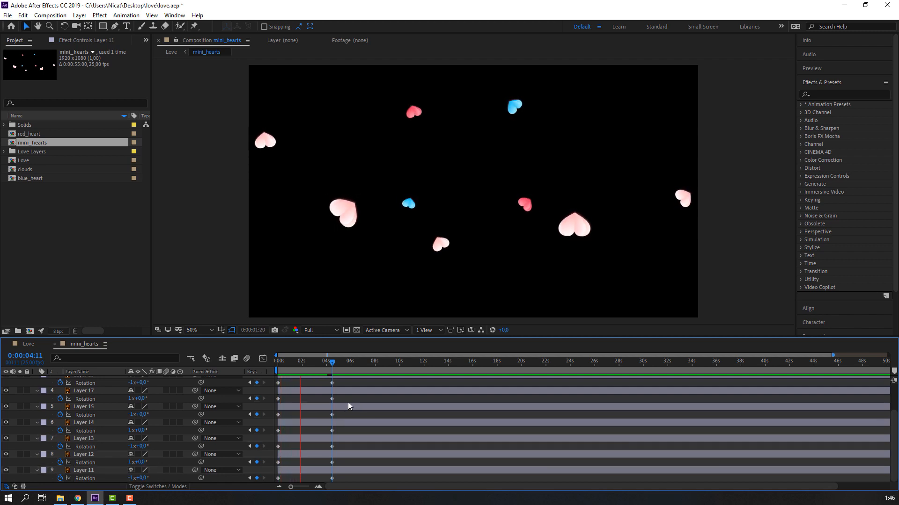
{"action": "key", "text": "space"}
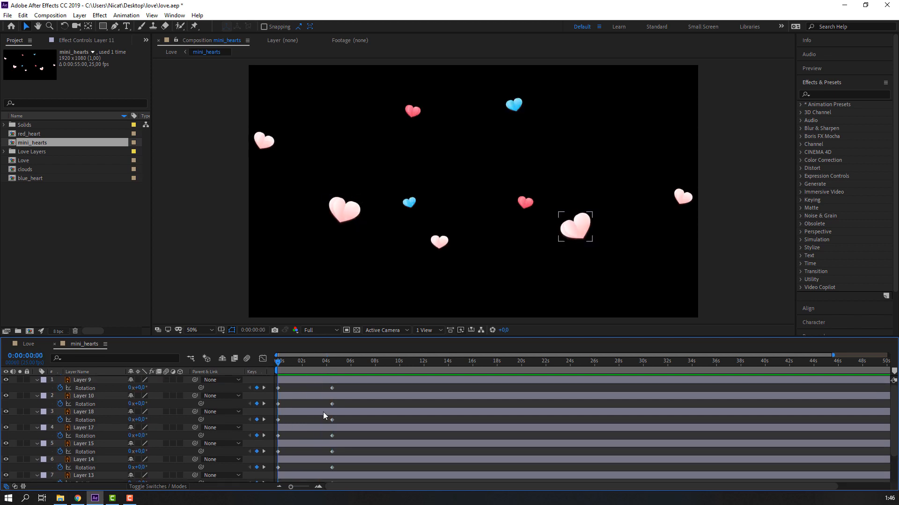
Enlarge the timeline and apply Easy Ease to all Rotation keyframes of the nine heart layers.
{"action": "key", "text": "grave"}
{"action": "left_click_drag", "start_coordinate": [348, 83], "coordinate": [275, 214]}
{"action": "left_click_drag", "start_coordinate": [366, 242], "coordinate": [269, 78]}
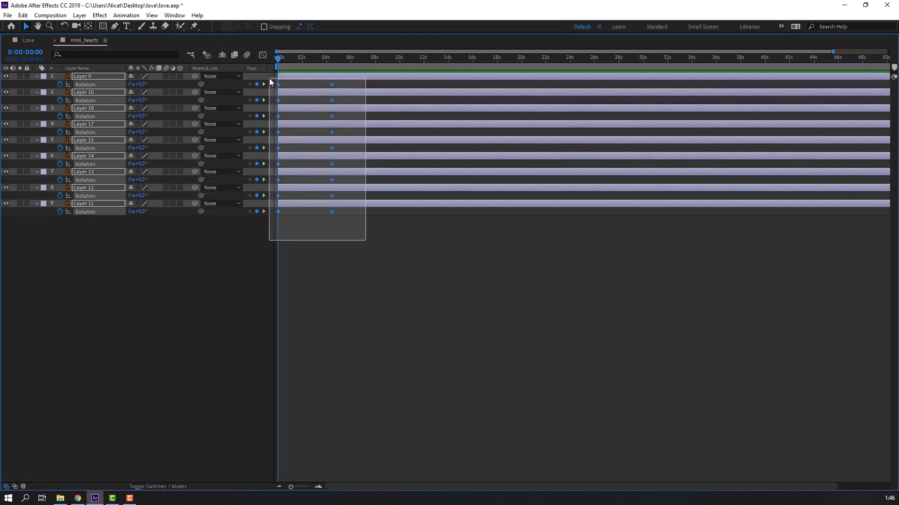
{"action": "right_click", "coordinate": [278, 85]}
{"action": "mouse_move", "coordinate": [348, 201]}
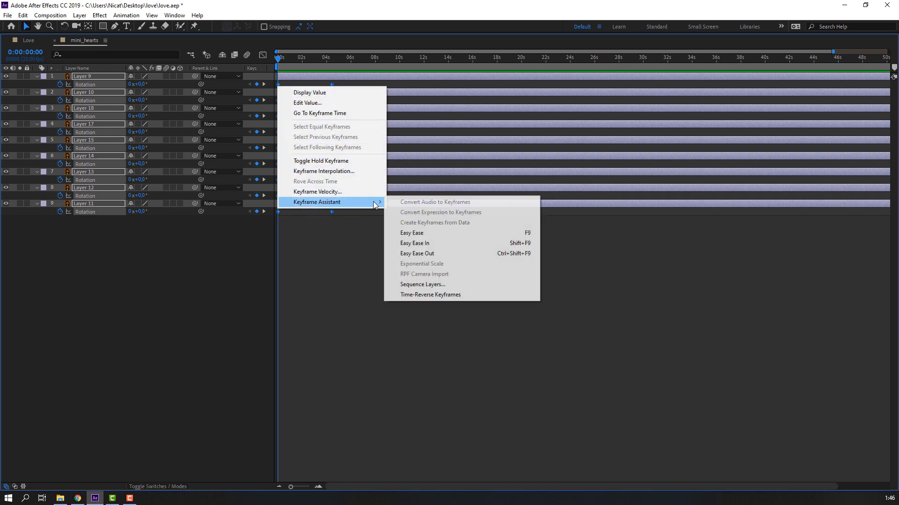
{"action": "left_click", "coordinate": [408, 233]}
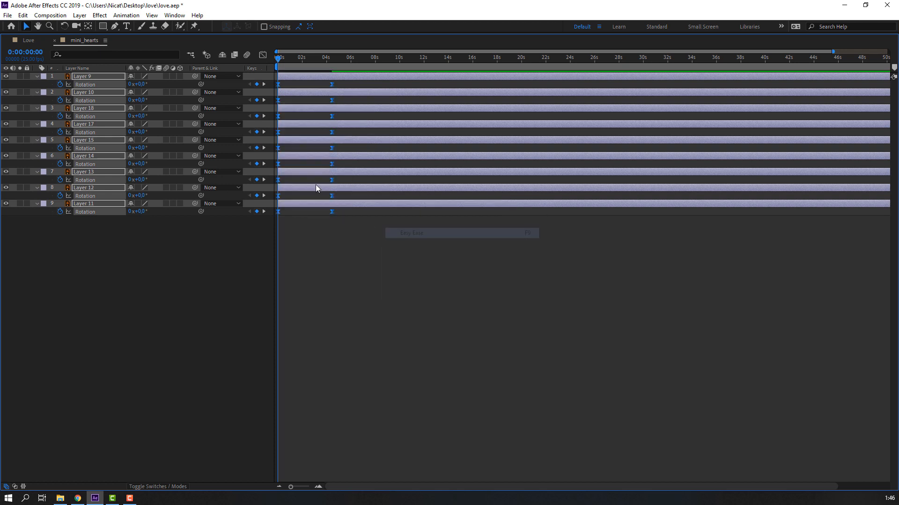
Move the end Rotation keyframes of all nine heart layers to 0:00:07:14, leaving the starting keyframes in place.
{"action": "left_click", "coordinate": [341, 83]}
{"action": "left_click_drag", "start_coordinate": [343, 83], "coordinate": [330, 213]}
{"action": "left_click_drag", "start_coordinate": [375, 58], "coordinate": [369, 58]}
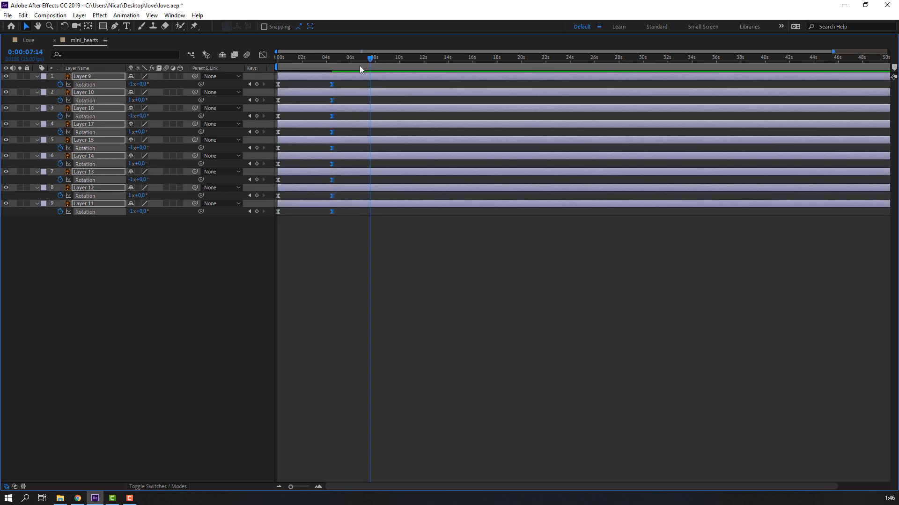
{"action": "left_click_drag", "start_coordinate": [332, 84], "coordinate": [304, 84]}
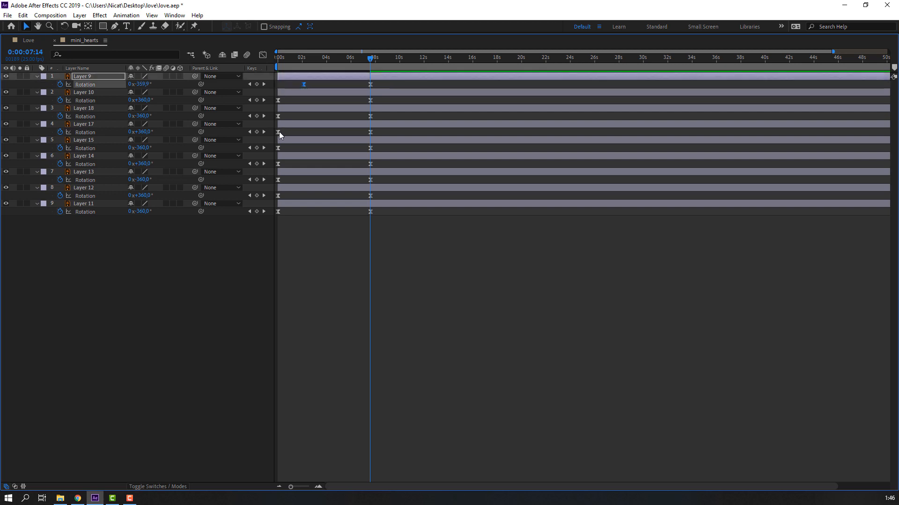
{"action": "key", "text": "ctrl+z"}
Stagger the heart layers' end Rotation keyframes between about 6.5 and 14 seconds, preview the result and return to the timeline start.
{"action": "left_click_drag", "start_coordinate": [373, 86], "coordinate": [417, 86]}
{"action": "left_click_drag", "start_coordinate": [369, 134], "coordinate": [375, 100]}
{"action": "left_click_drag", "start_coordinate": [371, 165], "coordinate": [377, 147]}
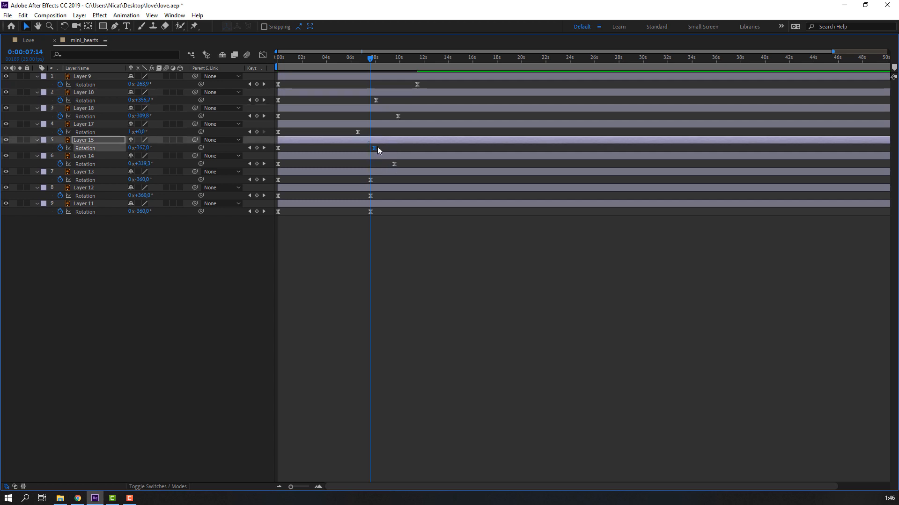
{"action": "left_click_drag", "start_coordinate": [369, 180], "coordinate": [445, 195]}
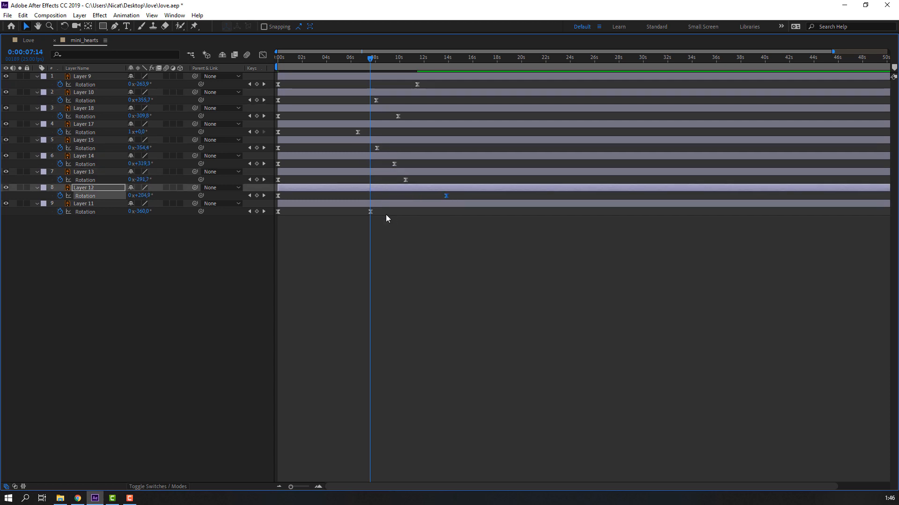
{"action": "left_click_drag", "start_coordinate": [371, 212], "coordinate": [404, 212]}
{"action": "key", "text": "grave"}
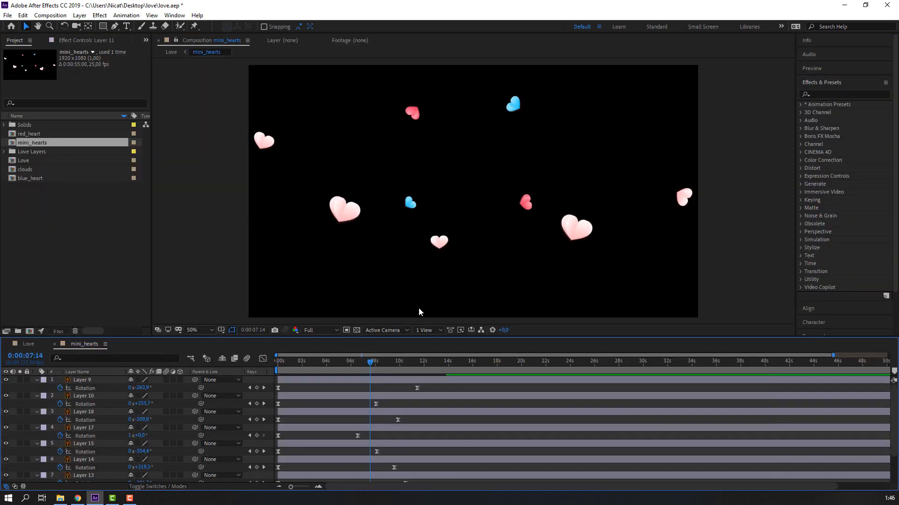
{"action": "key", "text": "space"}
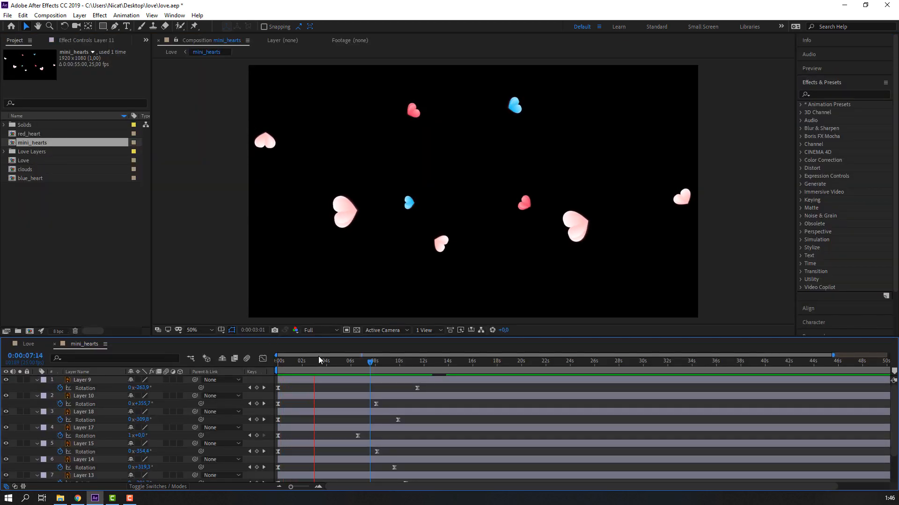
{"action": "left_click_drag", "start_coordinate": [370, 362], "coordinate": [91, 348]}
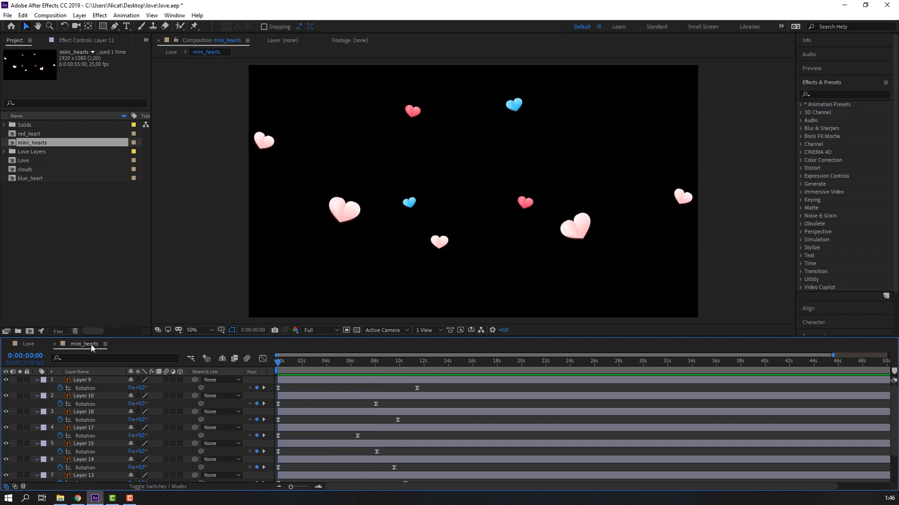
Preview the Love composition with the rotating mini hearts and return to the timeline start.
{"action": "left_click", "coordinate": [25, 345]}
{"action": "key", "text": "space"}
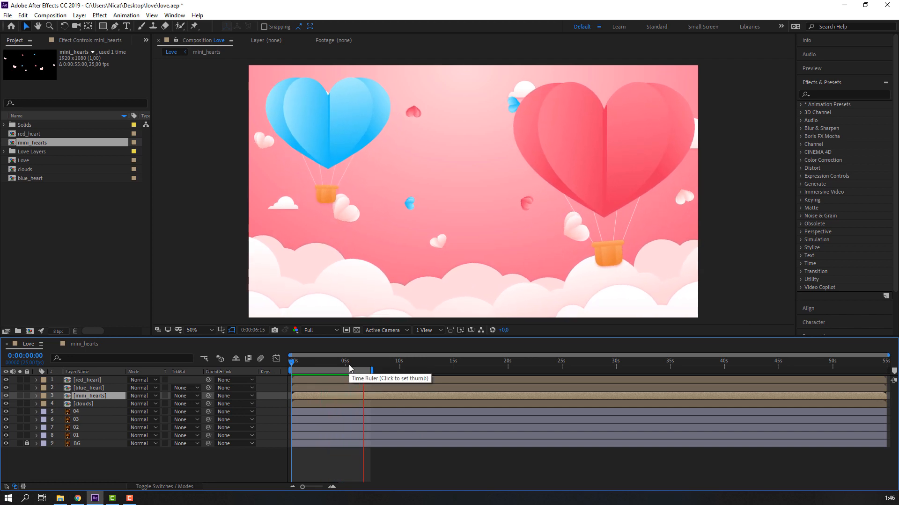
{"action": "key", "text": "space"}
{"action": "key", "text": "Home"}
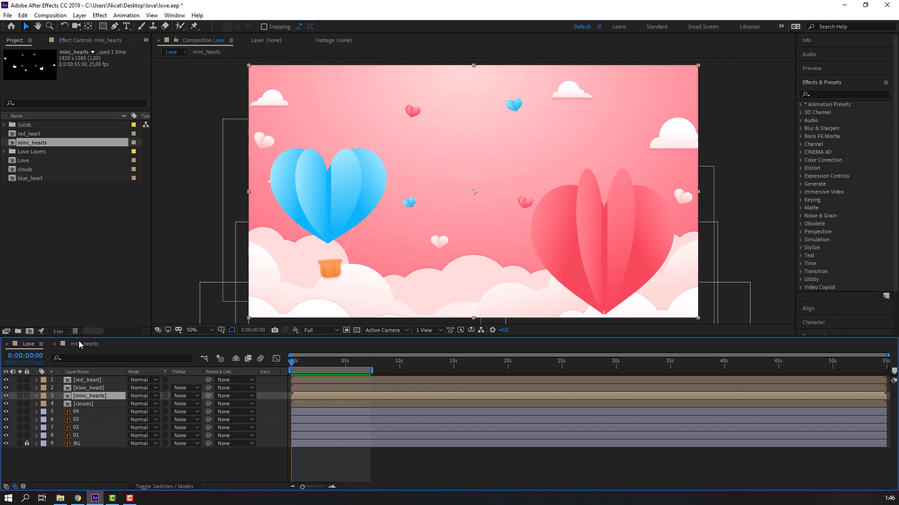
Compare the mini_hearts composition with Love, and briefly hide and show the mini_hearts layer to identify its hearts.
{"action": "left_click", "coordinate": [80, 344]}
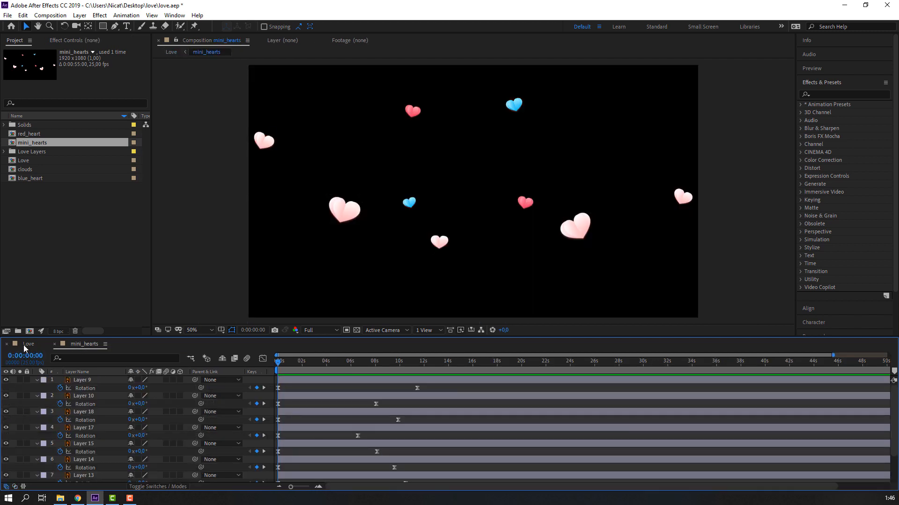
{"action": "left_click", "coordinate": [26, 344]}
{"action": "left_click", "coordinate": [5, 396]}
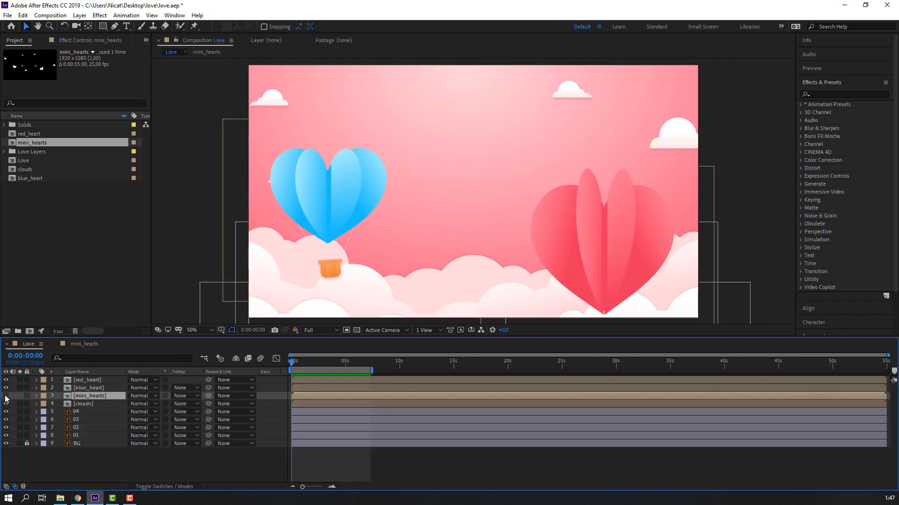
{"action": "left_click", "coordinate": [6, 396]}
Keyframe the mini_hearts layer's Position in the Love composition from 960, 593 at the start to 960, 804 at 0:00:07:04.
{"action": "key", "text": "p"}
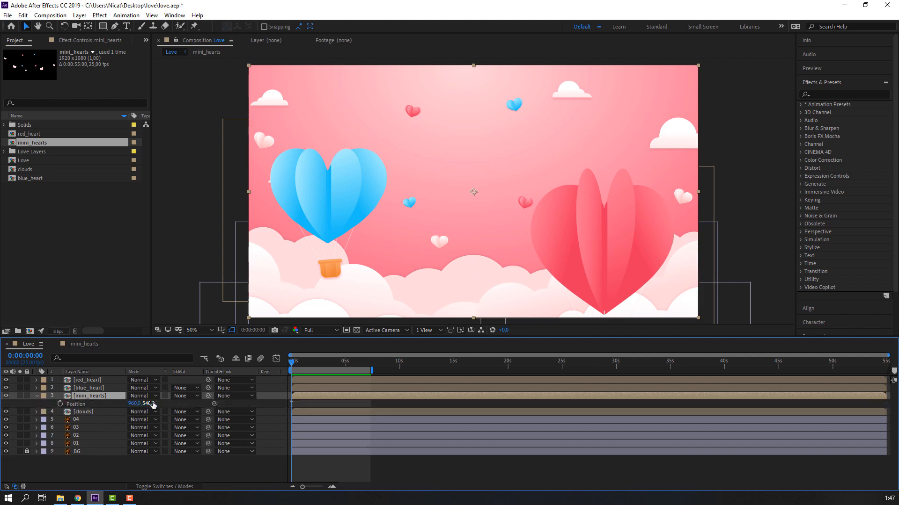
{"action": "left_click_drag", "start_coordinate": [153, 405], "coordinate": [168, 405]}
{"action": "left_click", "coordinate": [60, 404]}
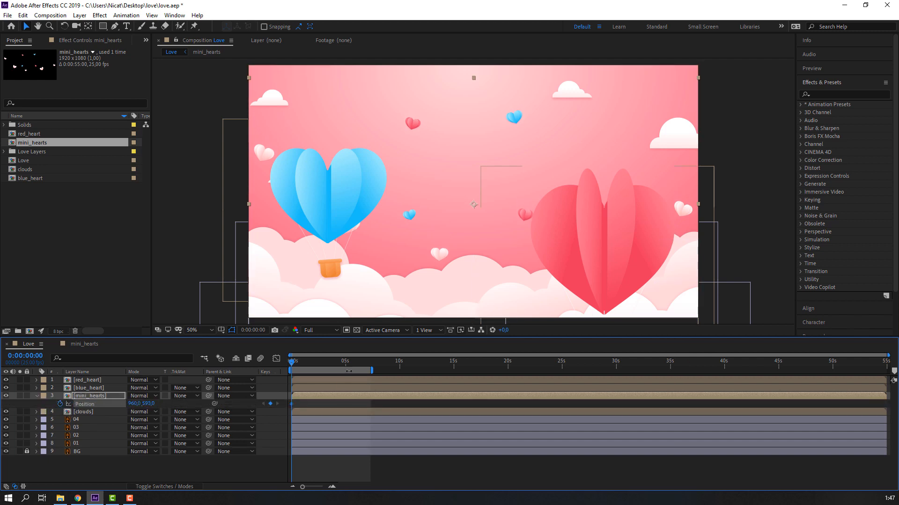
{"action": "left_click_drag", "start_coordinate": [313, 365], "coordinate": [369, 363]}
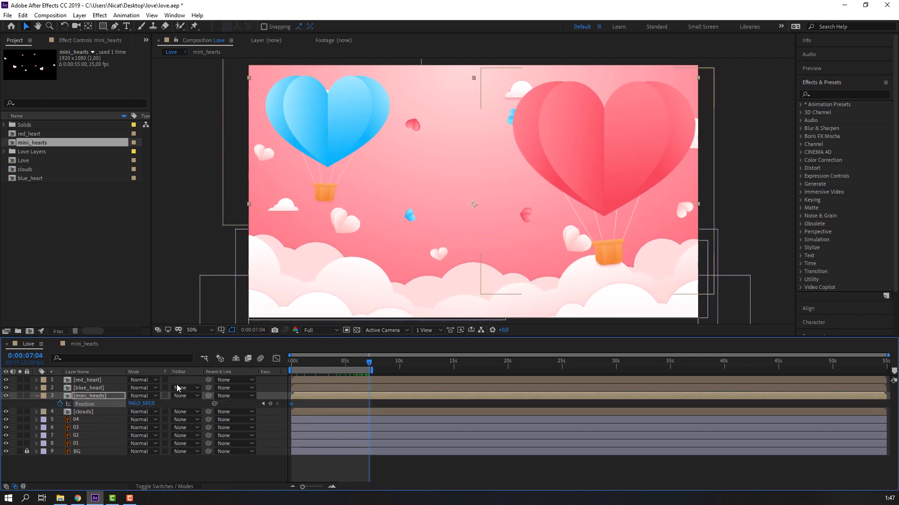
{"action": "left_click_drag", "start_coordinate": [146, 403], "coordinate": [266, 384]}
Preview the downward drift of the mini hearts and check the frame at 0:00:05:01.
{"action": "left_click", "coordinate": [471, 464]}
{"action": "key", "text": "space"}
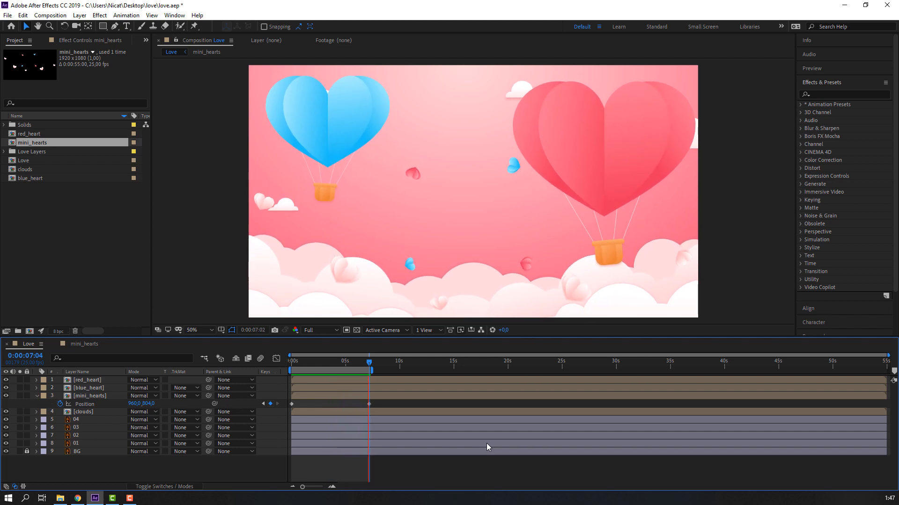
{"action": "left_click", "coordinate": [346, 362]}
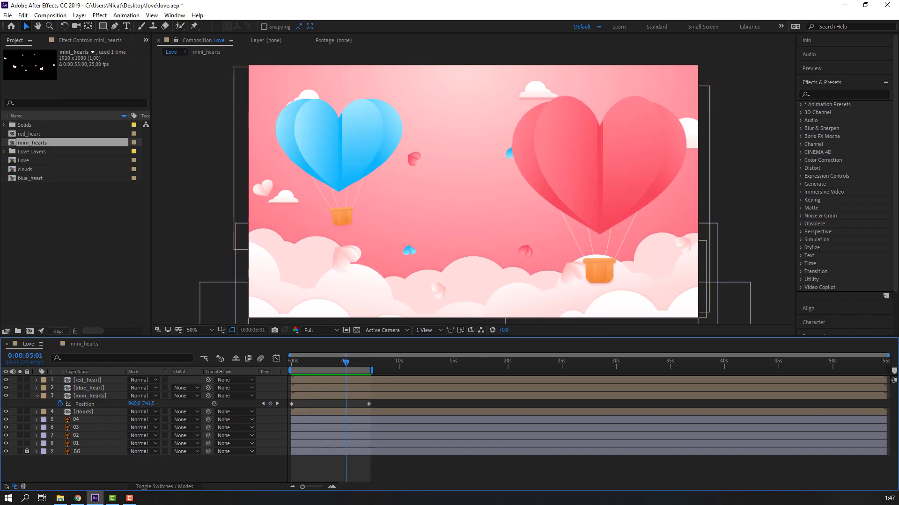